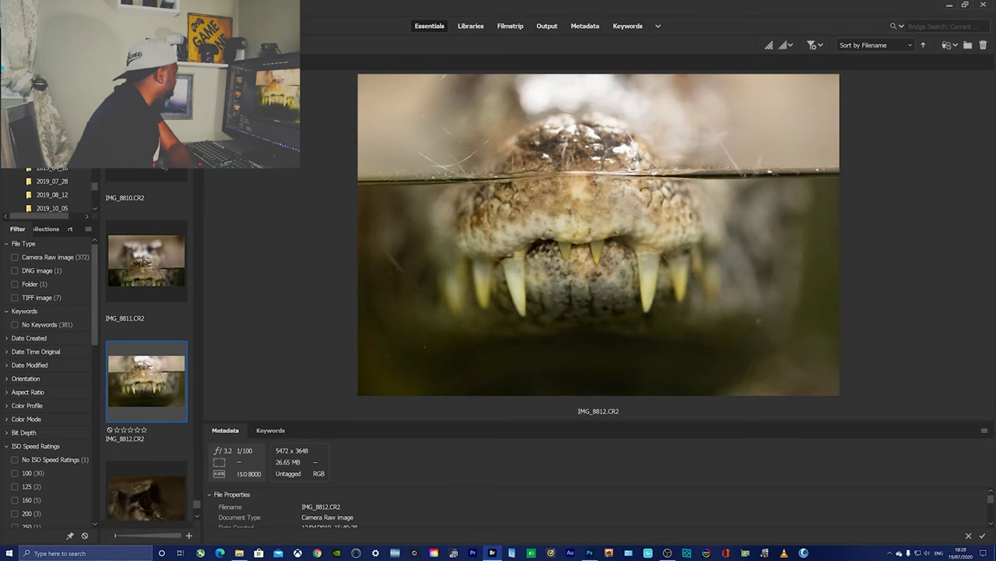
Compare the IMG_8810, IMG_8812 and IMG_8811 crocodile shots in the Bridge preview
{"action": "left_click", "coordinate": [148, 144]}
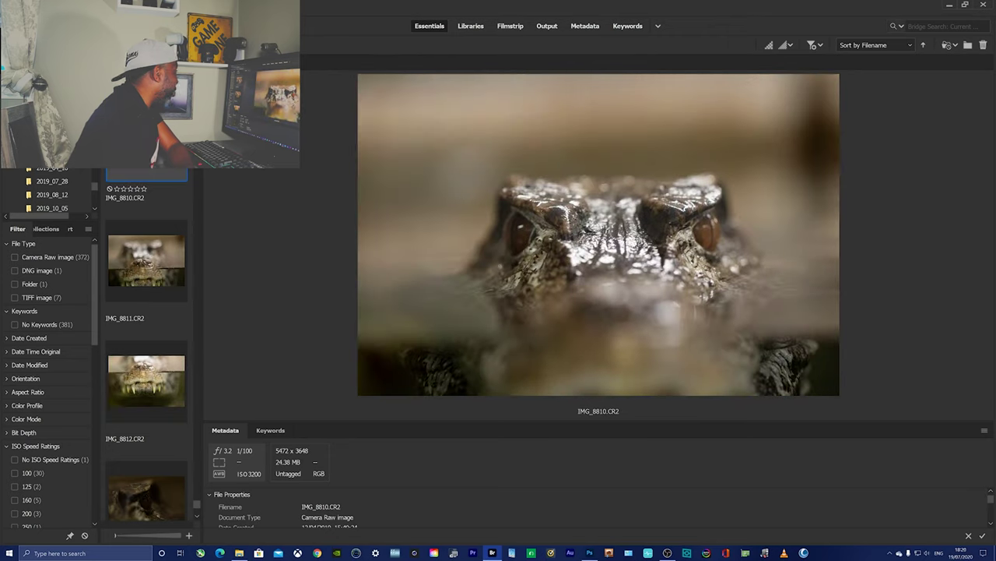
{"action": "left_click", "coordinate": [154, 394]}
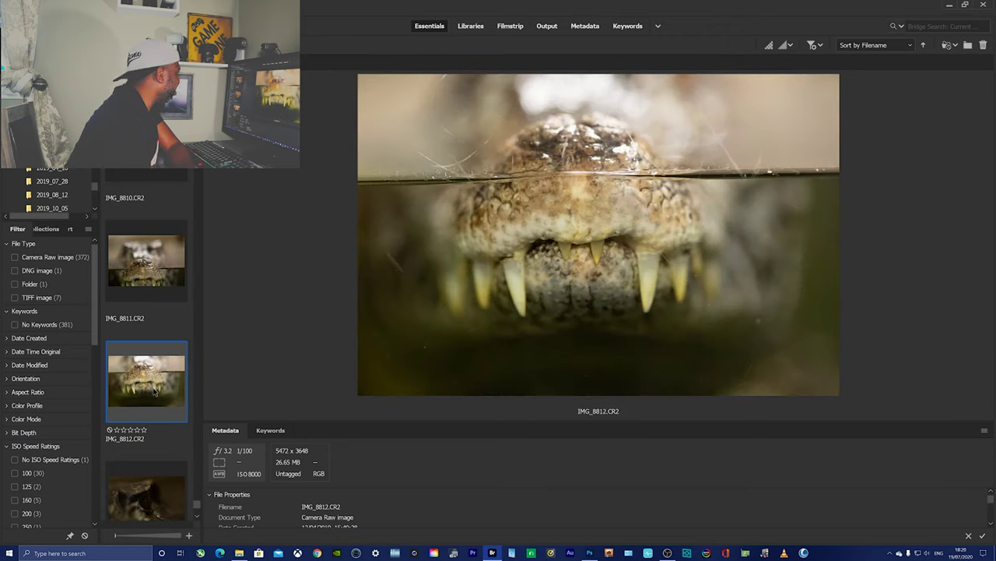
{"action": "left_click", "coordinate": [140, 178]}
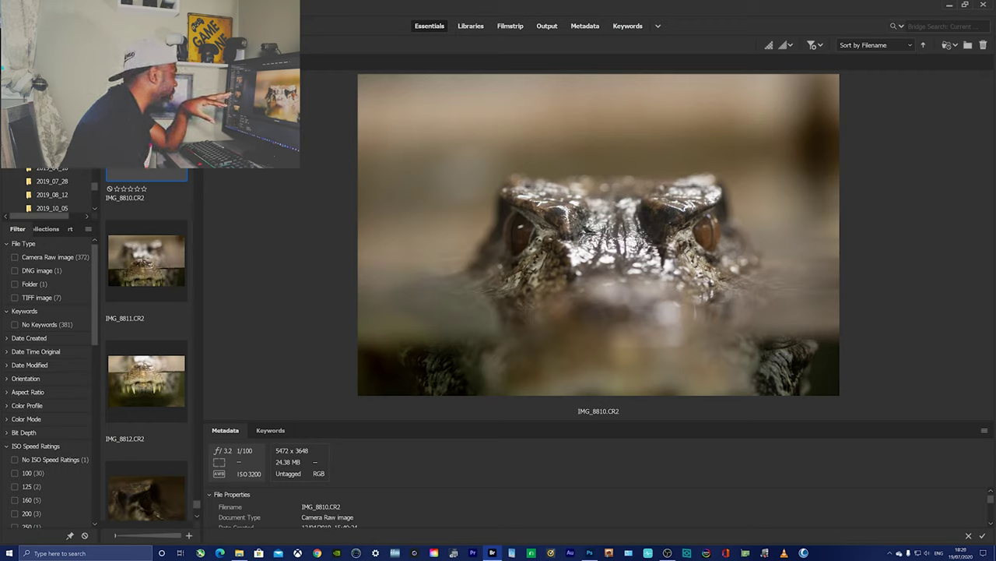
{"action": "left_click", "coordinate": [143, 391]}
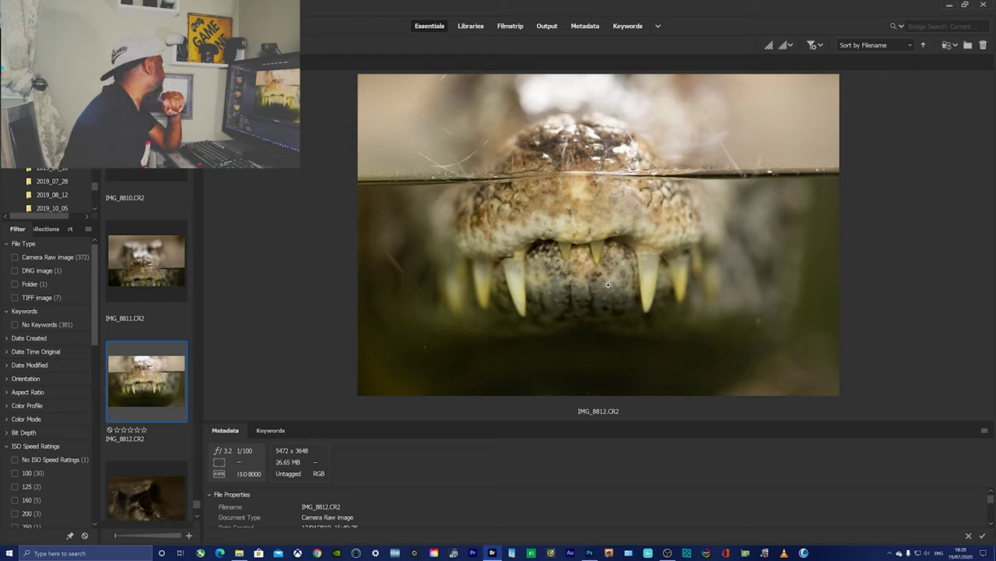
{"action": "left_click", "coordinate": [151, 266]}
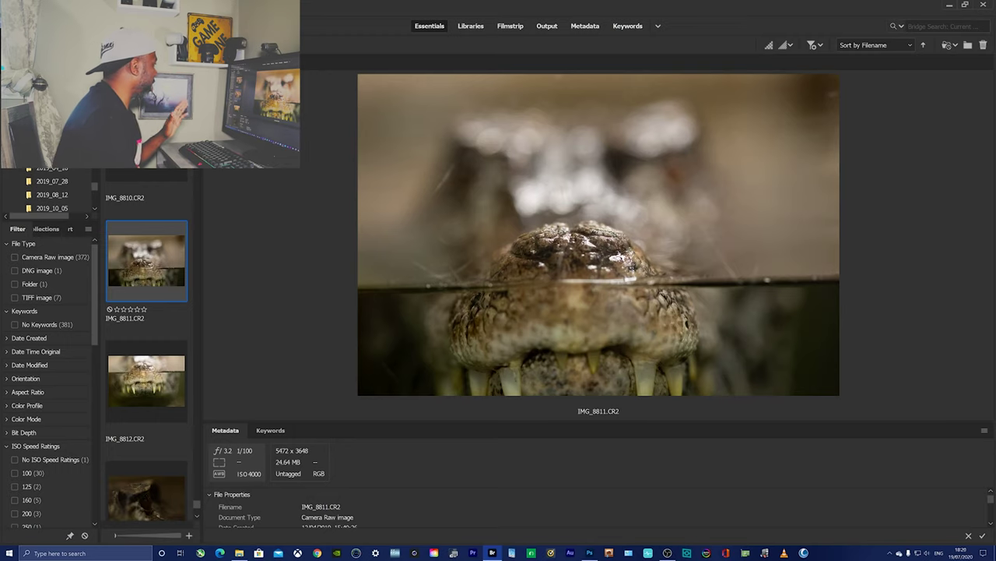
Select IMG_8810 and IMG_8812 together and bring up their context menu
{"action": "key", "text": "Up"}
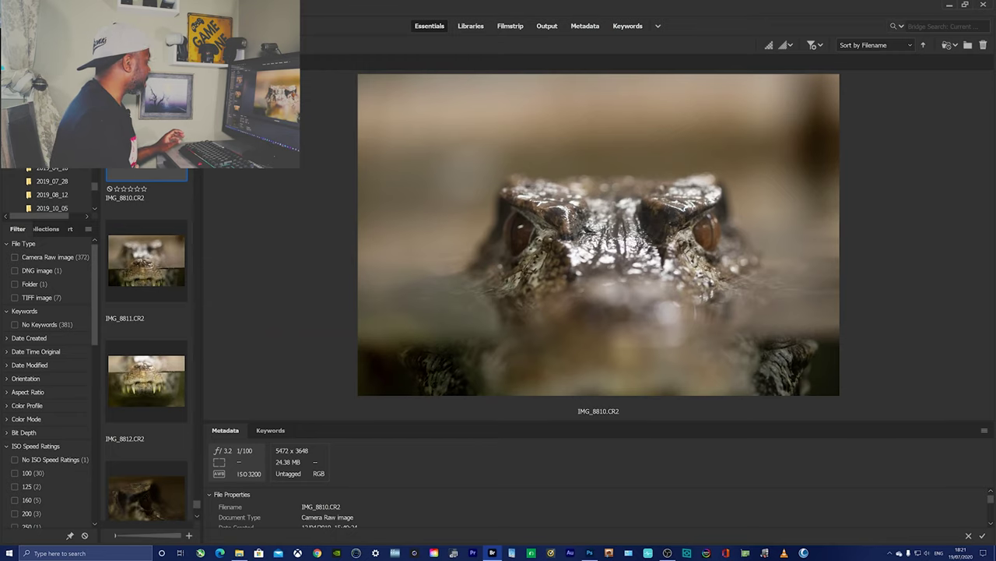
{"action": "left_click", "coordinate": [161, 391], "text": "ctrl"}
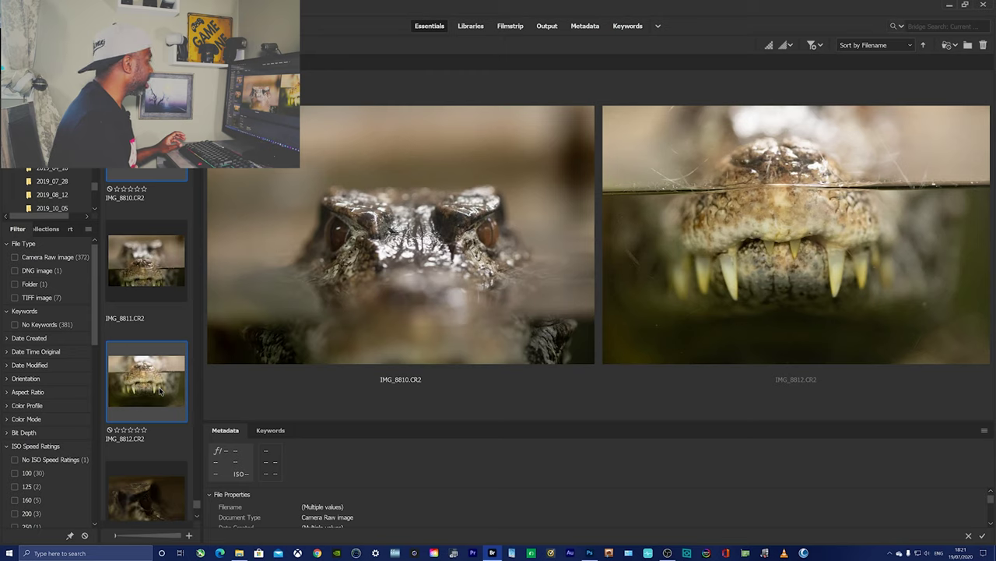
{"action": "right_click", "coordinate": [149, 387]}
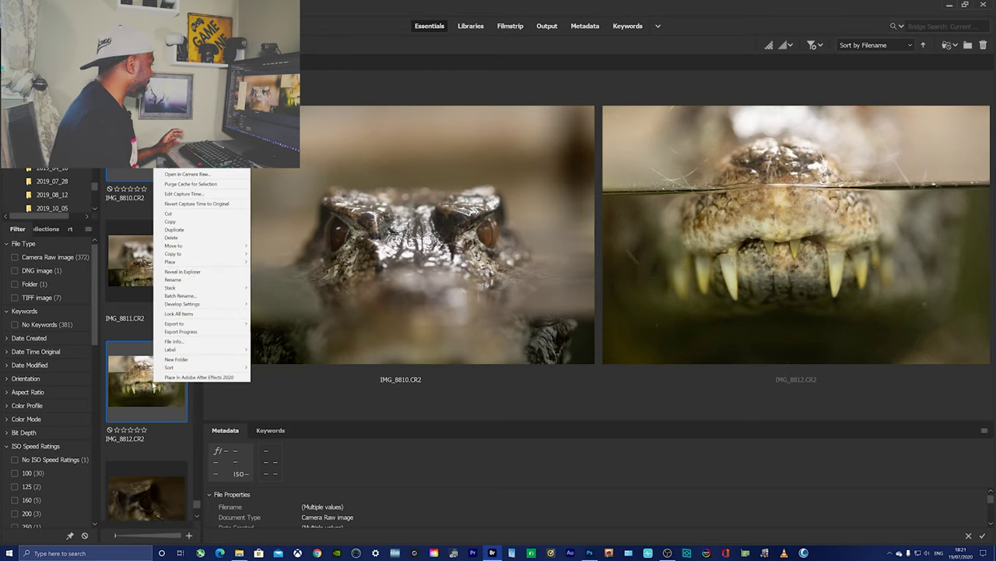
Open both photos in Camera Raw, select them together, apply Auto tone and set Highlights -86
{"action": "left_click", "coordinate": [206, 174]}
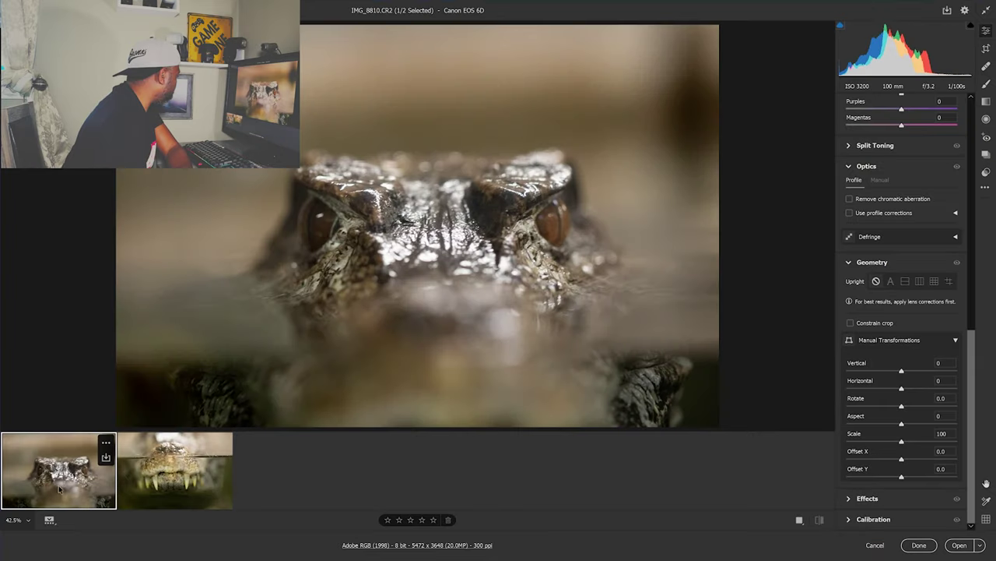
{"action": "right_click", "coordinate": [59, 480]}
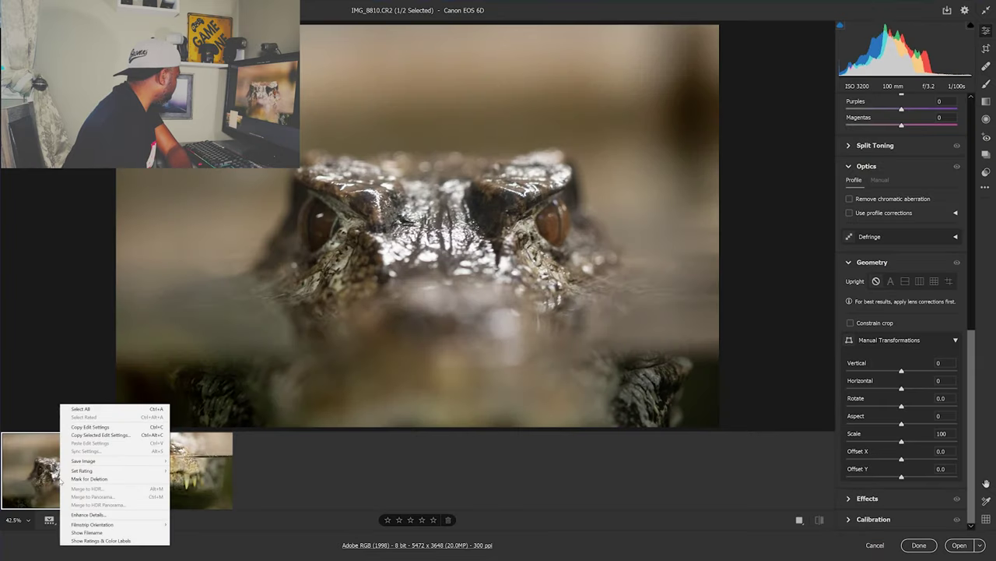
{"action": "left_click", "coordinate": [81, 408]}
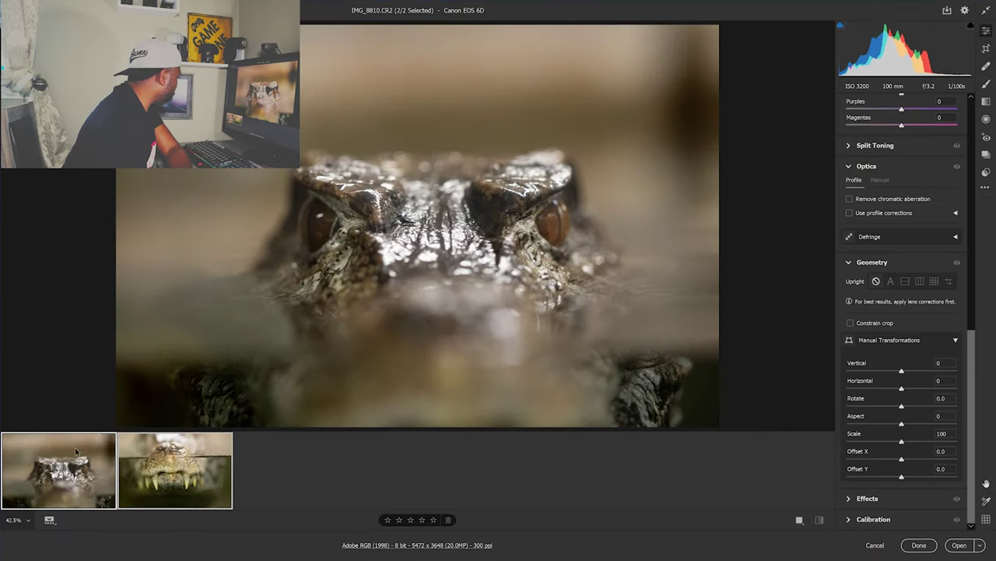
{"action": "left_click", "coordinate": [972, 137]}
{"action": "left_click", "coordinate": [973, 137]}
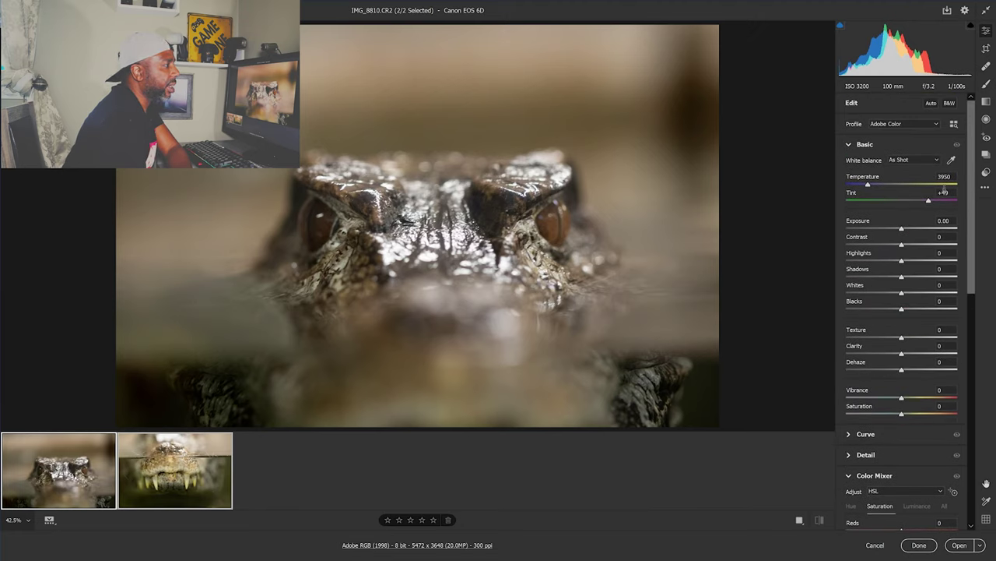
{"action": "left_click", "coordinate": [931, 103]}
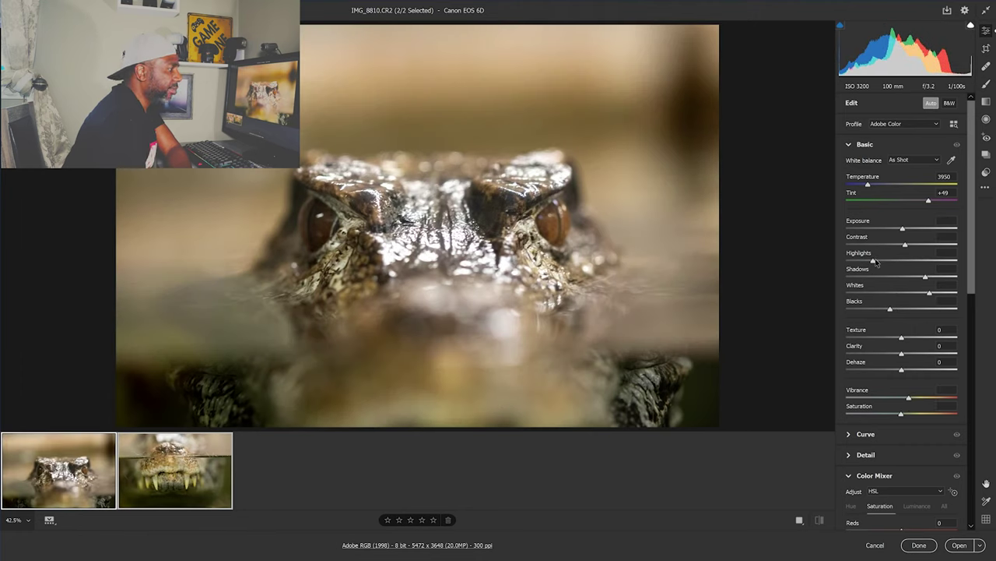
{"action": "left_click", "coordinate": [873, 261]}
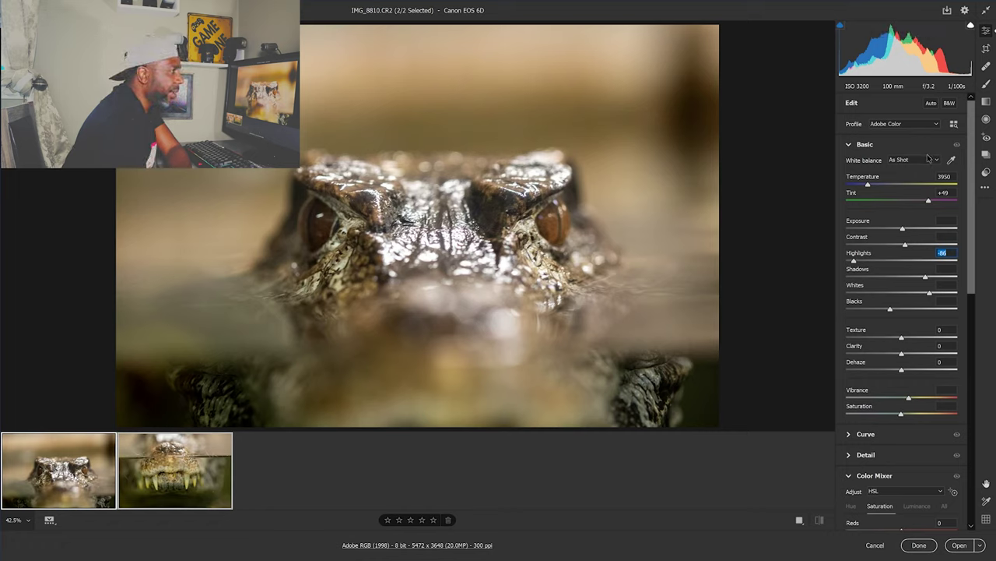
Reset white balance to As Shot and cool Temperature to 3650
{"action": "left_click", "coordinate": [928, 160]}
{"action": "left_click", "coordinate": [919, 178]}
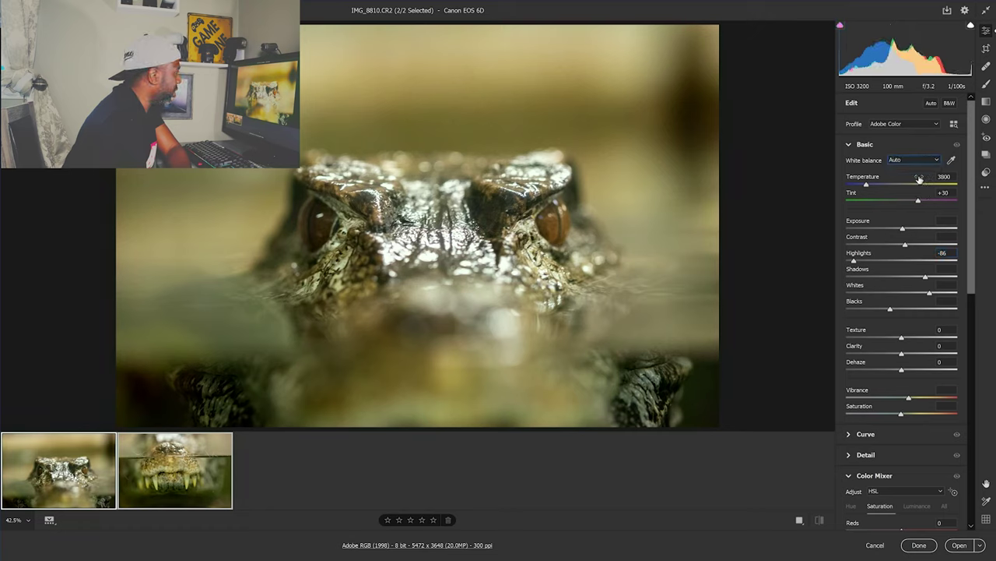
{"action": "left_click", "coordinate": [923, 160]}
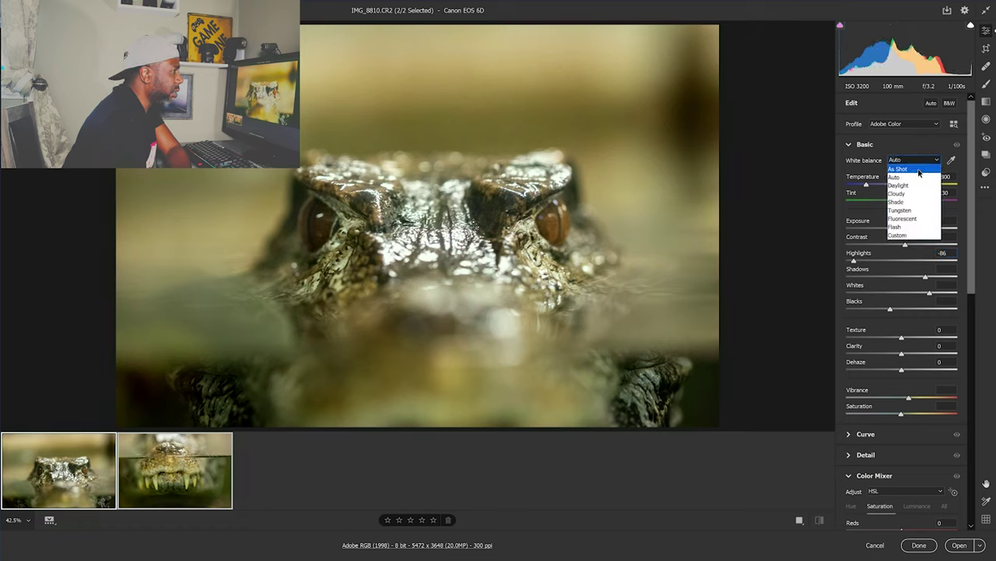
{"action": "left_click", "coordinate": [903, 166]}
{"action": "left_click", "coordinate": [869, 185]}
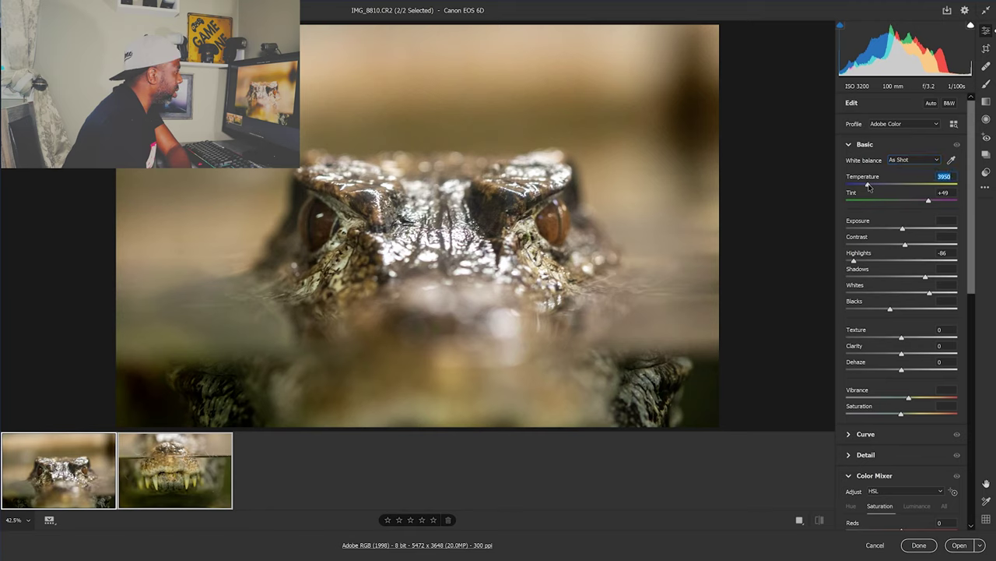
{"action": "left_click_drag", "start_coordinate": [869, 185], "coordinate": [865, 187]}
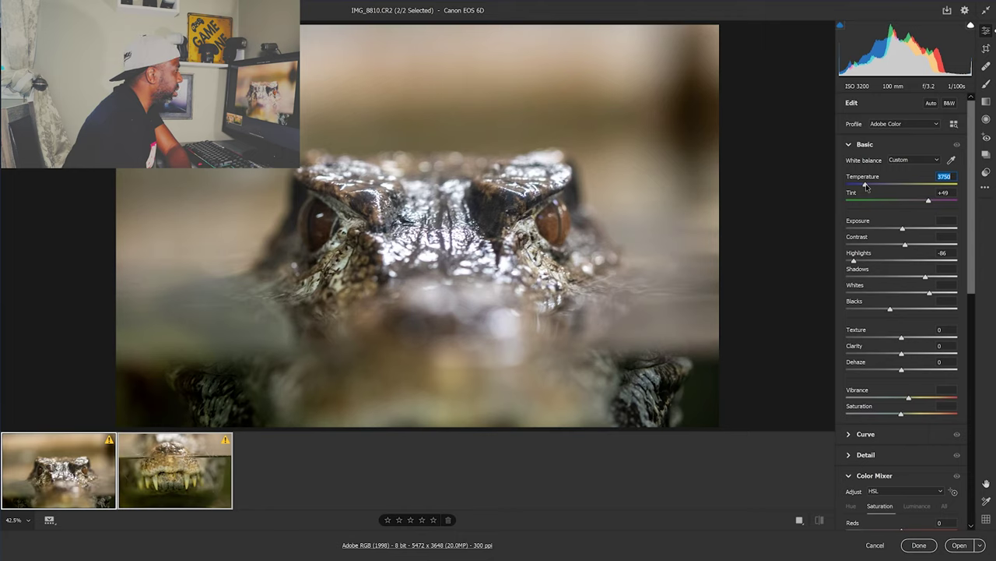
{"action": "left_click_drag", "start_coordinate": [865, 188], "coordinate": [864, 187]}
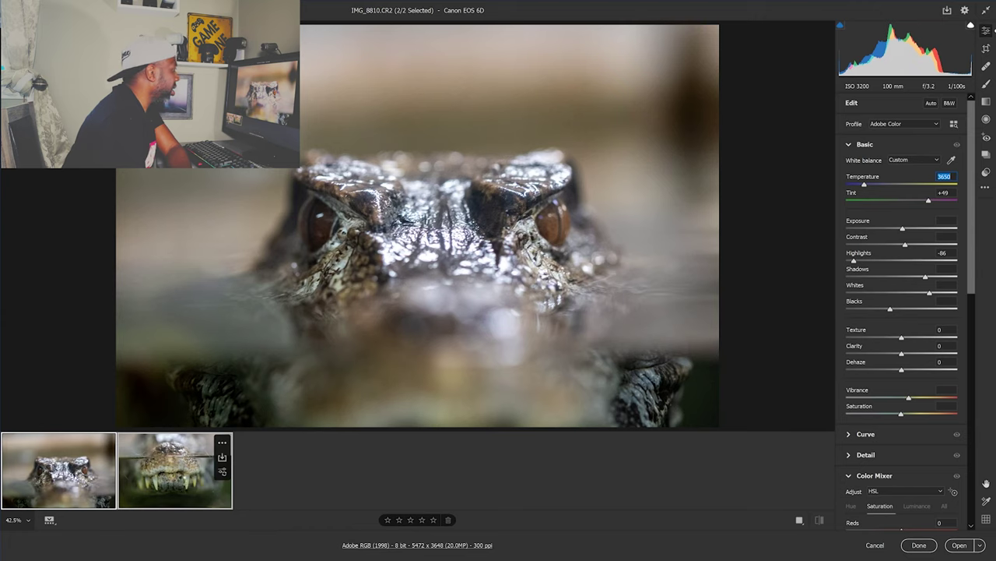
On IMG_8812 alone, enable Remove chromatic aberration and Use profile corrections
{"action": "left_click", "coordinate": [183, 484]}
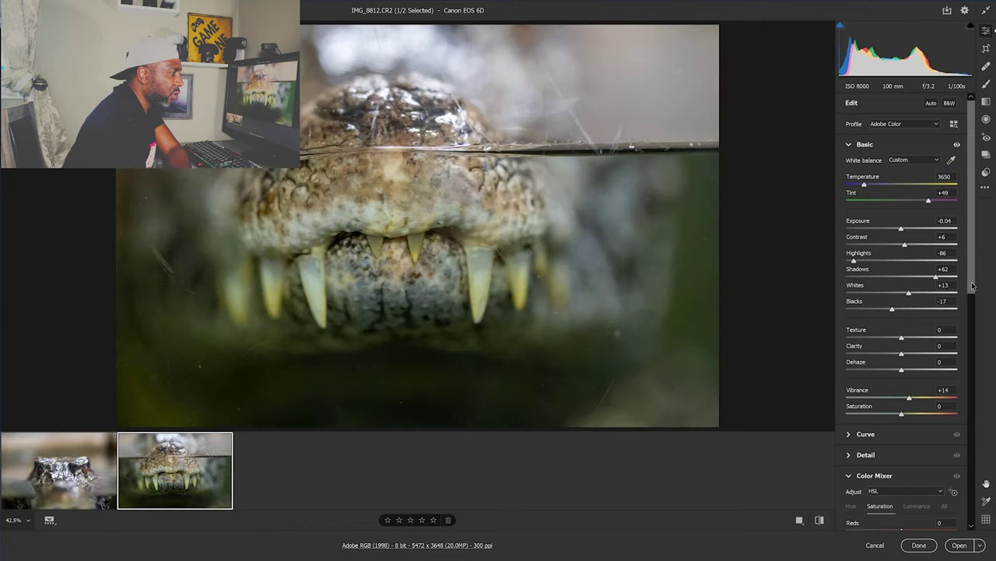
{"action": "scroll", "coordinate": [972, 286], "scroll_direction": "down", "scroll_amount": 10}
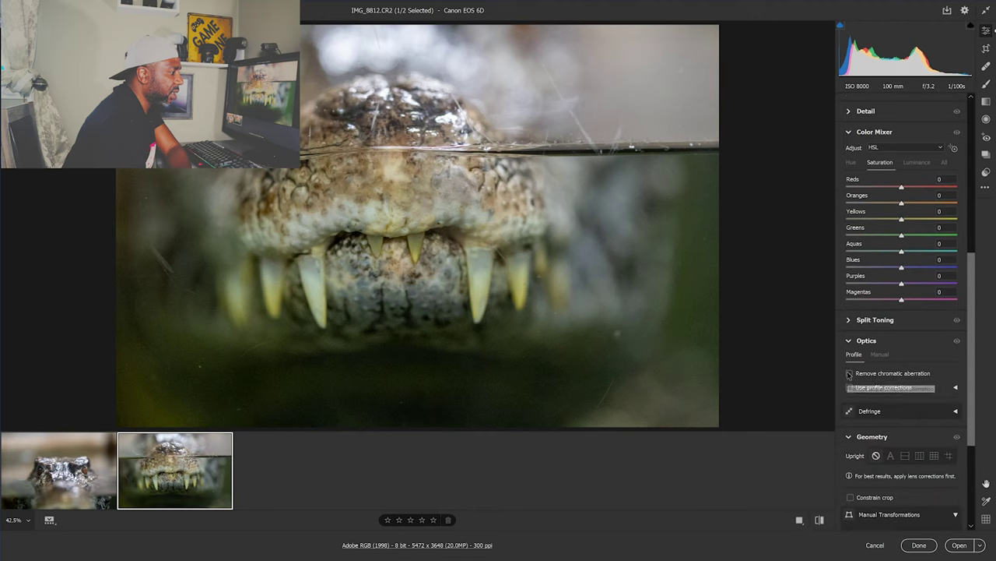
{"action": "left_click", "coordinate": [849, 374]}
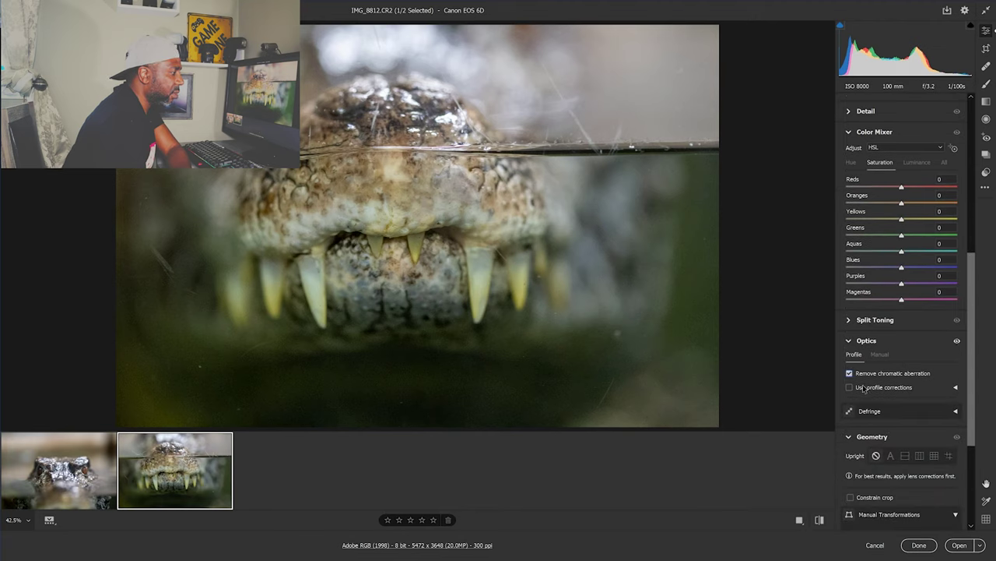
{"action": "left_click", "coordinate": [850, 388]}
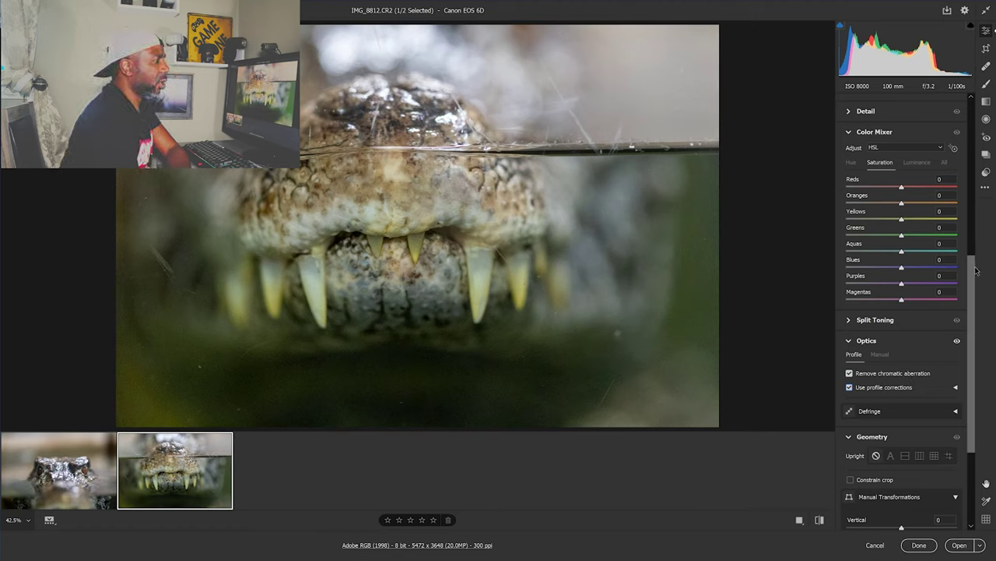
Select both images again and open them in Photoshop
{"action": "scroll", "coordinate": [969, 390], "scroll_direction": "down", "scroll_amount": 3}
{"action": "key", "text": "ctrl+a"}
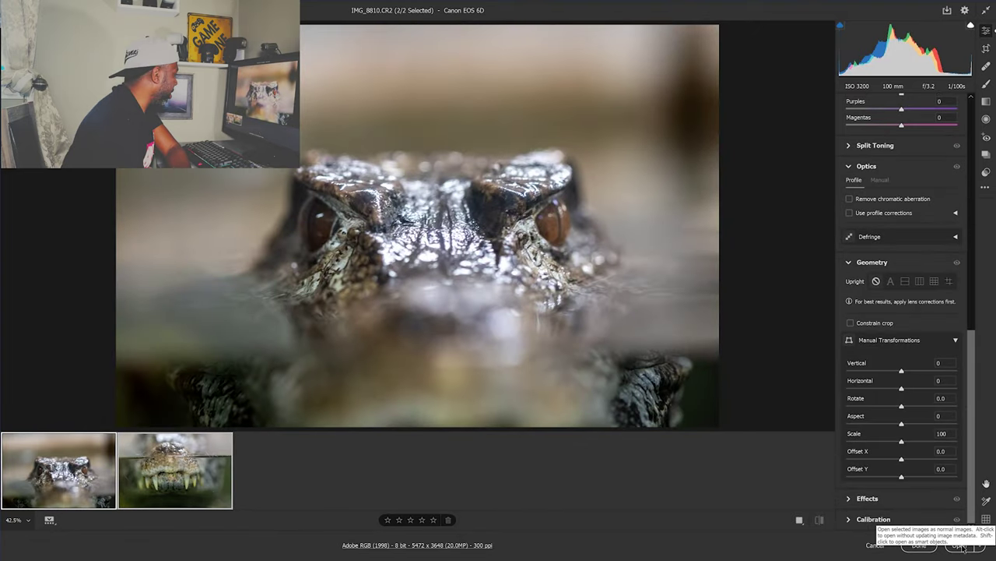
{"action": "left_click", "coordinate": [961, 546]}
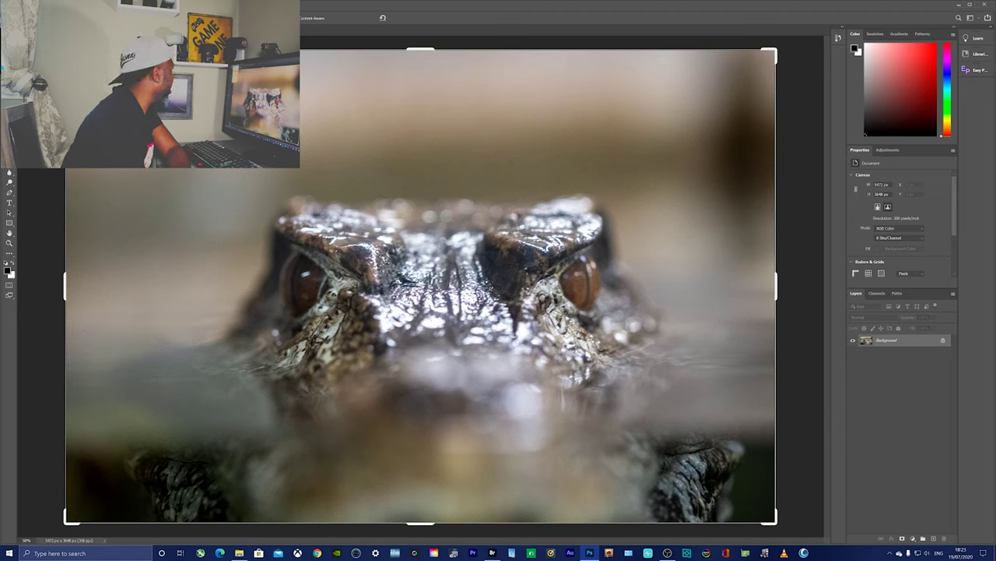
Try a 50% taller canvas anchored at the top, then revert it
{"action": "key", "text": "ctrl+alt+c"}
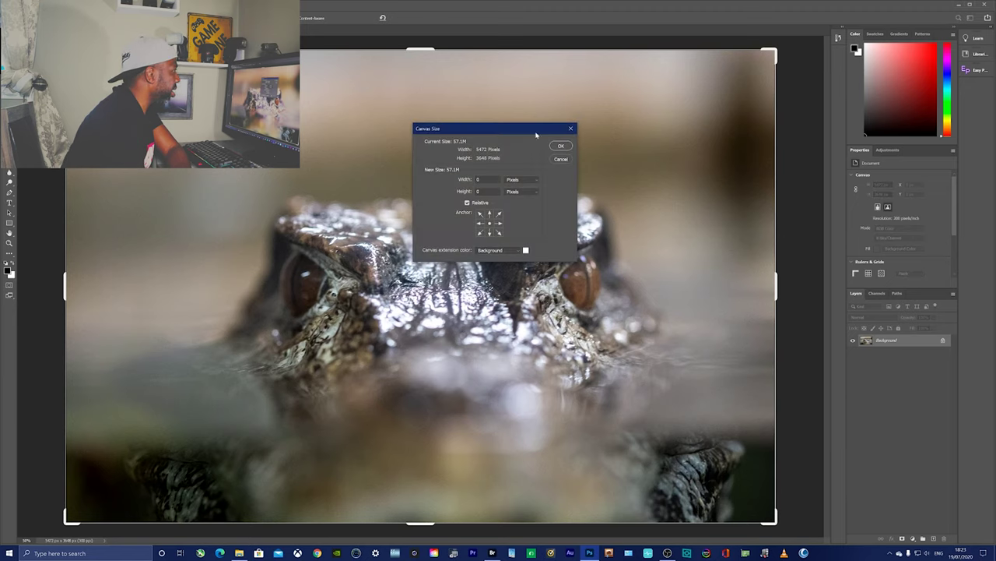
{"action": "left_click", "coordinate": [533, 180]}
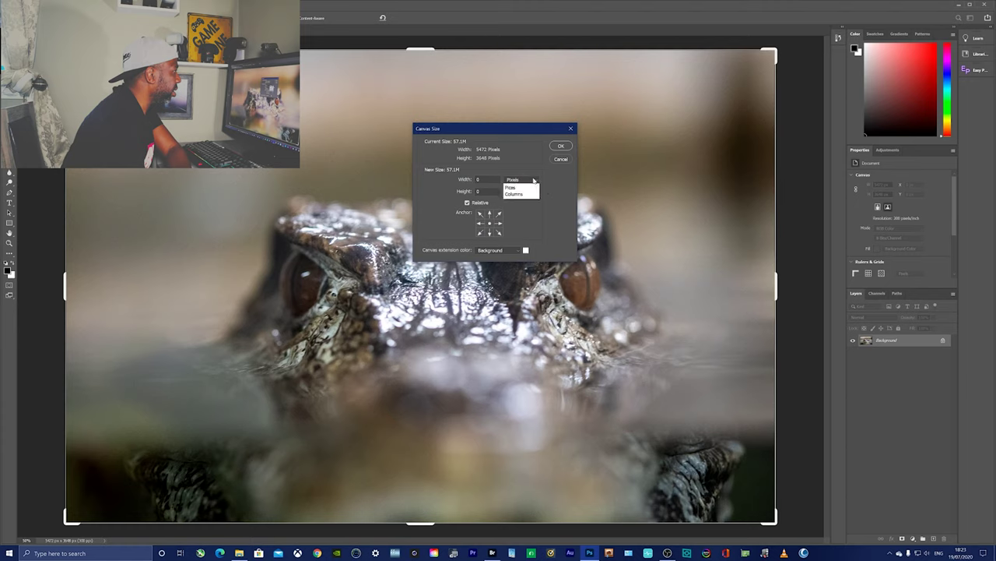
{"action": "left_click", "coordinate": [521, 190]}
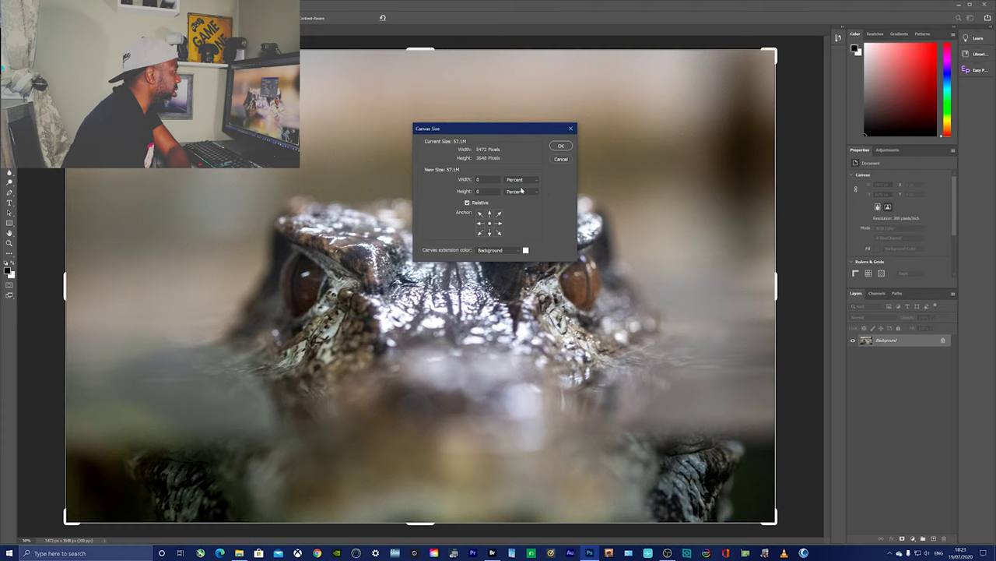
{"action": "left_click", "coordinate": [489, 214]}
{"action": "type", "text": "5"}
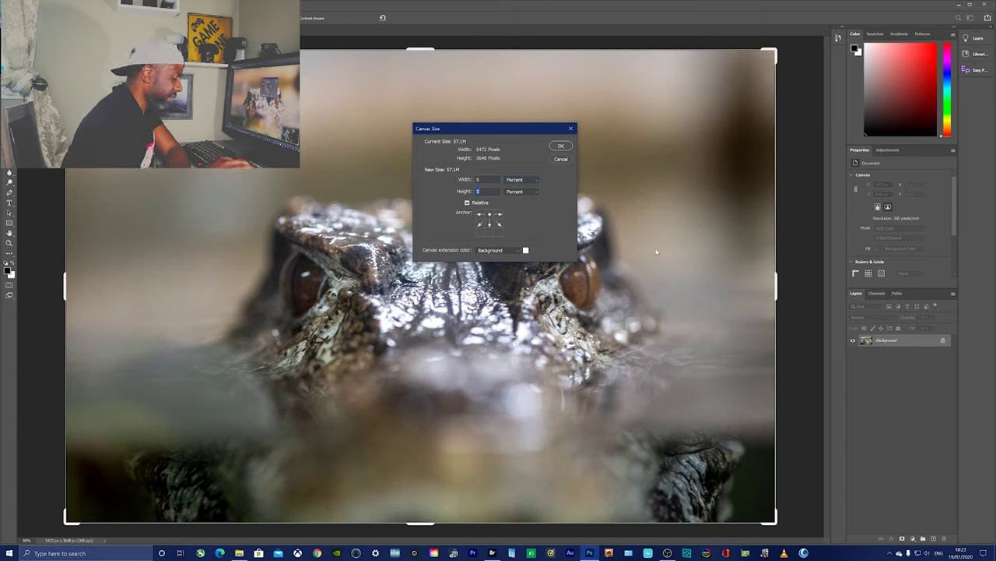
{"action": "type", "text": "0"}
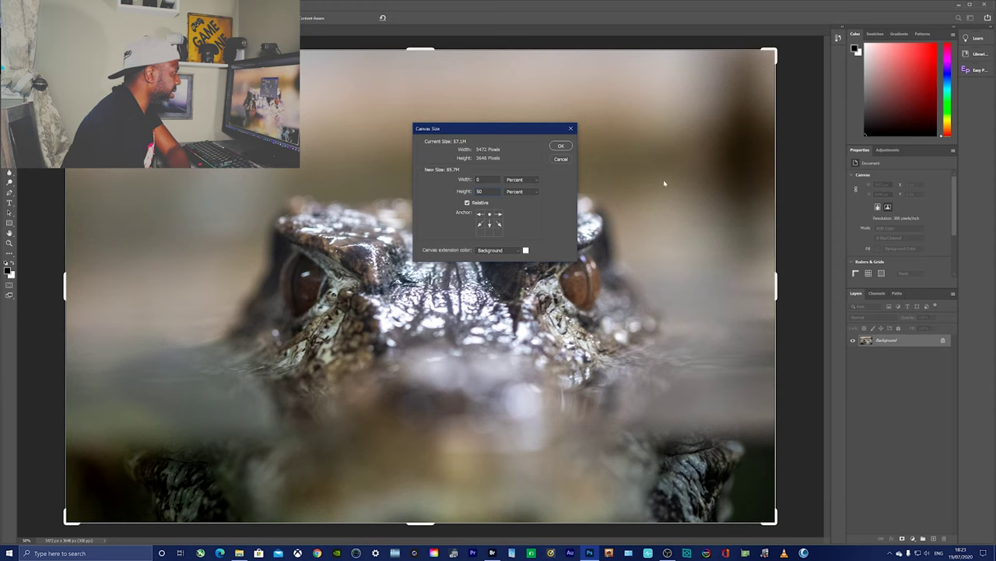
{"action": "left_click", "coordinate": [564, 148]}
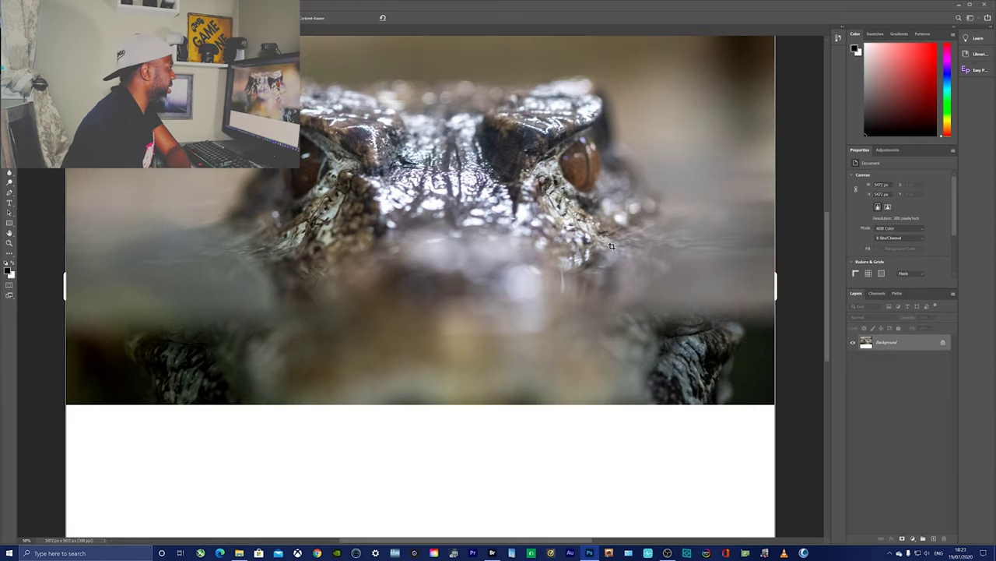
{"action": "scroll", "coordinate": [607, 256], "scroll_direction": "down", "scroll_amount": 3}
{"action": "scroll", "coordinate": [607, 256], "scroll_direction": "down", "scroll_amount": 1}
{"action": "scroll", "coordinate": [607, 257], "scroll_direction": "up", "scroll_amount": 1}
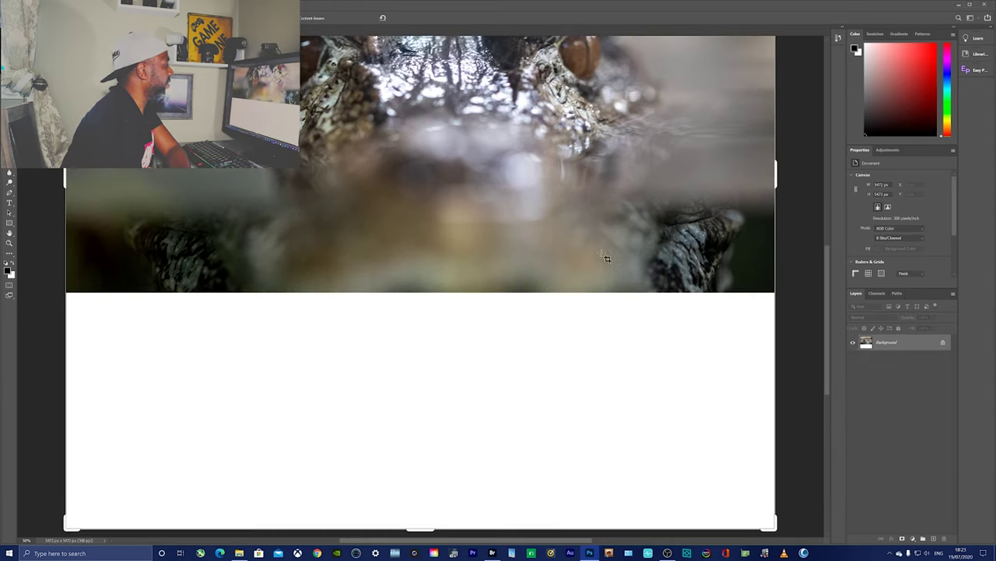
{"action": "scroll", "coordinate": [607, 259], "scroll_direction": "up", "scroll_amount": 2}
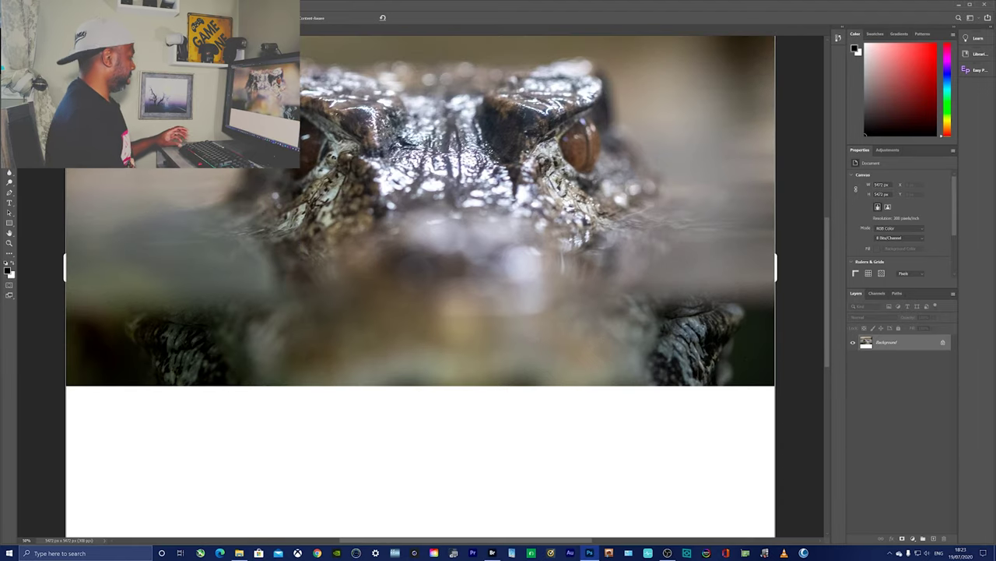
{"action": "key", "text": "Return"}
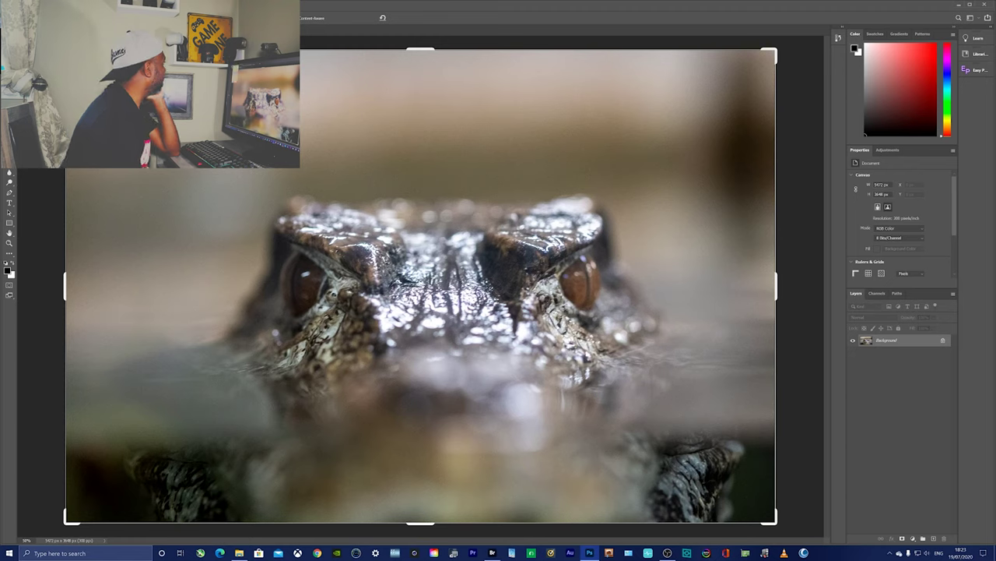
Make the eyes photo's canvas 70% taller in percent, anchored top-centre so space extends below
{"action": "key", "text": "ctrl+alt+c"}
{"action": "left_click", "coordinate": [524, 183]}
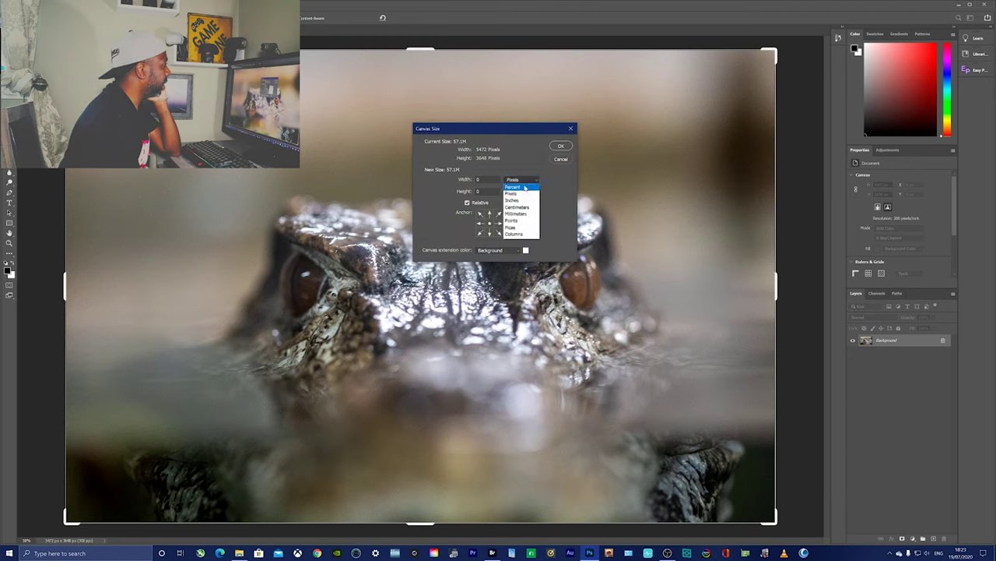
{"action": "left_click", "coordinate": [525, 188]}
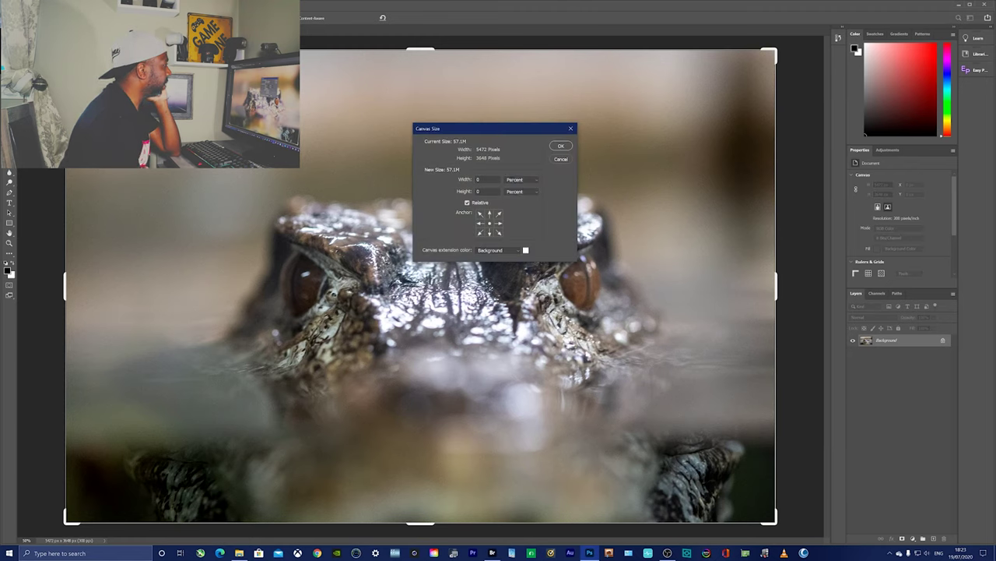
{"action": "left_click", "coordinate": [490, 213]}
{"action": "type", "text": "70"}
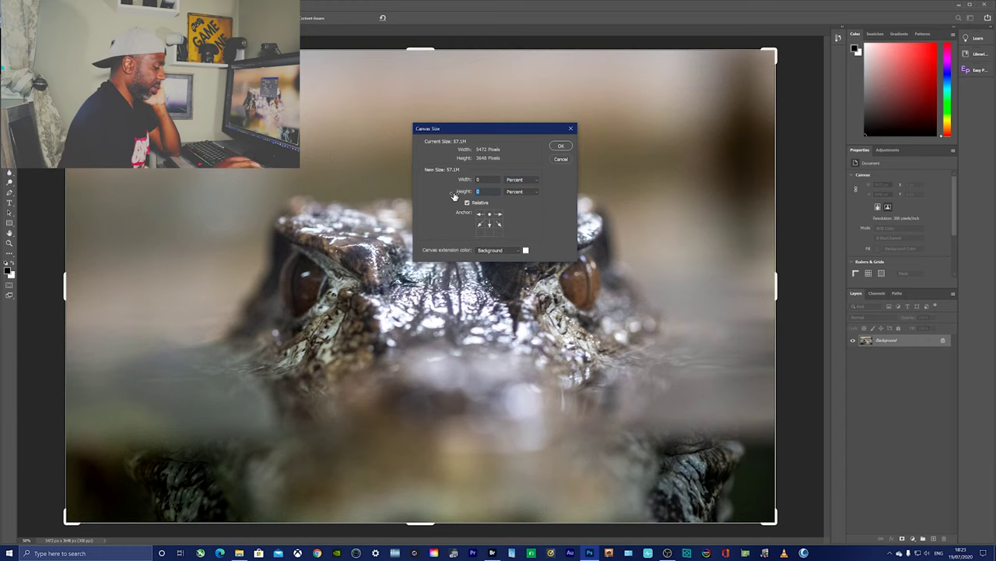
{"action": "left_click", "coordinate": [560, 147]}
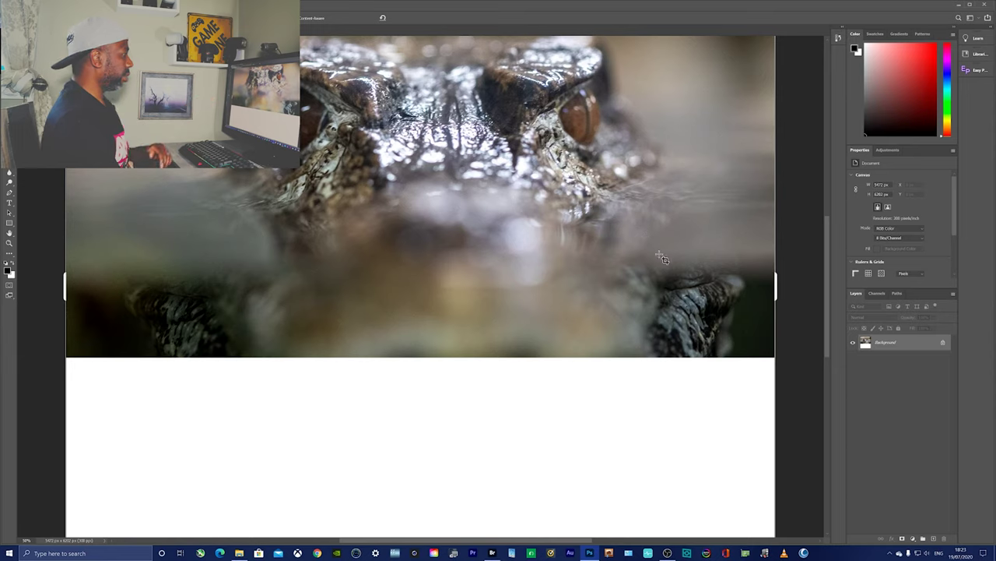
{"action": "scroll", "coordinate": [664, 257], "scroll_direction": "up", "scroll_amount": 1}
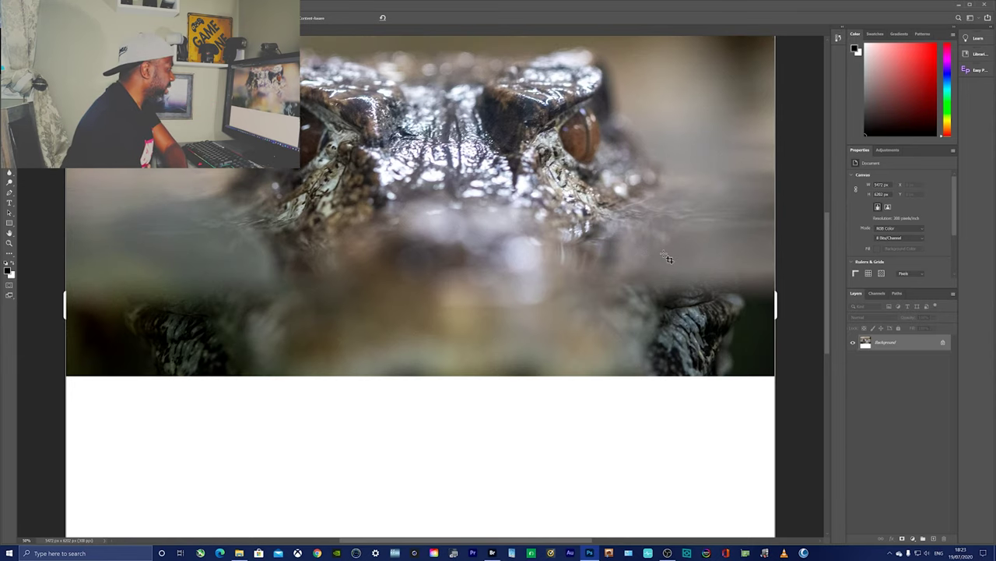
{"action": "scroll", "coordinate": [664, 258], "scroll_direction": "down", "scroll_amount": 1}
{"action": "scroll", "coordinate": [664, 258], "scroll_direction": "up", "scroll_amount": 1}
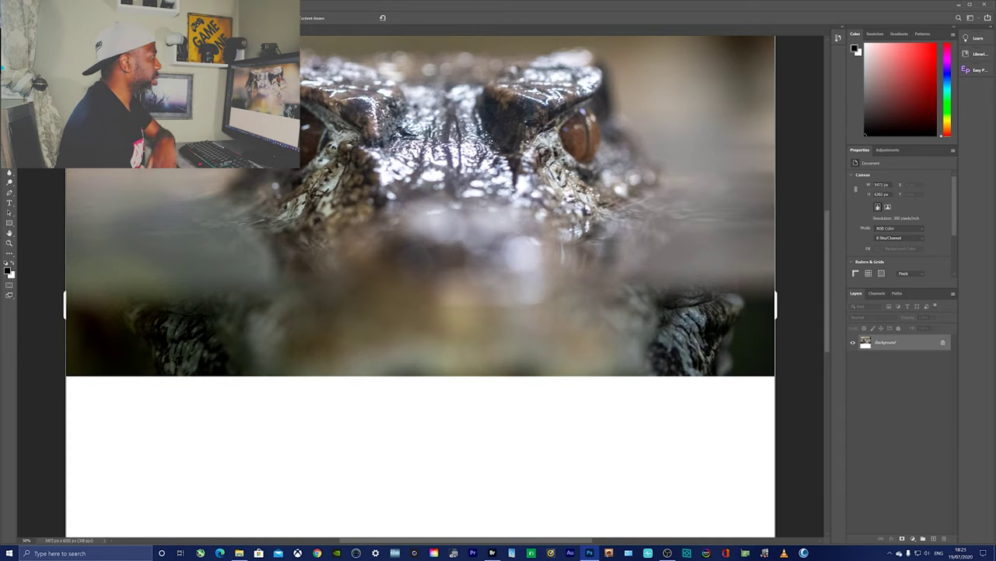
Switch to the teeth photo and convert its locked Background into editable Layer 0
{"action": "key", "text": "ctrl+z"}
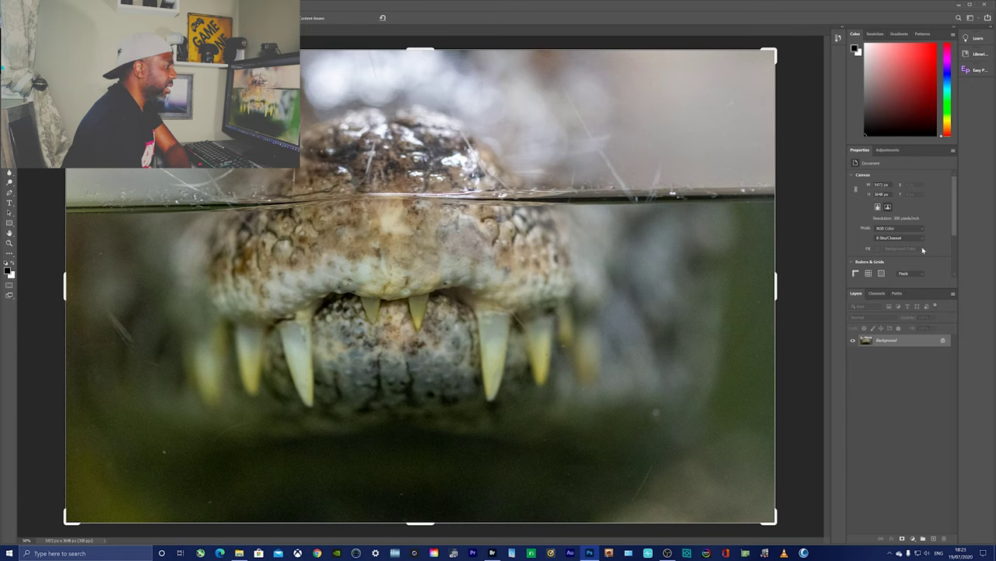
{"action": "left_click", "coordinate": [944, 341]}
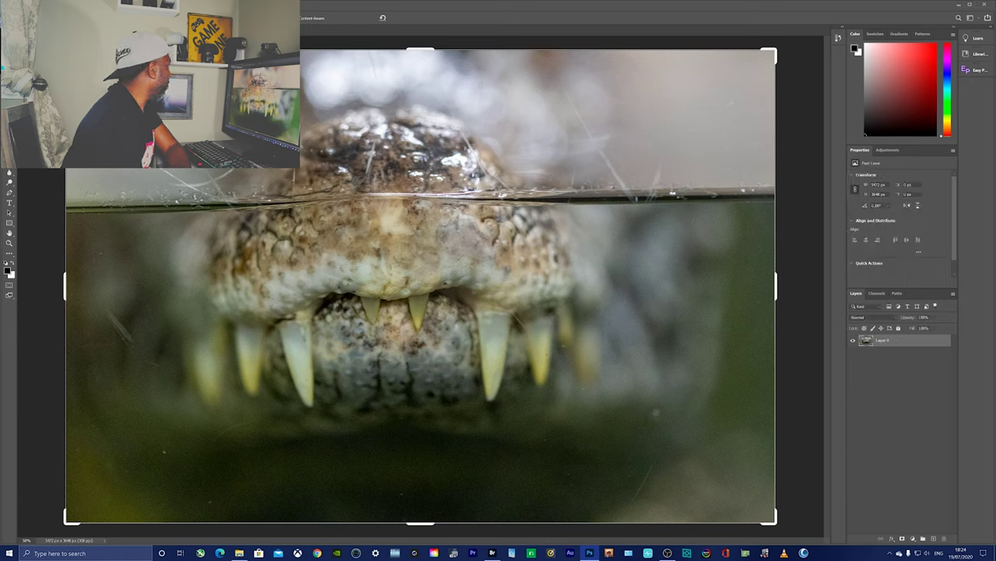
{"action": "key", "text": "v"}
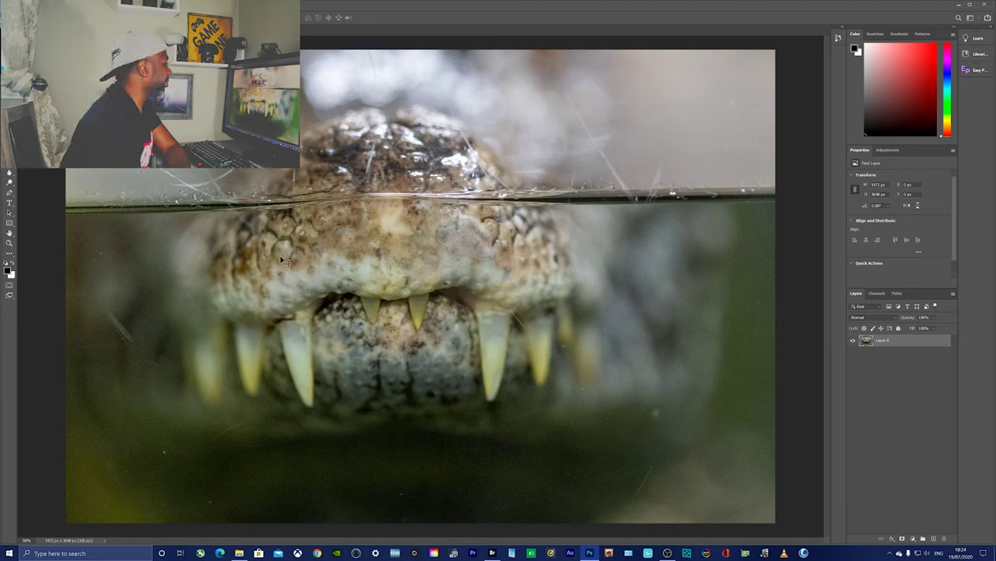
Place the teeth photo into the eyes document as a new Layer 1
{"action": "left_click_drag", "start_coordinate": [411, 289], "coordinate": [173, 66]}
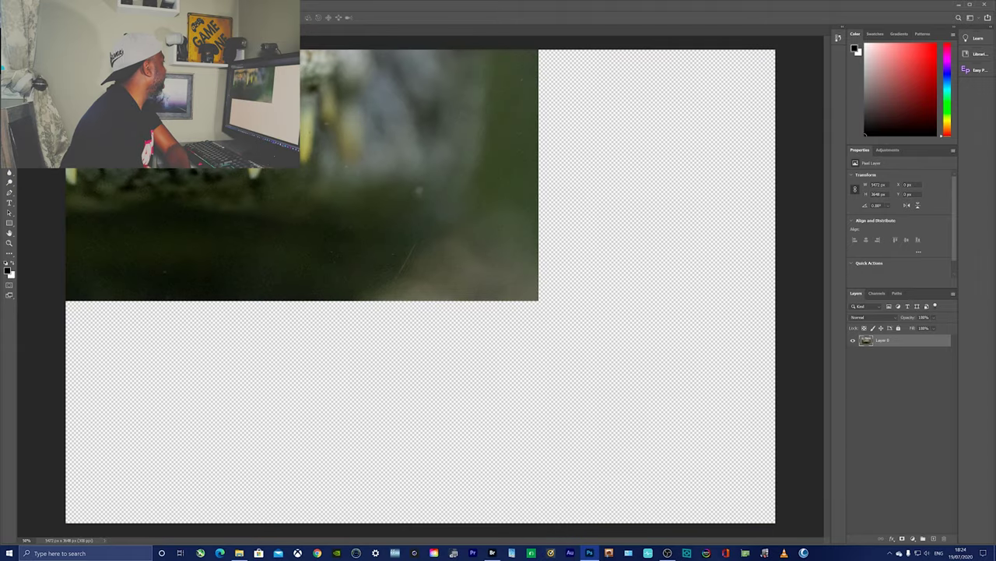
{"action": "key", "text": "ctrl+z"}
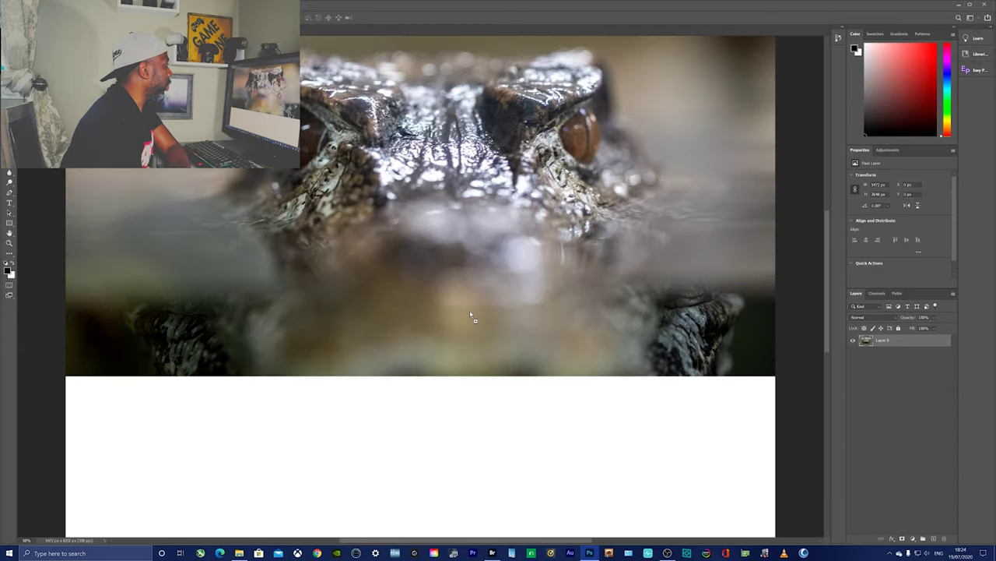
{"action": "key", "text": "ctrl+v"}
{"action": "left_click_drag", "start_coordinate": [468, 320], "coordinate": [447, 364]}
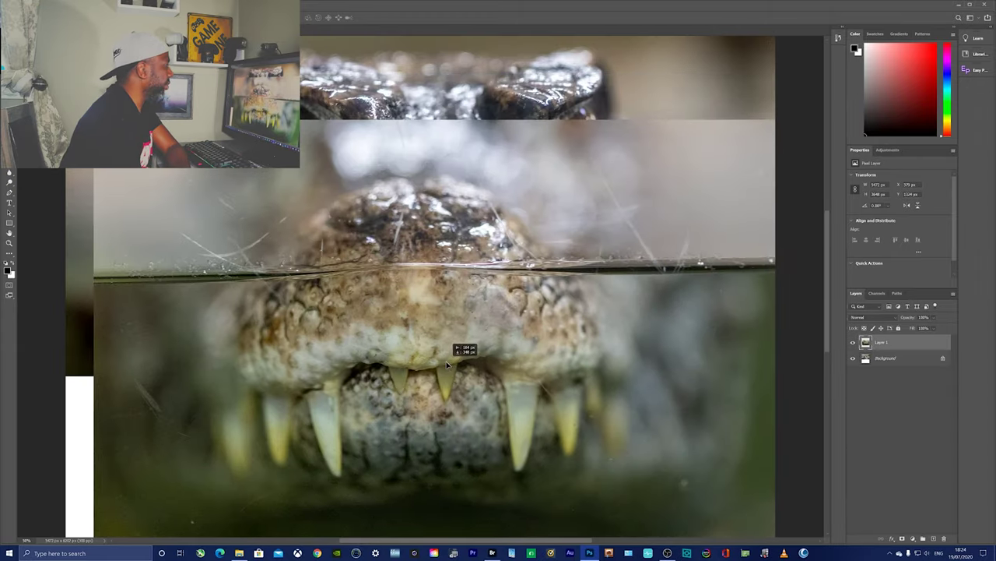
Set Layer 1 to about 50% opacity and move it lower over the face
{"action": "left_click", "coordinate": [935, 317]}
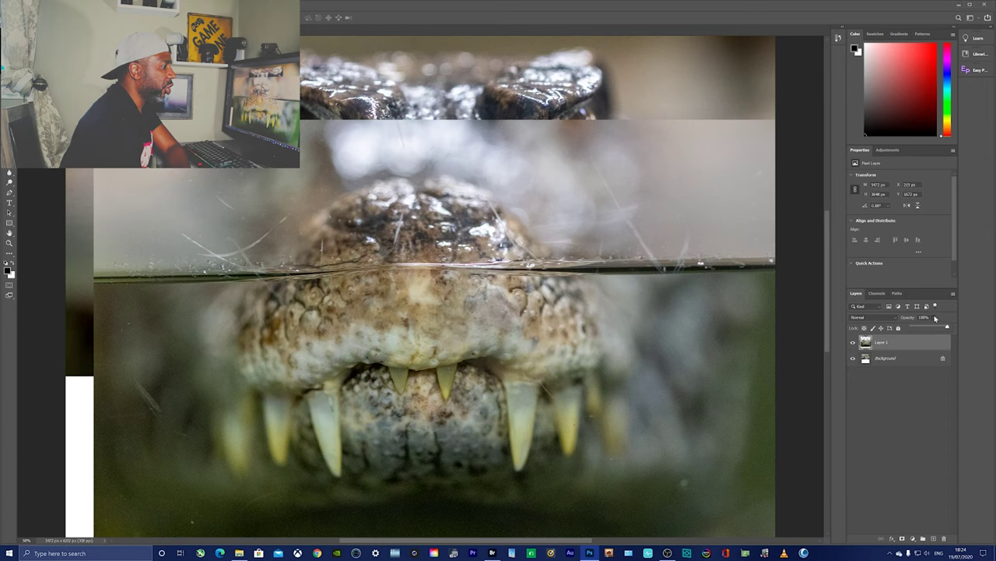
{"action": "left_click_drag", "start_coordinate": [937, 328], "coordinate": [933, 328]}
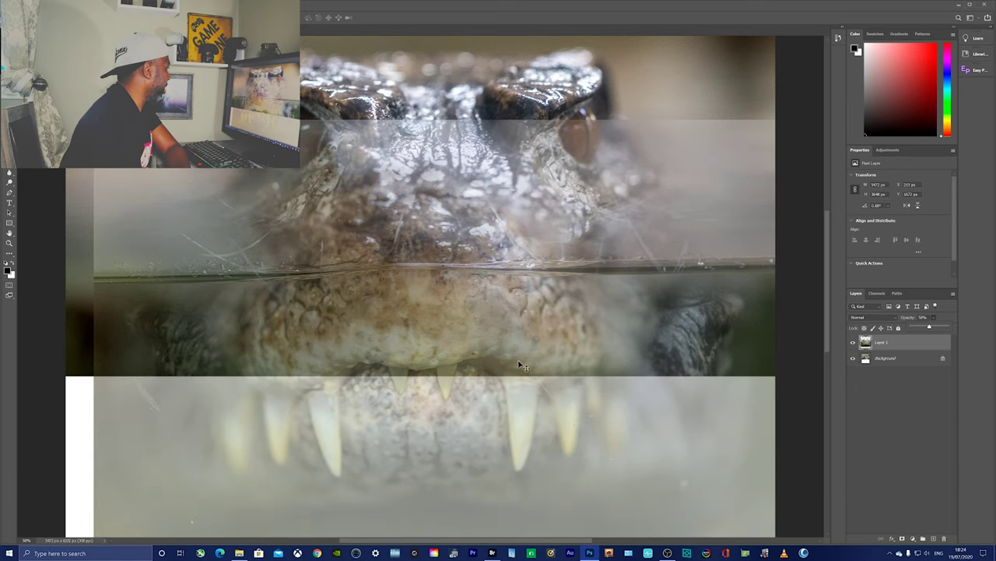
{"action": "left_click_drag", "start_coordinate": [514, 326], "coordinate": [472, 277]}
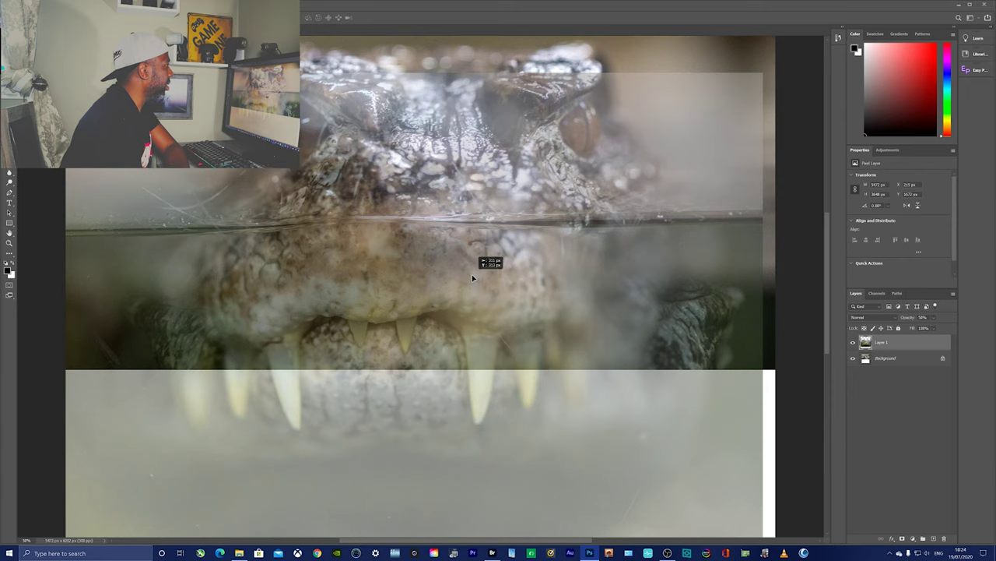
Align the teeth layer with the eyes shot, toggling its visibility to compare, and nudge it right
{"action": "left_click_drag", "start_coordinate": [472, 277], "coordinate": [472, 277]}
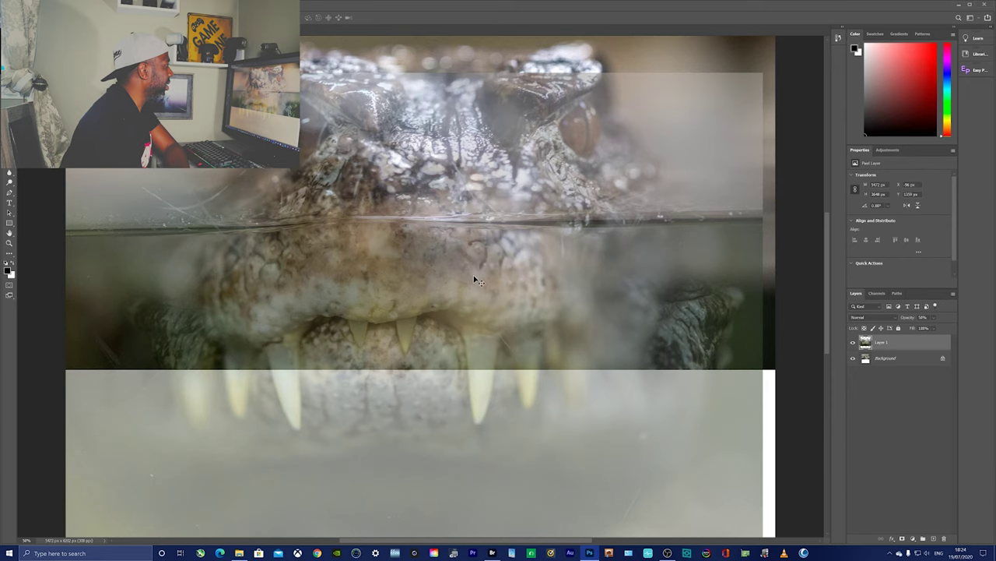
{"action": "left_click", "coordinate": [853, 343]}
{"action": "left_click", "coordinate": [854, 344]}
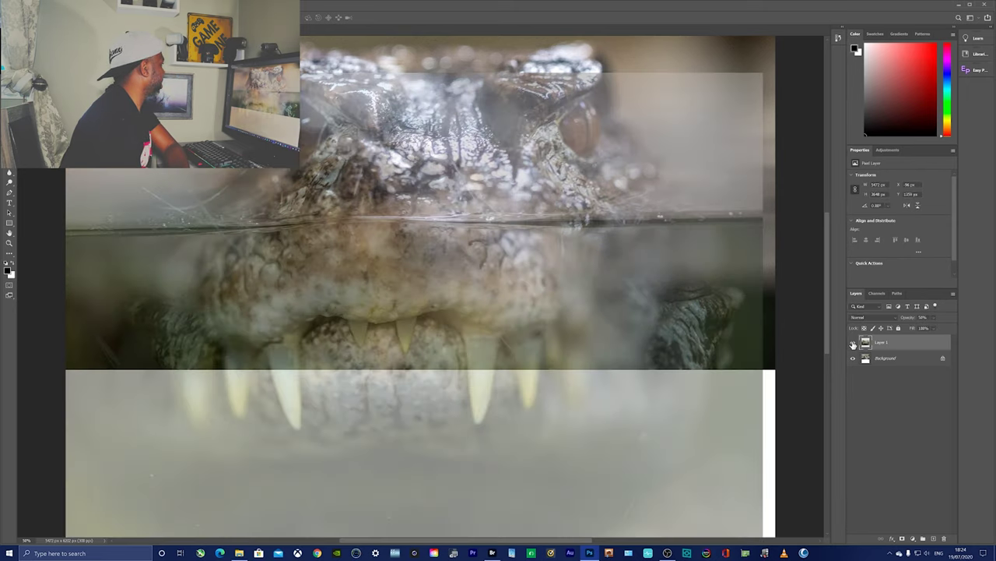
{"action": "left_click", "coordinate": [854, 343]}
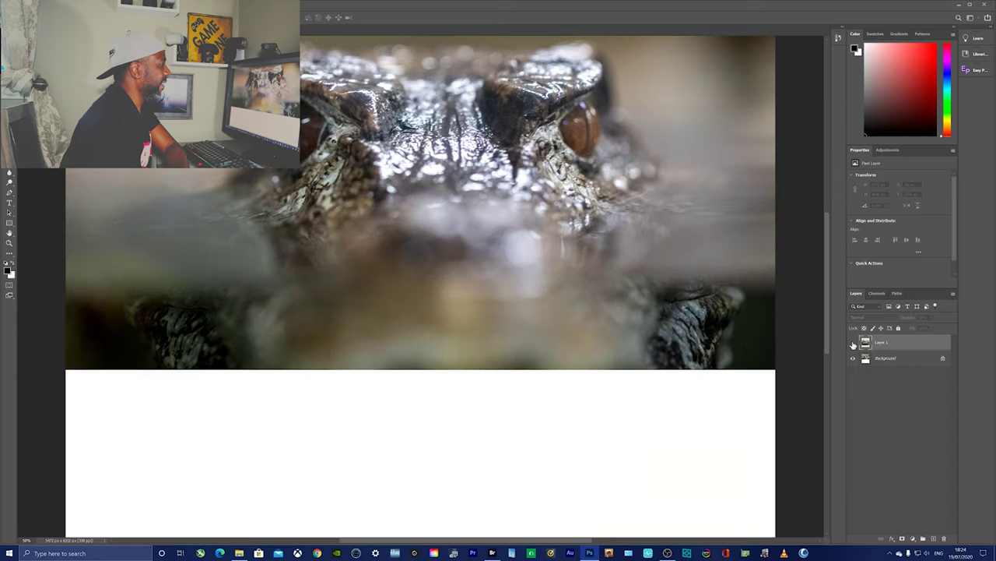
{"action": "left_click", "coordinate": [853, 343]}
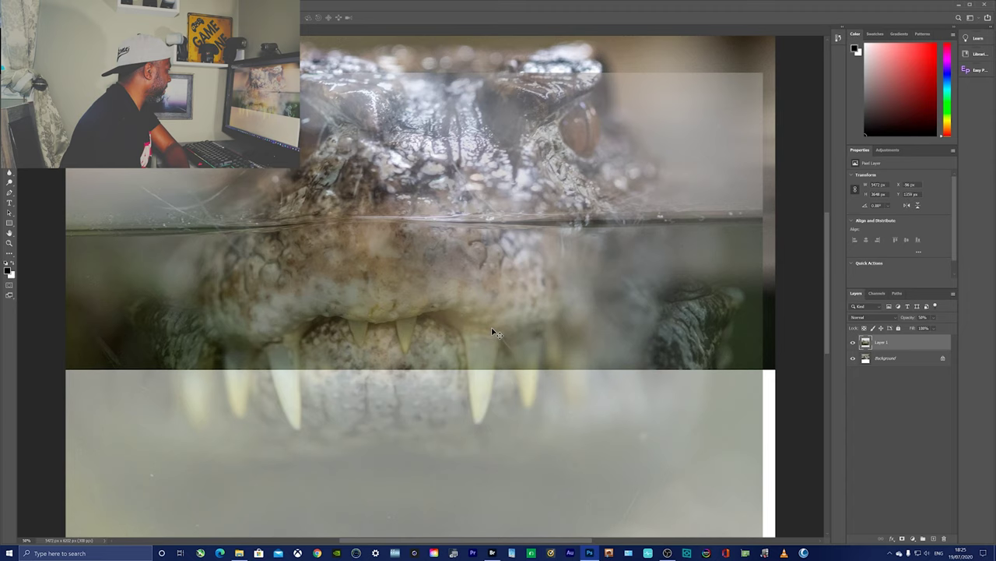
{"action": "left_click_drag", "start_coordinate": [492, 333], "coordinate": [545, 332]}
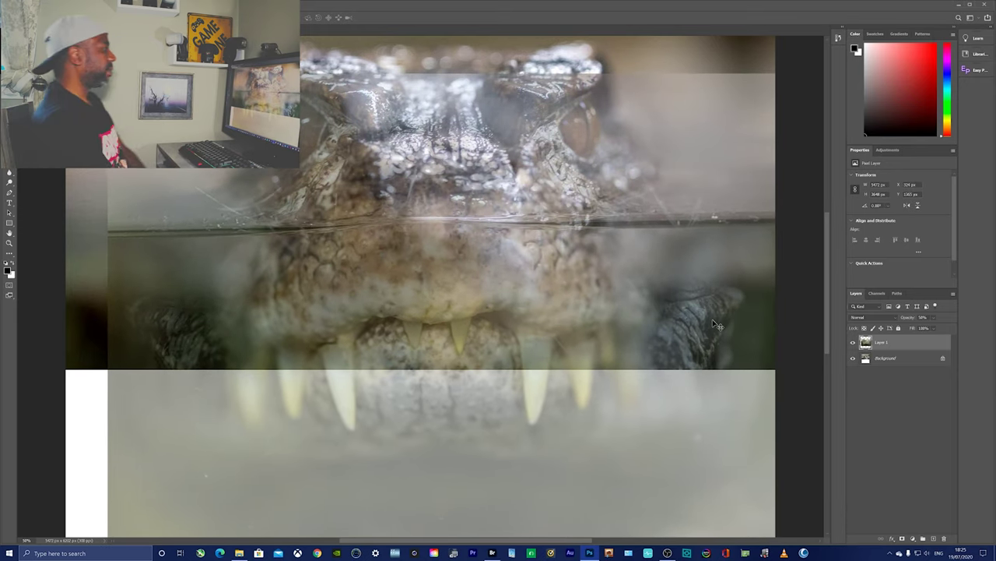
Fine-tune the underwater layer's position and return its opacity to 100%
{"action": "left_click", "coordinate": [931, 317]}
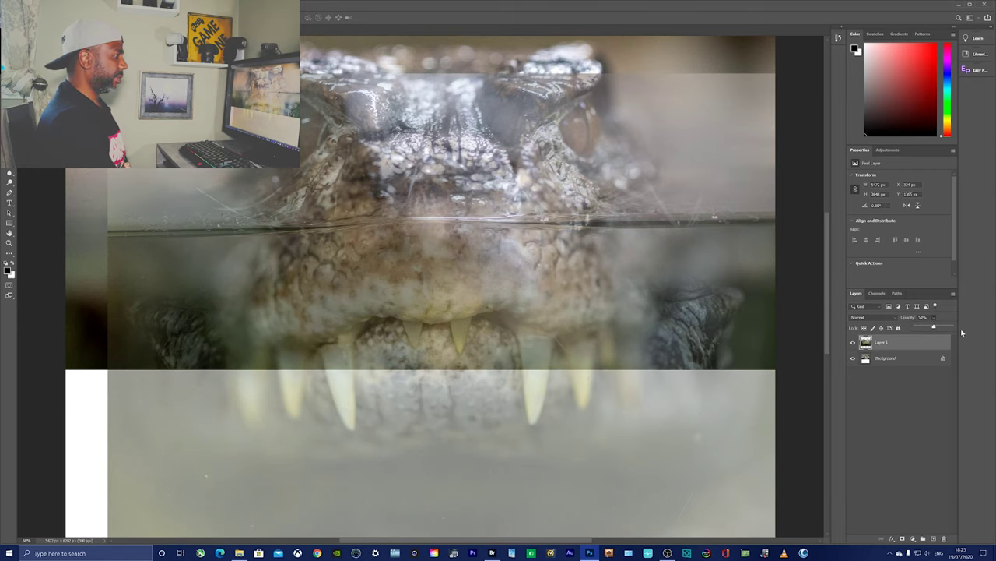
{"action": "mouse_move", "coordinate": [946, 328]}
{"action": "left_mouse_down"}
{"action": "mouse_move", "coordinate": [959, 327]}
{"action": "mouse_move", "coordinate": [907, 330]}
{"action": "mouse_move", "coordinate": [950, 331]}
{"action": "left_mouse_up"}
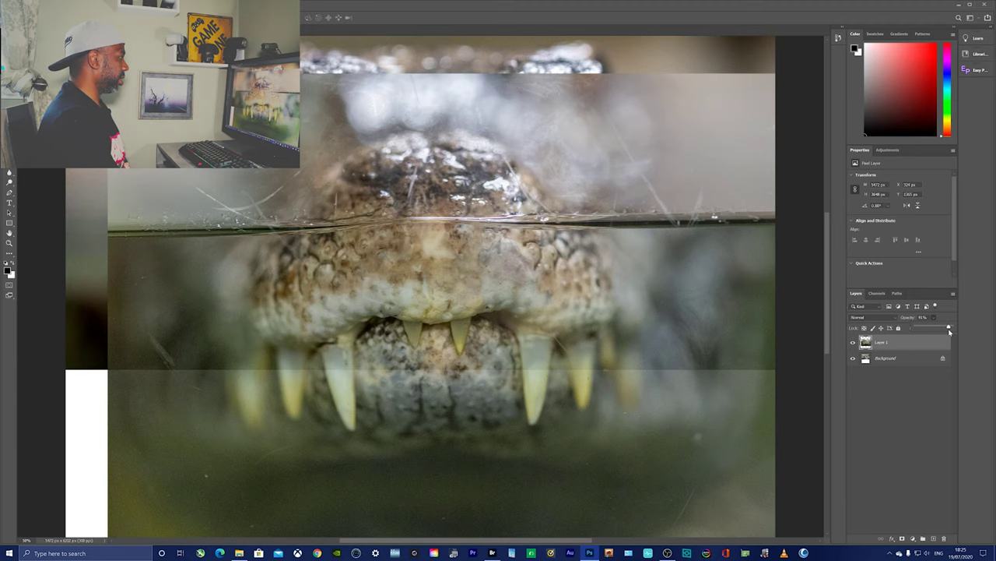
{"action": "left_click_drag", "start_coordinate": [950, 331], "coordinate": [899, 331]}
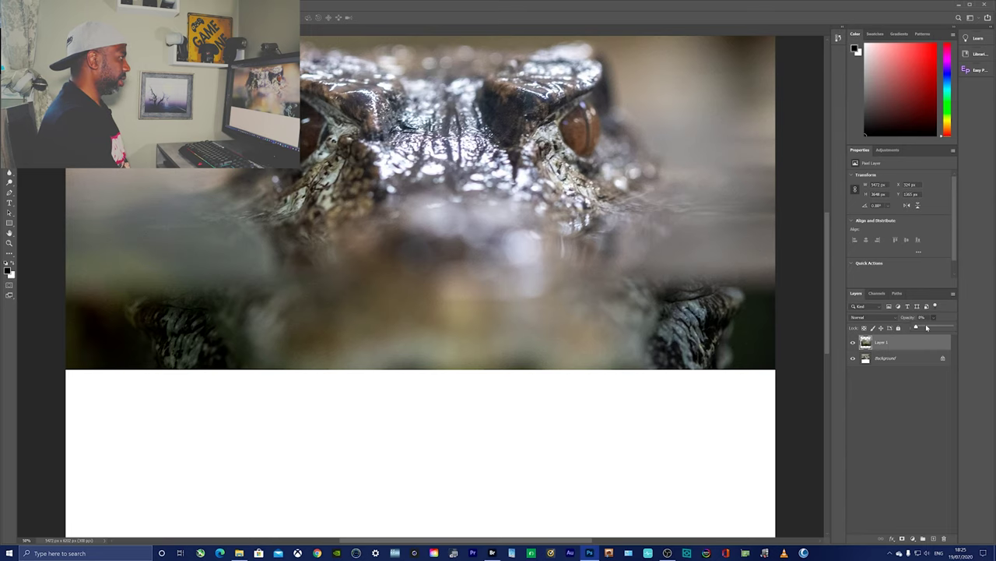
{"action": "left_click_drag", "start_coordinate": [949, 329], "coordinate": [953, 328]}
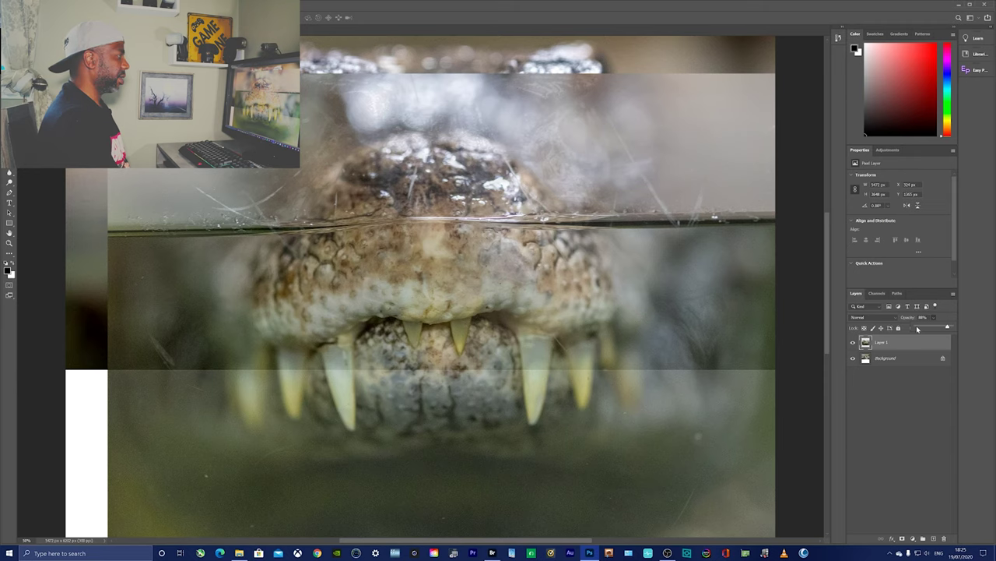
{"action": "left_click_drag", "start_coordinate": [525, 283], "coordinate": [520, 288]}
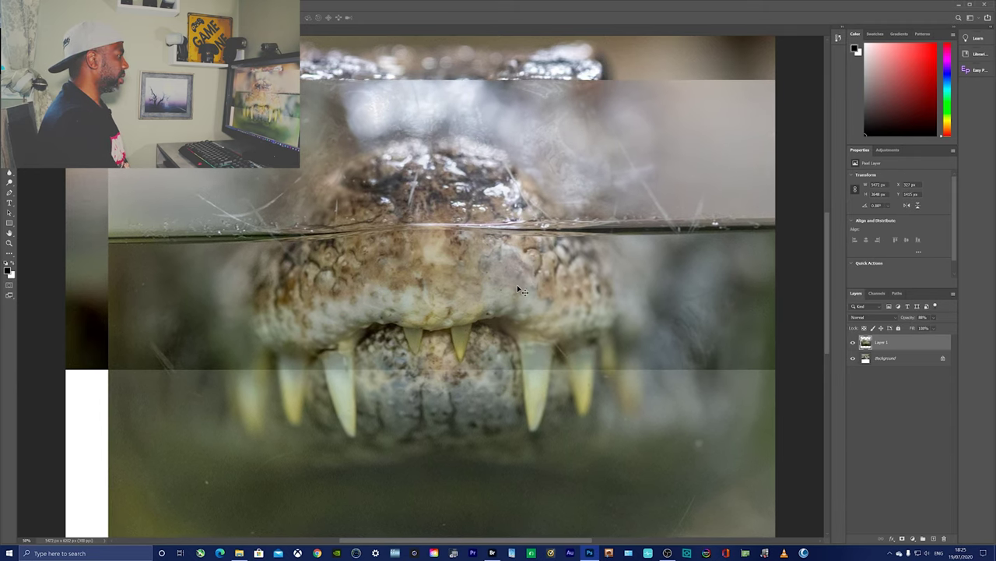
{"action": "left_click", "coordinate": [936, 319]}
{"action": "left_click_drag", "start_coordinate": [946, 327], "coordinate": [964, 329]}
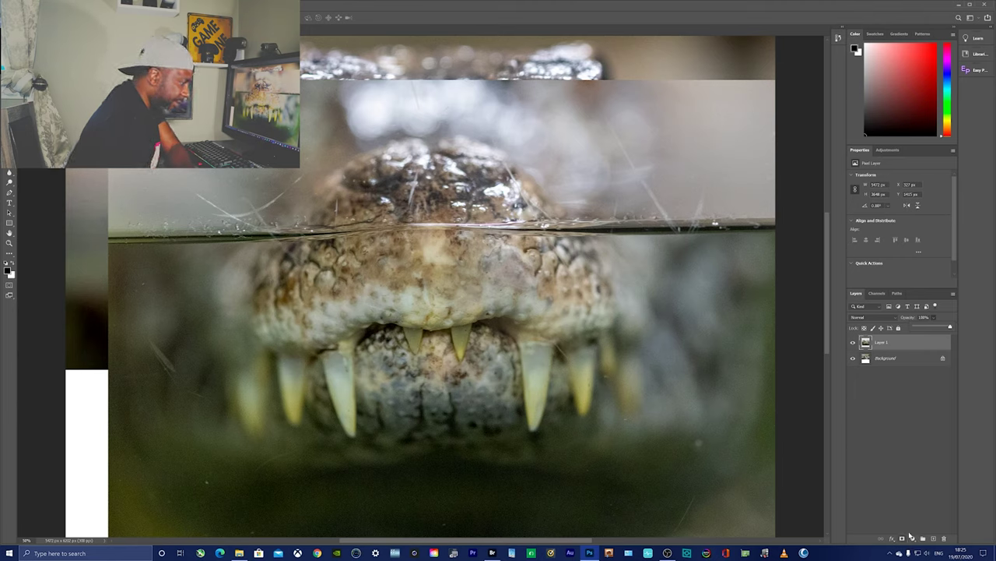
Add a layer mask to Layer 1 and paint black over the eyes, head and snout above the waterline
{"action": "left_click", "coordinate": [902, 539]}
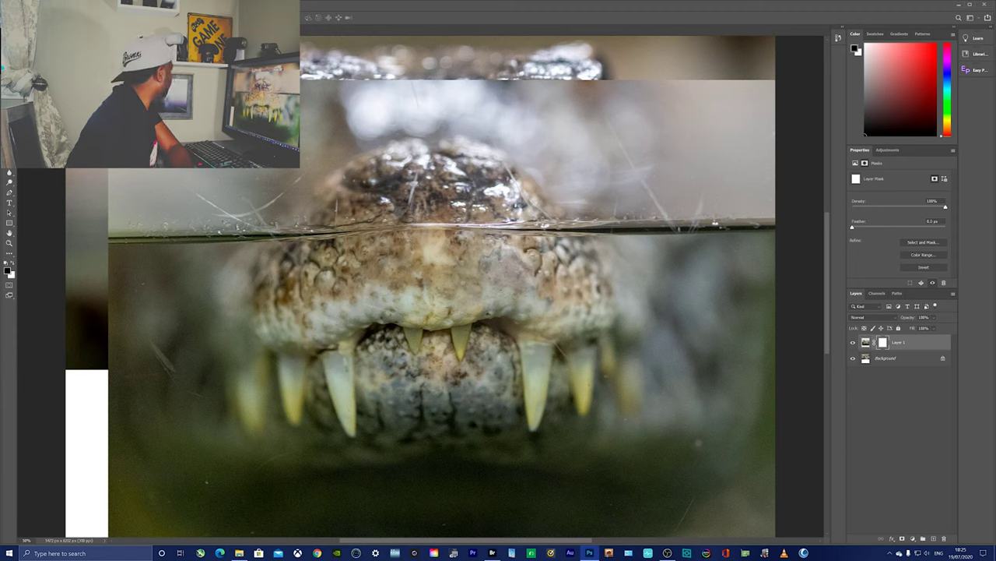
{"action": "key", "text": "b"}
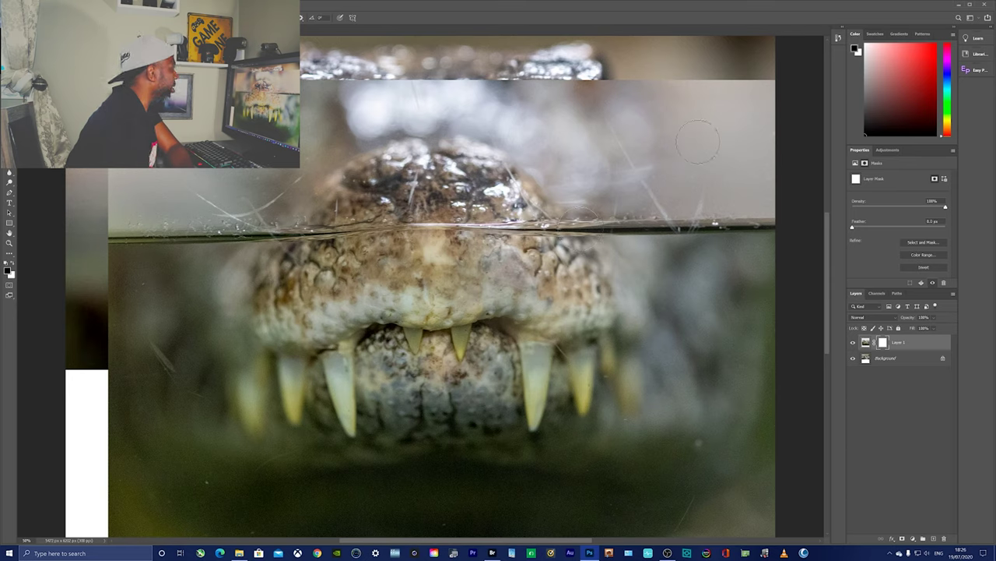
{"action": "mouse_move", "coordinate": [475, 85]}
{"action": "left_mouse_down"}
{"action": "mouse_move", "coordinate": [312, 101]}
{"action": "mouse_move", "coordinate": [327, 133]}
{"action": "mouse_move", "coordinate": [249, 172]}
{"action": "mouse_move", "coordinate": [288, 187]}
{"action": "mouse_move", "coordinate": [327, 152]}
{"action": "left_mouse_up"}
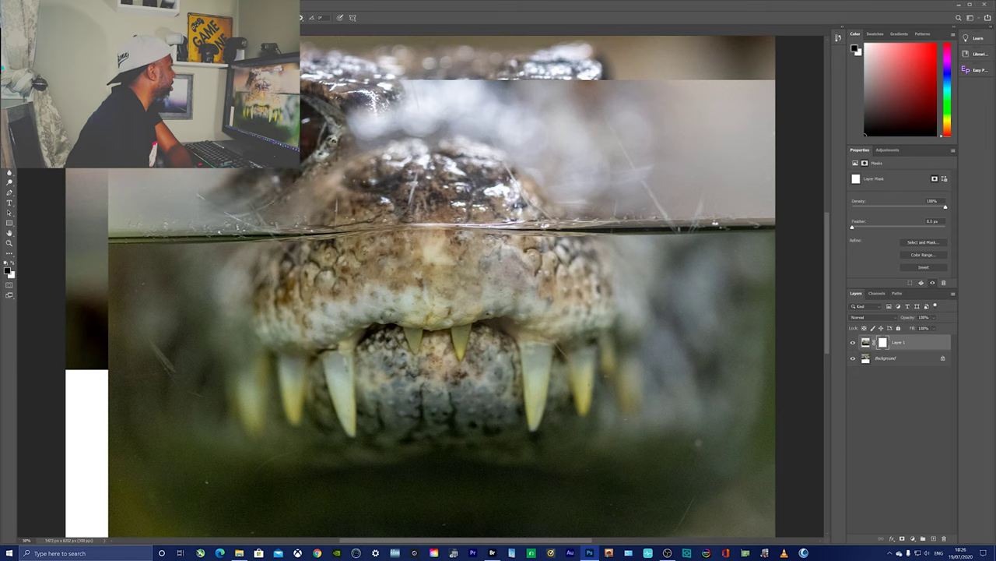
{"action": "mouse_move", "coordinate": [146, 201]}
{"action": "left_mouse_down"}
{"action": "mouse_move", "coordinate": [152, 183]}
{"action": "mouse_move", "coordinate": [203, 218]}
{"action": "mouse_move", "coordinate": [572, 67]}
{"action": "mouse_move", "coordinate": [700, 92]}
{"action": "left_mouse_up"}
{"action": "mouse_move", "coordinate": [556, 97]}
{"action": "left_mouse_down"}
{"action": "mouse_move", "coordinate": [612, 160]}
{"action": "mouse_move", "coordinate": [767, 98]}
{"action": "mouse_move", "coordinate": [655, 167]}
{"action": "mouse_move", "coordinate": [736, 195]}
{"action": "mouse_move", "coordinate": [751, 175]}
{"action": "mouse_move", "coordinate": [767, 208]}
{"action": "mouse_move", "coordinate": [773, 162]}
{"action": "left_mouse_up"}
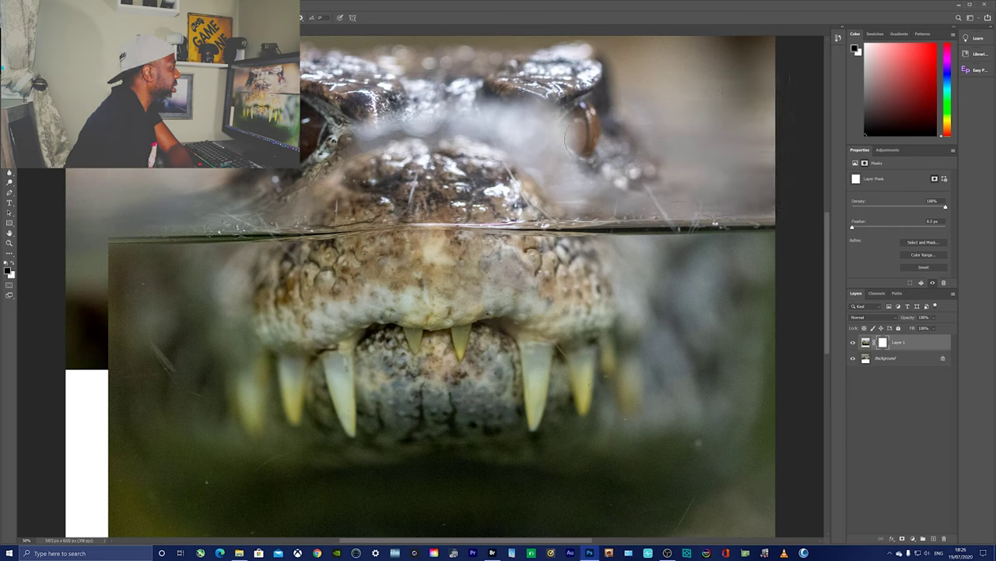
{"action": "left_click_drag", "start_coordinate": [576, 141], "coordinate": [358, 109]}
{"action": "mouse_move", "coordinate": [428, 116]}
{"action": "left_mouse_down"}
{"action": "mouse_move", "coordinate": [350, 140]}
{"action": "mouse_move", "coordinate": [304, 186]}
{"action": "mouse_move", "coordinate": [198, 226]}
{"action": "left_mouse_up"}
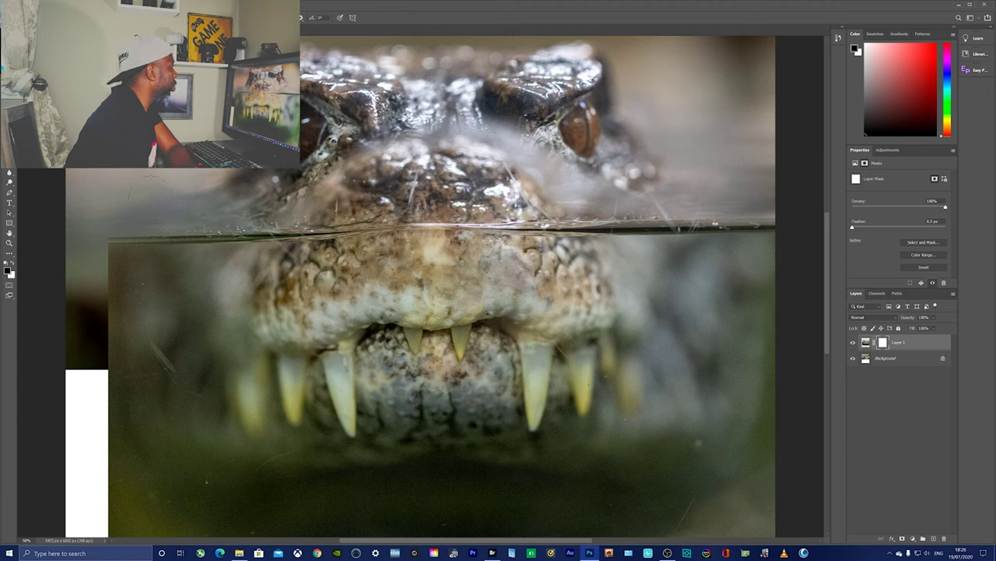
{"action": "mouse_move", "coordinate": [436, 117]}
{"action": "left_mouse_down"}
{"action": "mouse_move", "coordinate": [498, 126]}
{"action": "mouse_move", "coordinate": [560, 164]}
{"action": "mouse_move", "coordinate": [622, 183]}
{"action": "mouse_move", "coordinate": [599, 204]}
{"action": "mouse_move", "coordinate": [487, 128]}
{"action": "left_mouse_up"}
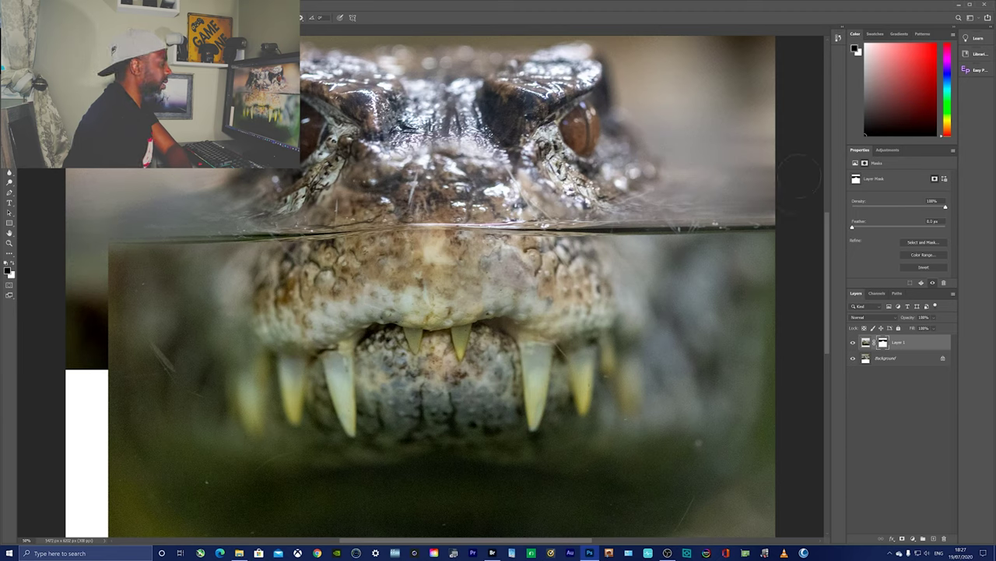
{"action": "right_click", "coordinate": [744, 136]}
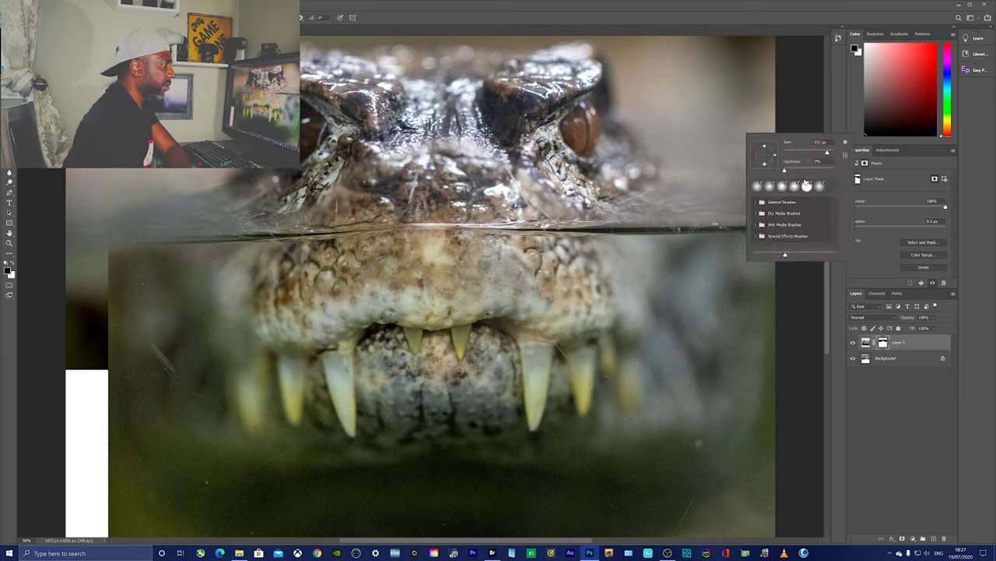
{"action": "key", "text": "Return"}
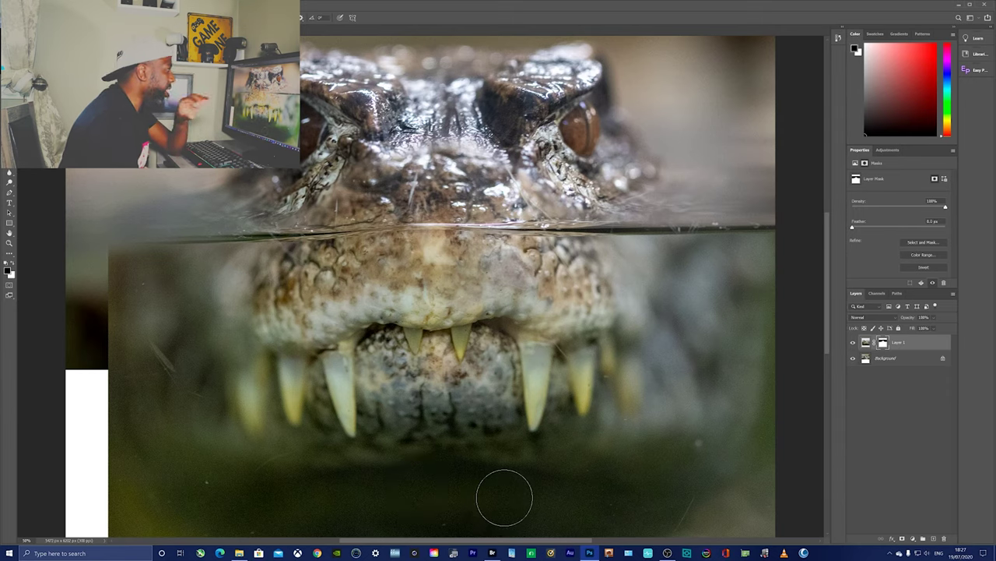
Look at the IMG_8811 shot in Bridge, then go back to the Photoshop composite
{"action": "left_click", "coordinate": [492, 553]}
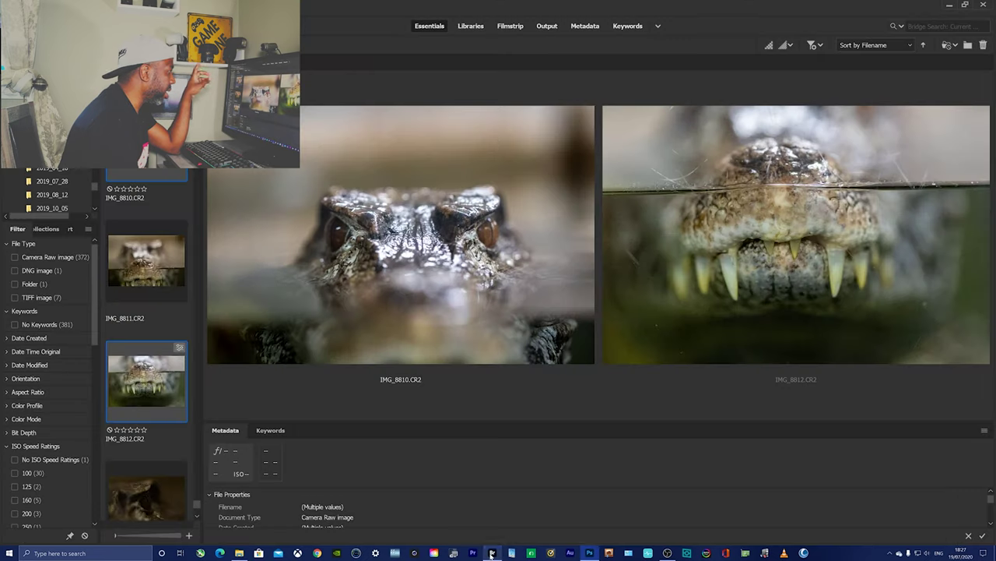
{"action": "left_click", "coordinate": [136, 270]}
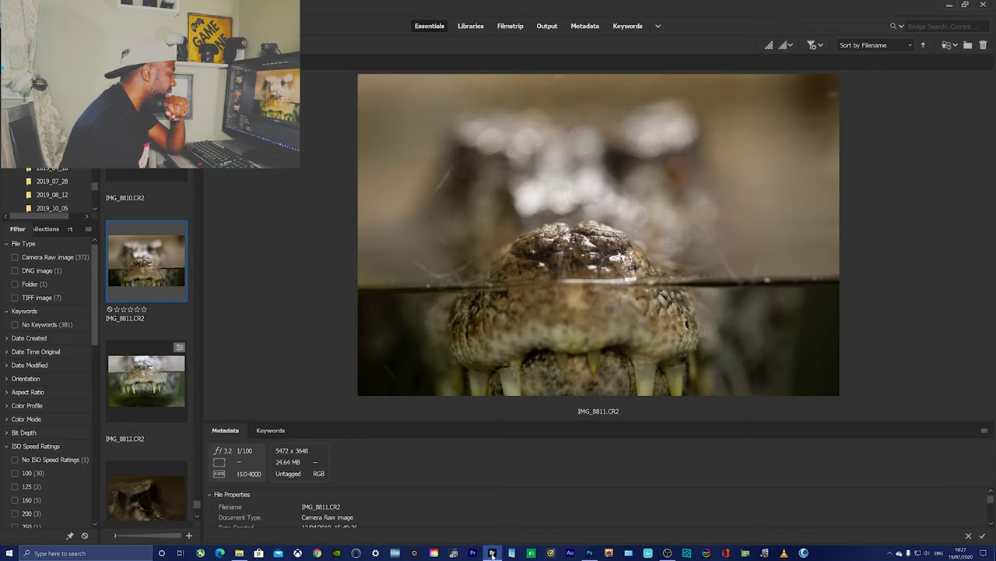
{"action": "mouse_move", "coordinate": [660, 555]}
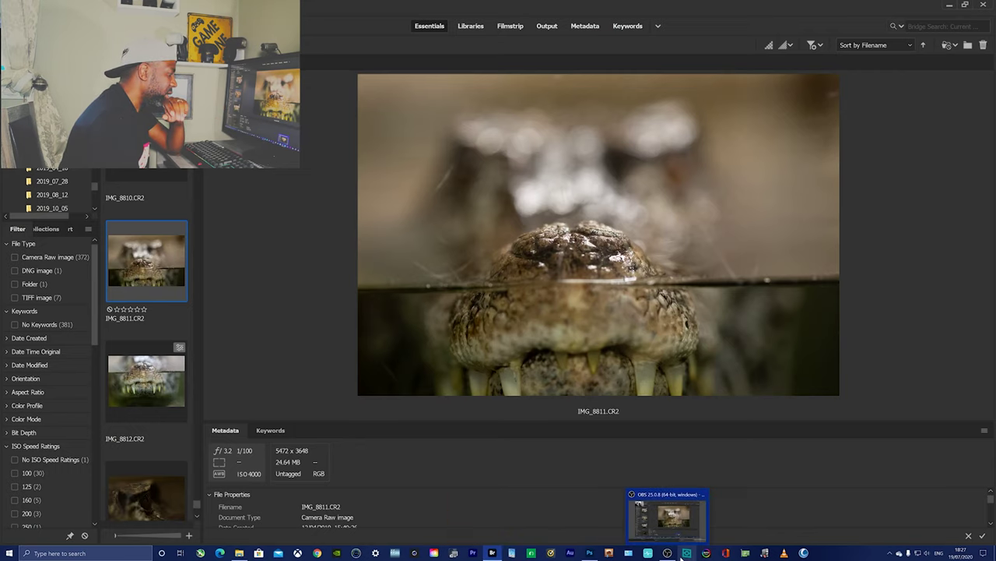
{"action": "left_click", "coordinate": [589, 553]}
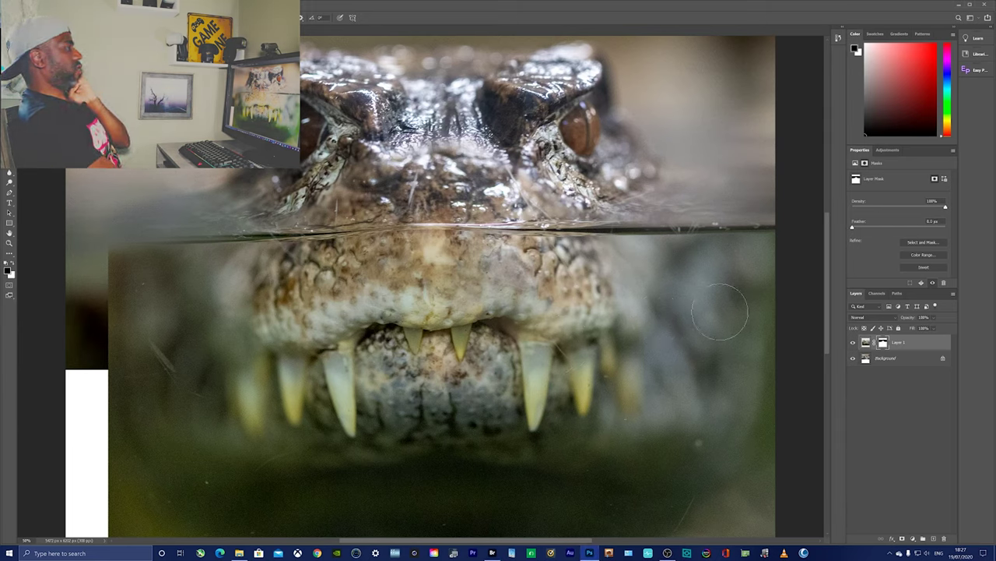
Flatten the masked composite into a single Background layer
{"action": "scroll", "coordinate": [657, 338], "scroll_direction": "up", "scroll_amount": 2}
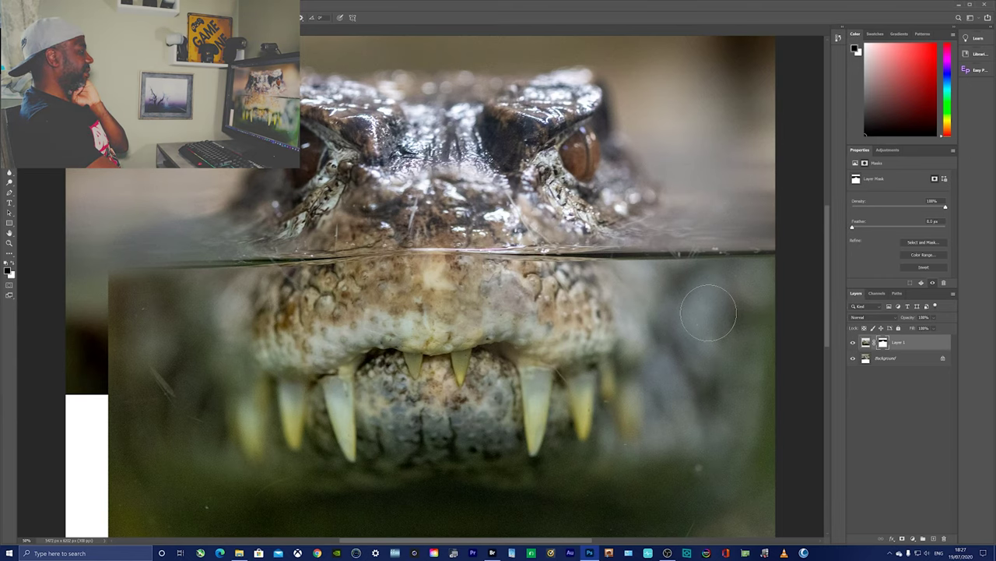
{"action": "scroll", "coordinate": [708, 312], "scroll_direction": "up", "scroll_amount": 2}
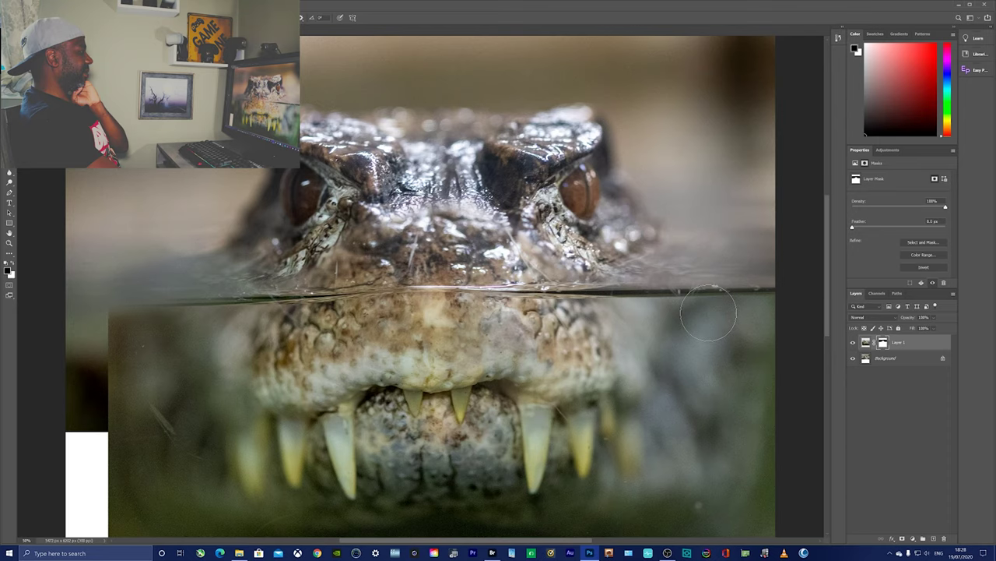
{"action": "scroll", "coordinate": [709, 312], "scroll_direction": "up", "scroll_amount": 1}
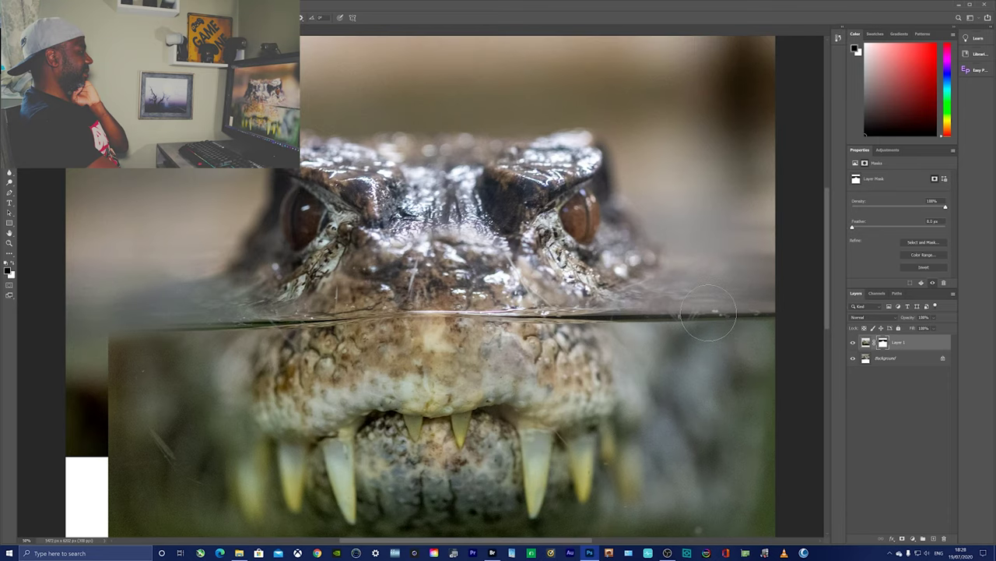
{"action": "scroll", "coordinate": [218, 289], "scroll_direction": "up", "scroll_amount": 2}
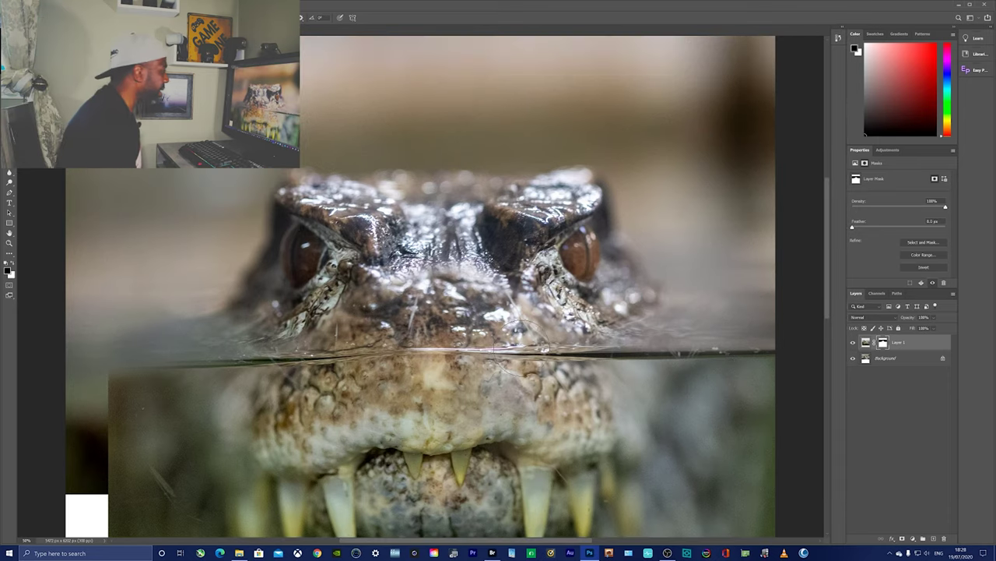
{"action": "scroll", "coordinate": [37, 202], "scroll_direction": "down", "scroll_amount": 3}
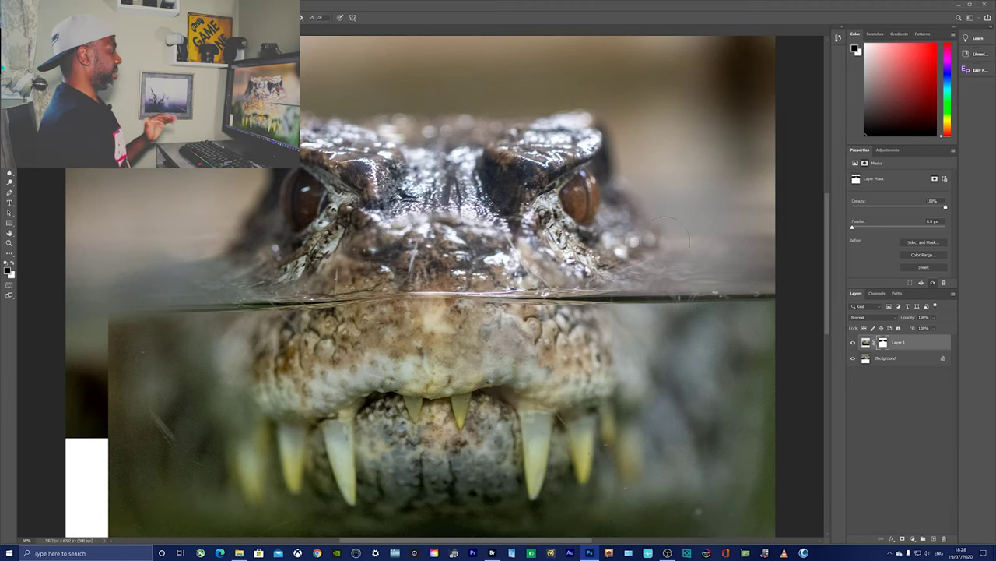
{"action": "right_click", "coordinate": [911, 346]}
{"action": "left_click", "coordinate": [919, 256]}
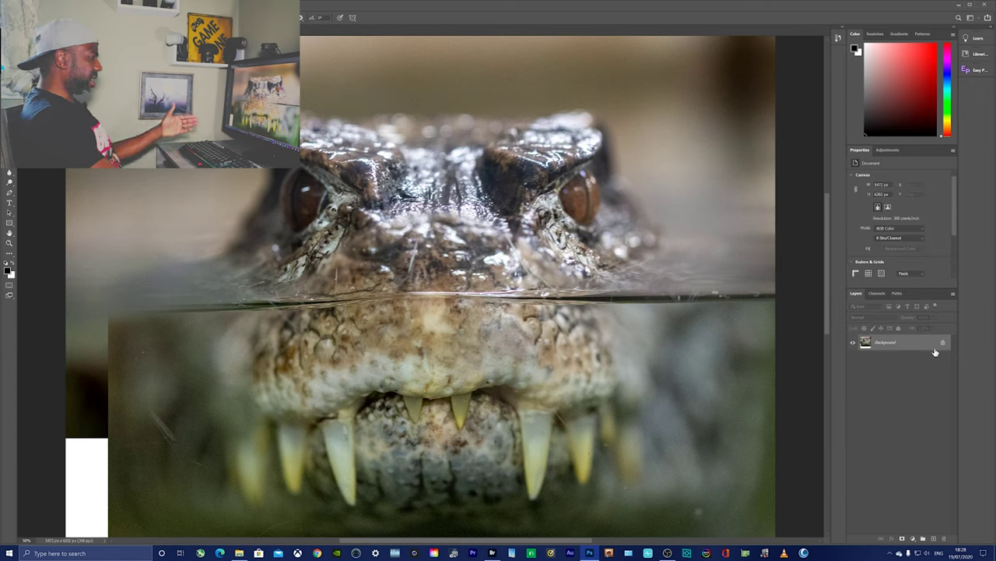
Pick the Crop tool and zoom out to see the whole canvas
{"action": "scroll", "coordinate": [805, 352], "scroll_direction": "down", "scroll_amount": 1}
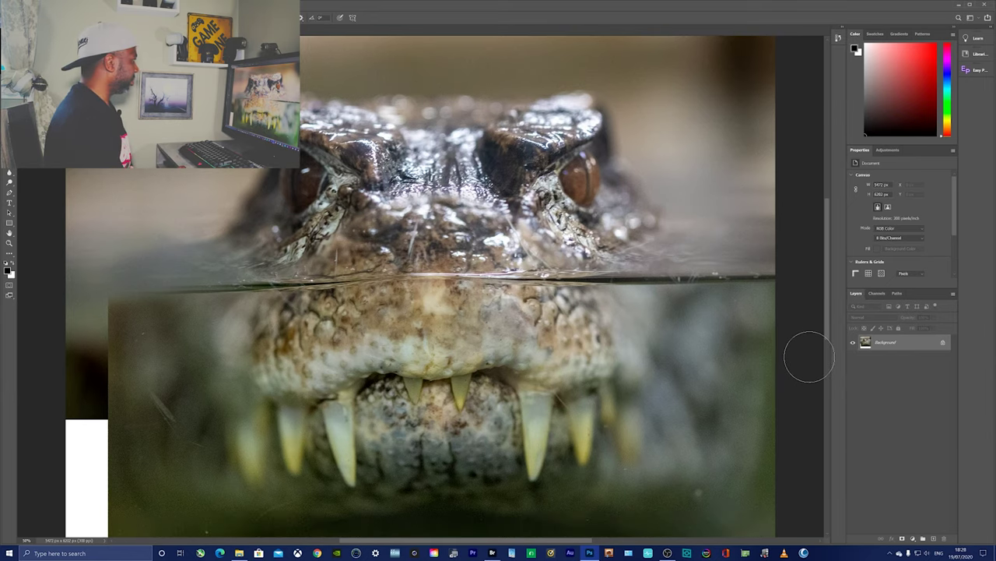
{"action": "scroll", "coordinate": [809, 357], "scroll_direction": "up", "scroll_amount": 2}
{"action": "key", "text": "c"}
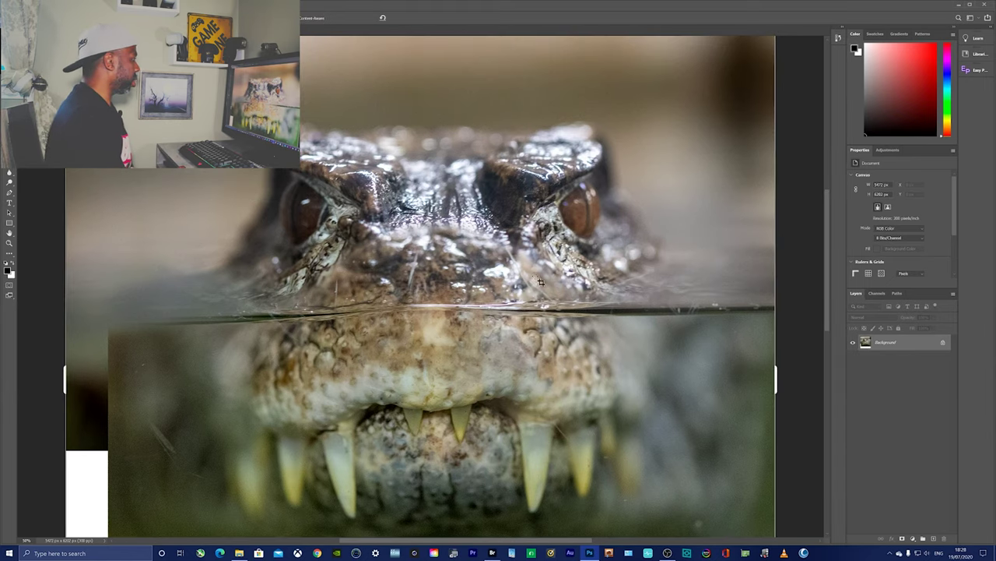
{"action": "scroll", "coordinate": [594, 281], "scroll_direction": "down", "scroll_amount": 6}
{"action": "scroll", "coordinate": [594, 281], "scroll_direction": "down", "scroll_amount": 8}
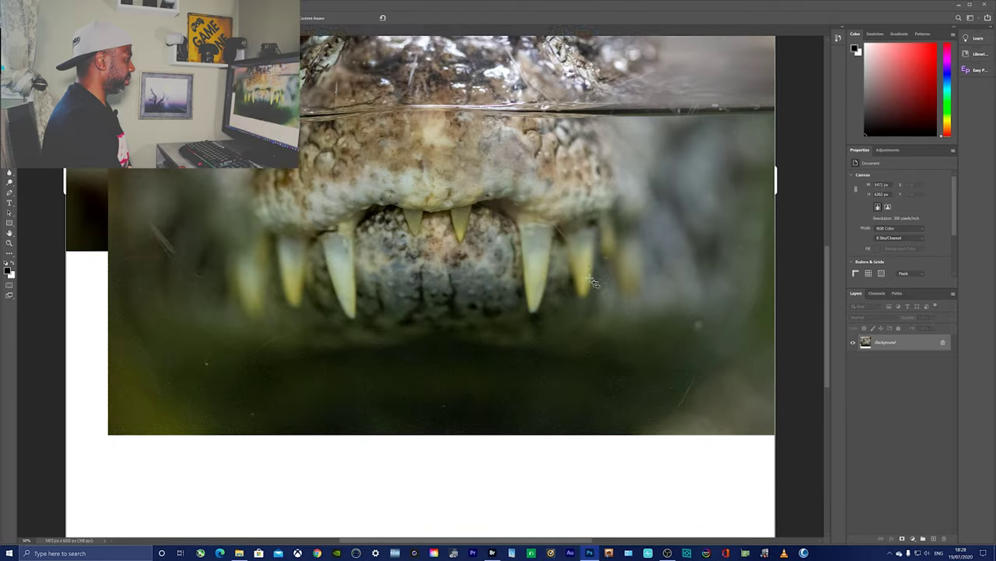
{"action": "scroll", "coordinate": [595, 282], "scroll_direction": "up", "scroll_amount": 10}
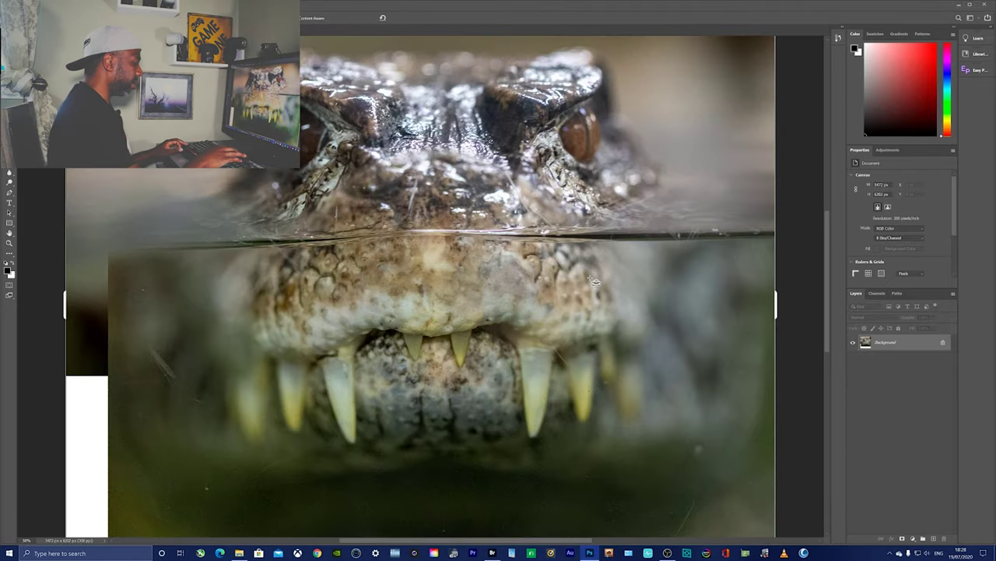
{"action": "key", "text": "ctrl+minus"}
{"action": "key", "text": "ctrl+minus"}
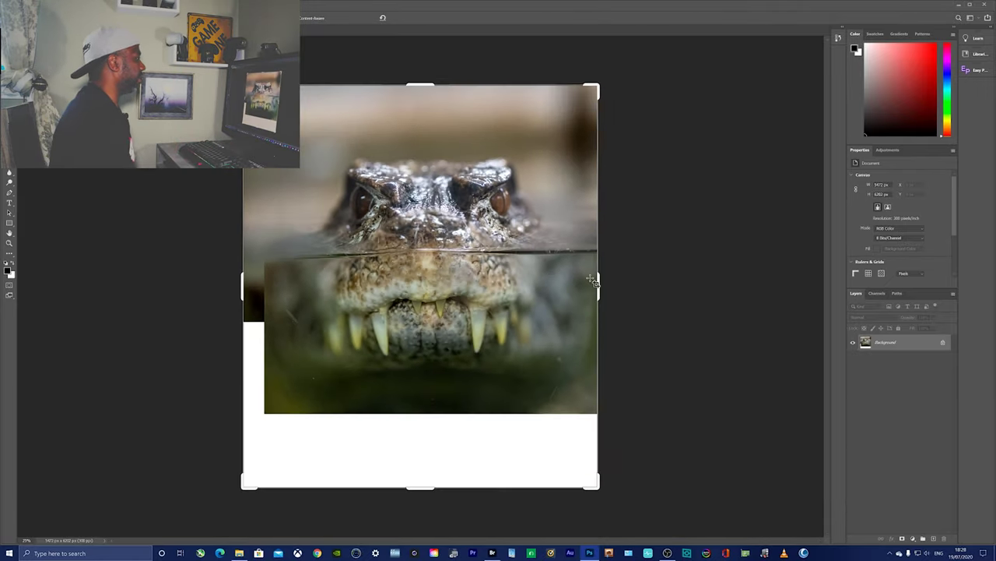
Straighten the photo along the crocodile's waterline with a 1:1 crop and apply it
{"action": "right_click", "coordinate": [521, 275]}
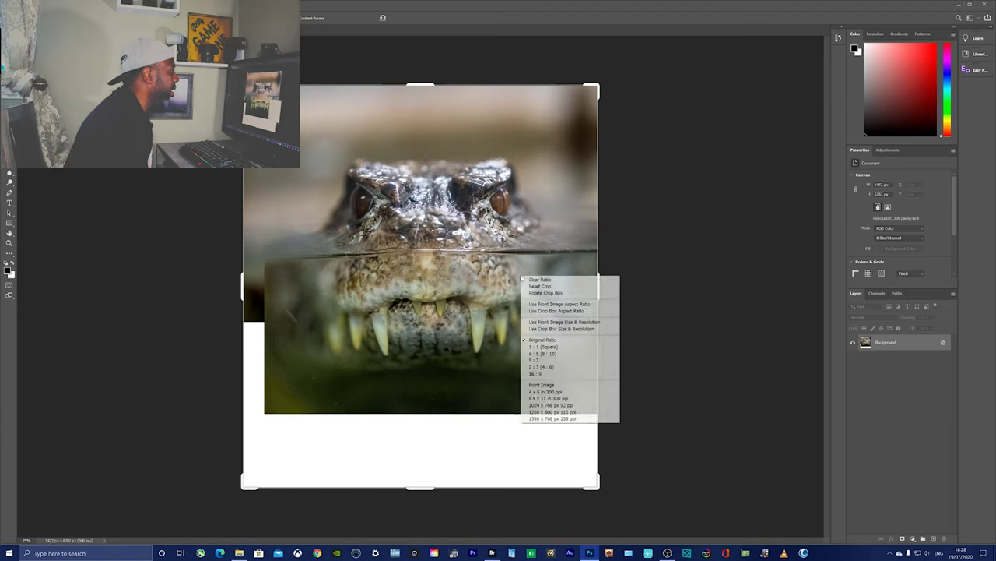
{"action": "left_click", "coordinate": [554, 347]}
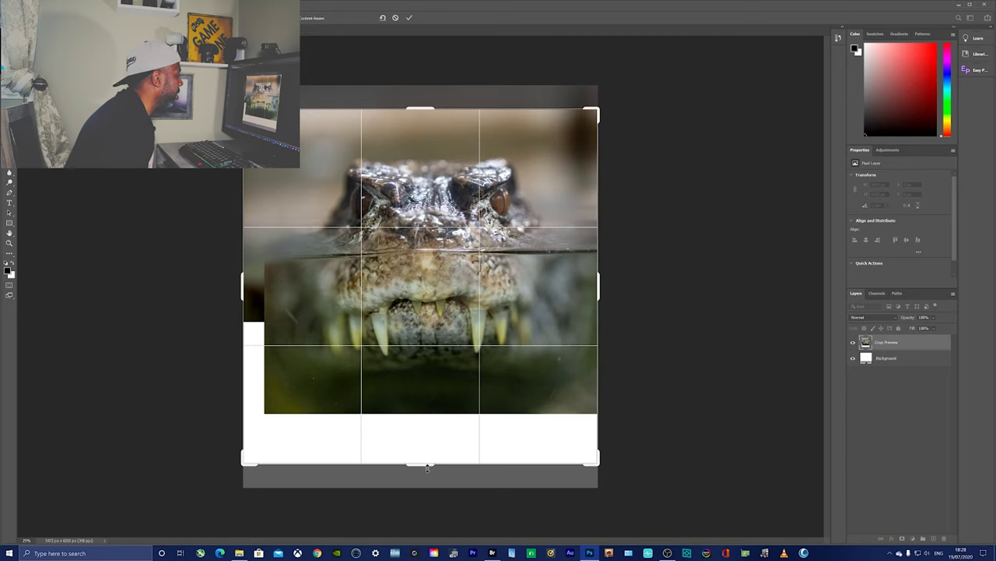
{"action": "left_click_drag", "start_coordinate": [420, 464], "coordinate": [430, 437]}
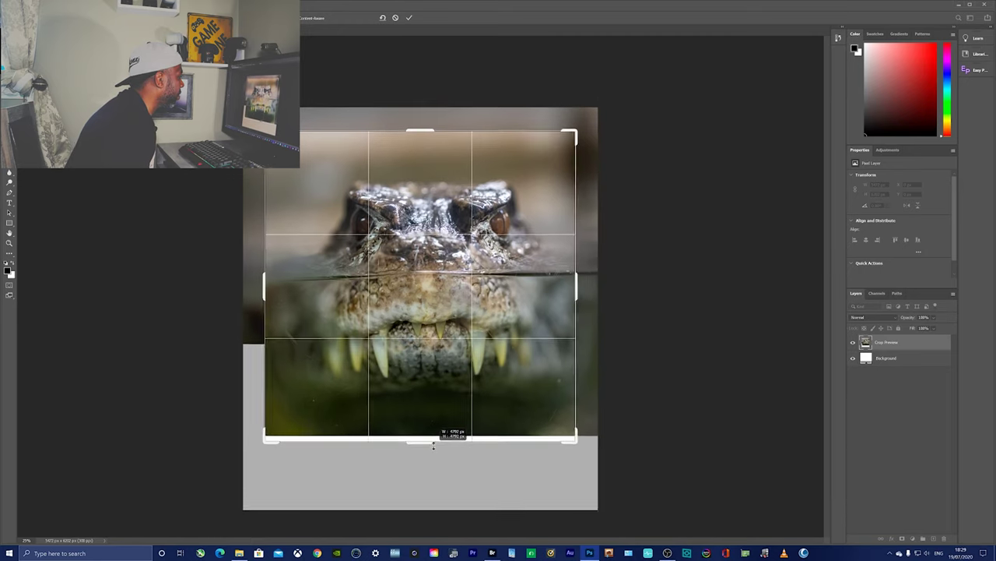
{"action": "left_click_drag", "start_coordinate": [446, 403], "coordinate": [434, 403]}
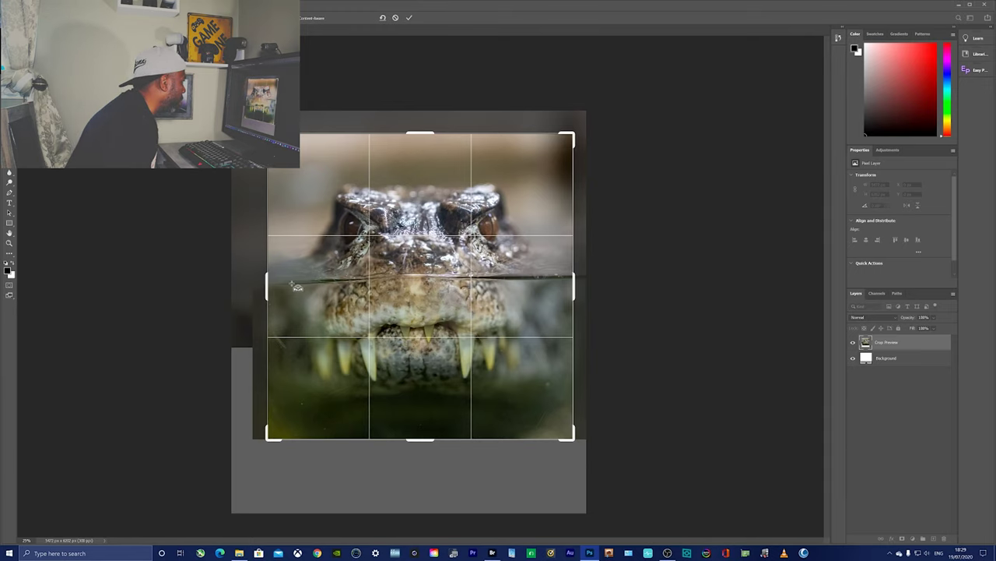
{"action": "left_click_drag", "start_coordinate": [285, 284], "coordinate": [597, 275]}
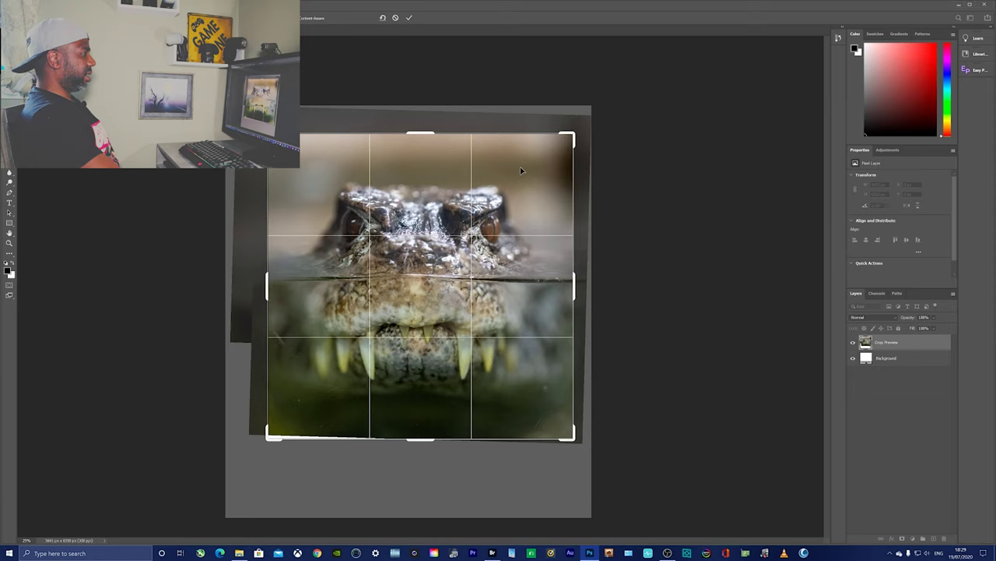
{"action": "key", "text": "Return"}
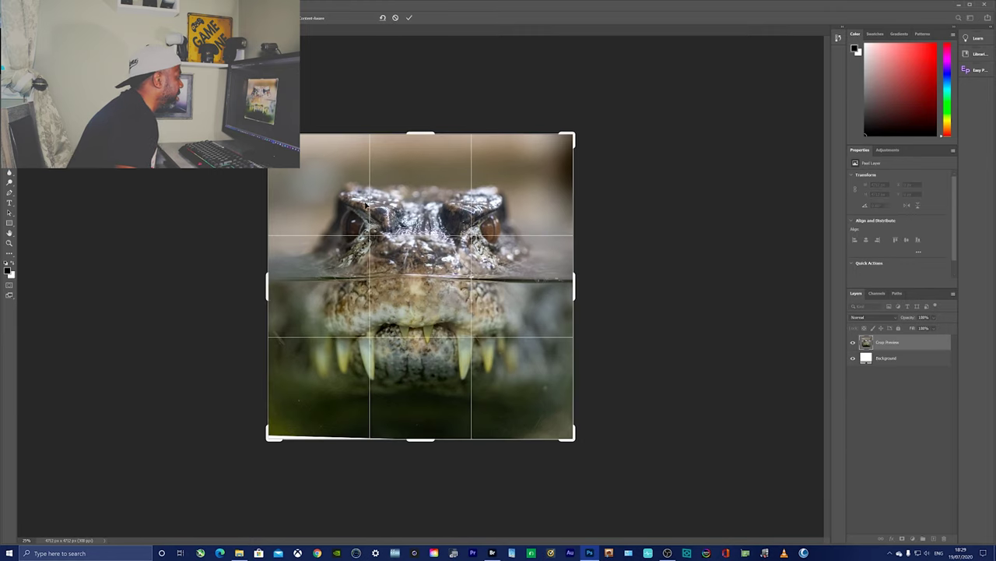
Crop again to a 4608 × 4608 square, removing the white space
{"action": "key", "text": "c"}
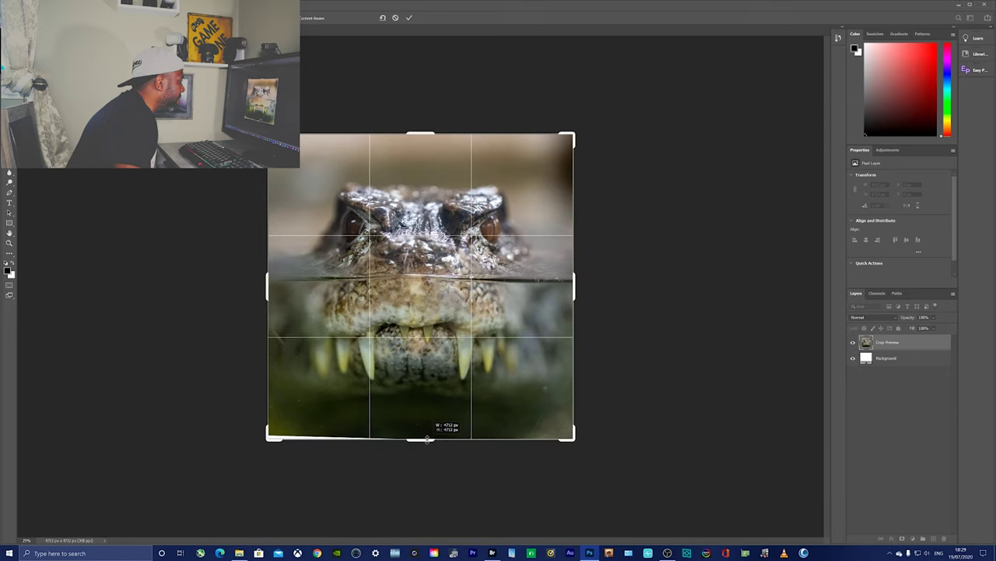
{"action": "left_click_drag", "start_coordinate": [427, 438], "coordinate": [423, 437]}
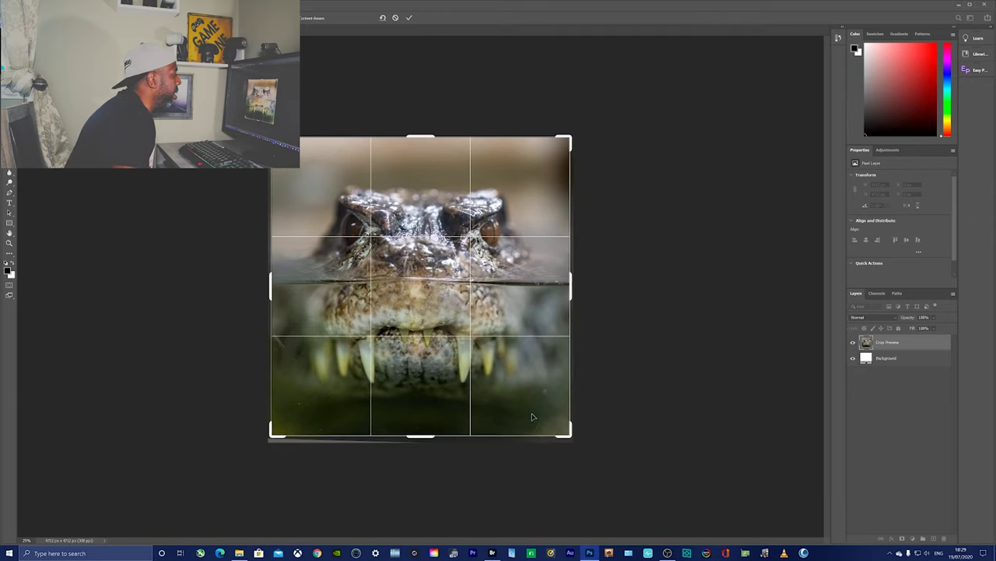
{"action": "key", "text": "Return"}
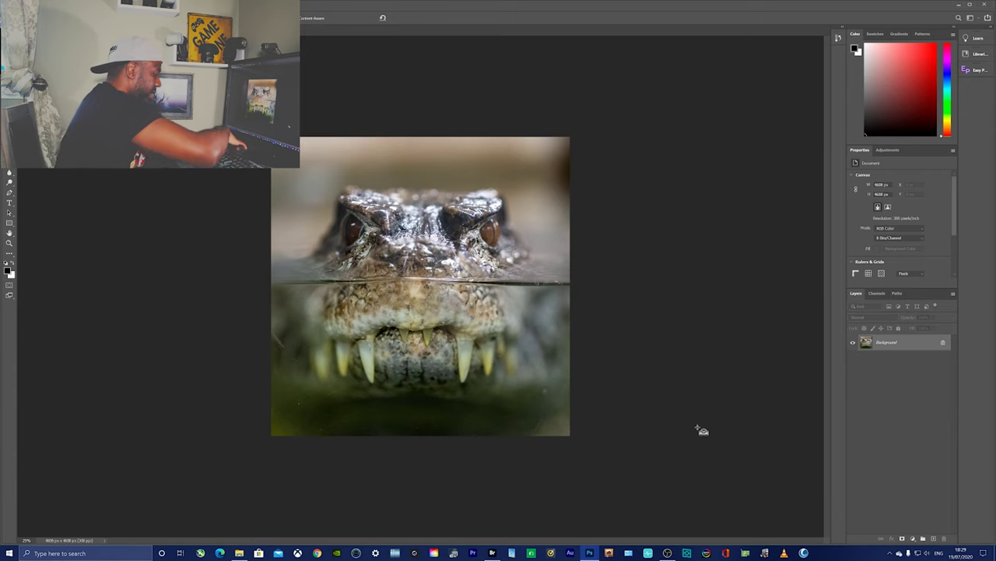
Fit the whole square crocodile image on screen and switch to a different healing brush
{"action": "key", "text": "ctrl+0"}
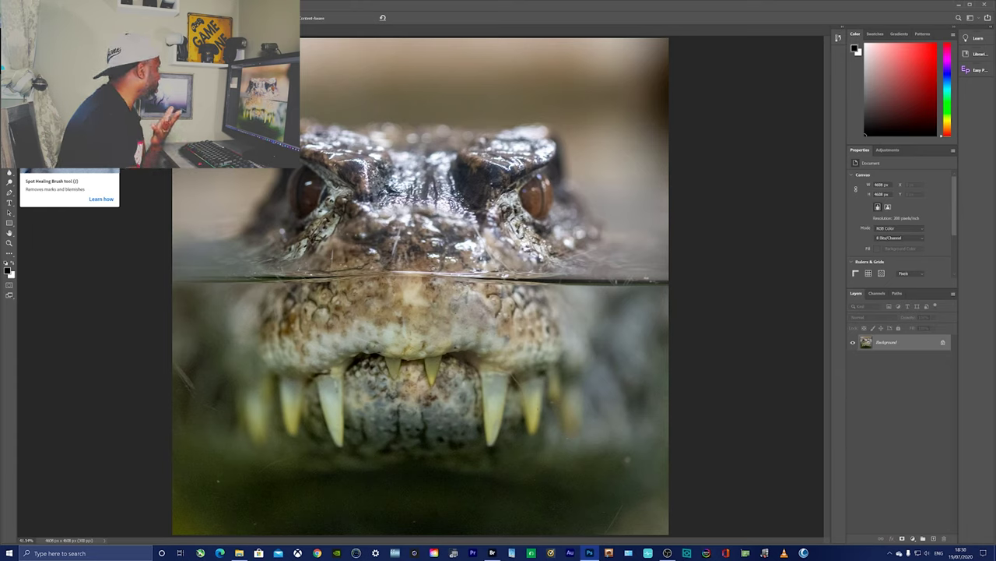
{"action": "key", "text": "h"}
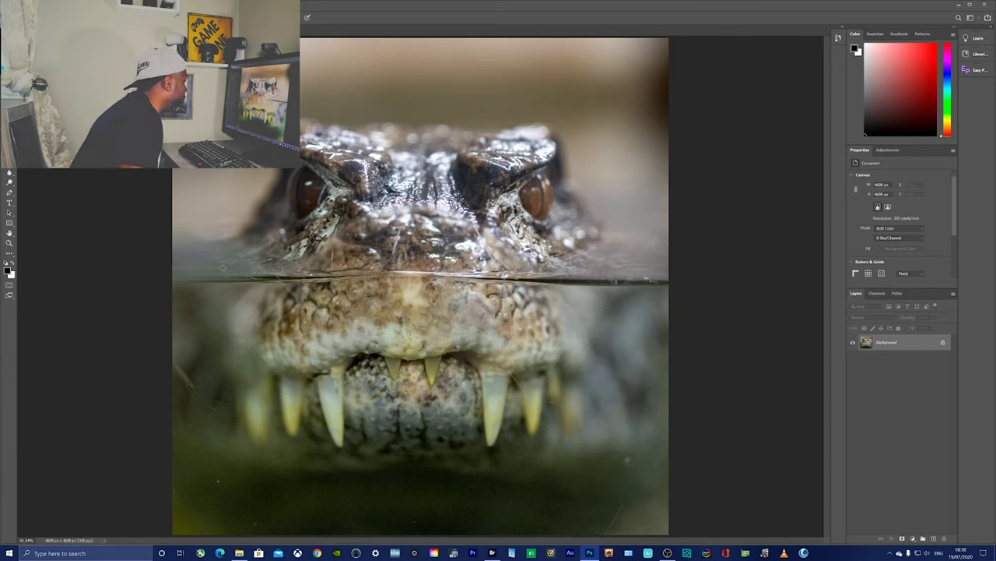
{"action": "right_click", "coordinate": [213, 377]}
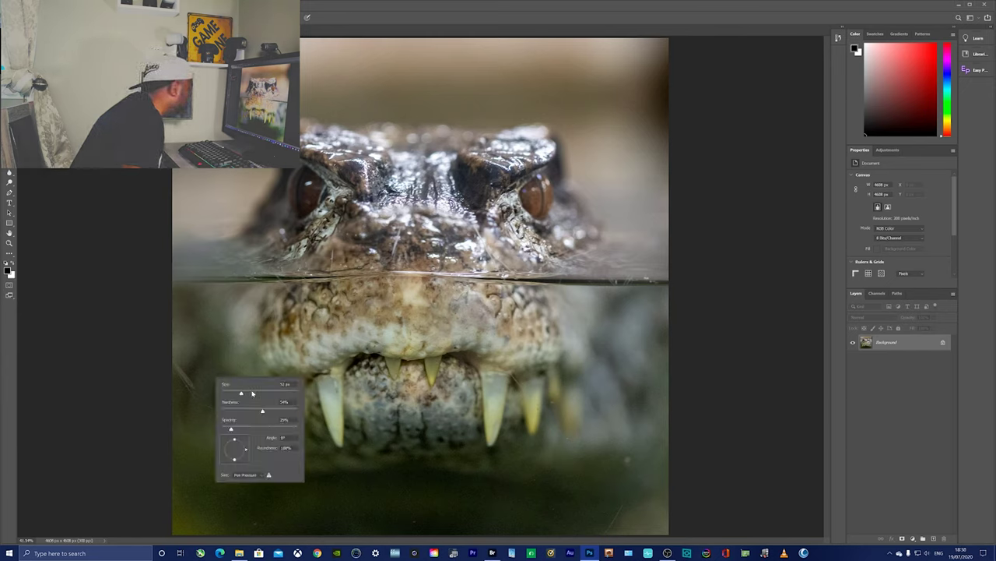
{"action": "key", "text": "Return"}
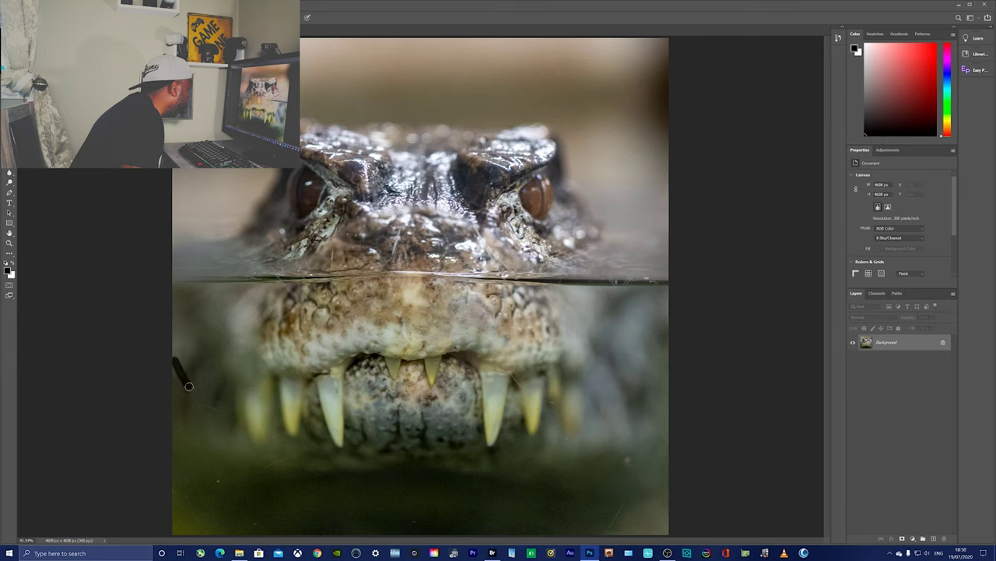
{"action": "key", "text": "ctrl+z"}
{"action": "left_click_drag", "start_coordinate": [219, 412], "coordinate": [221, 414]}
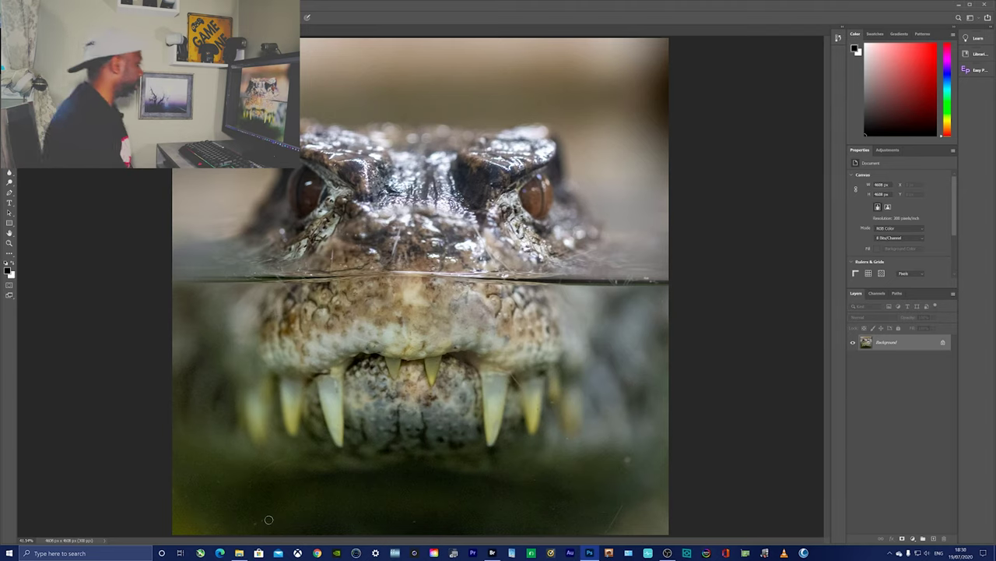
{"action": "left_click_drag", "start_coordinate": [257, 467], "coordinate": [299, 458]}
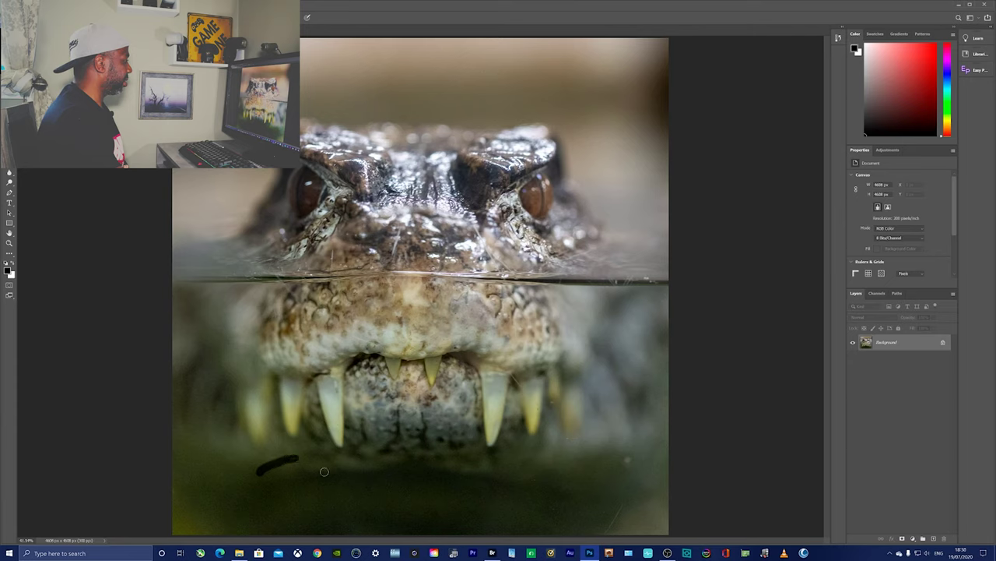
{"action": "key", "text": "ctrl+z"}
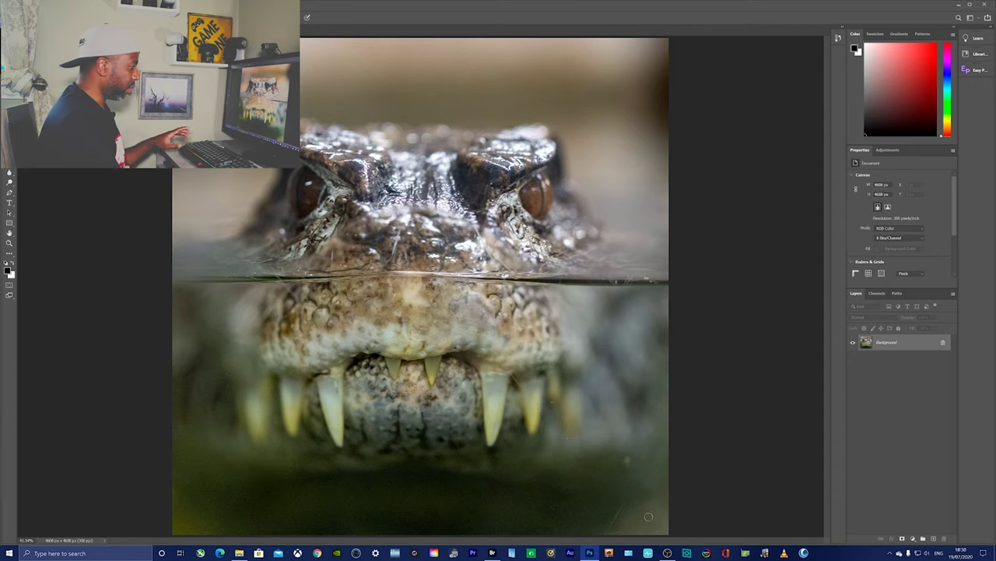
{"action": "right_click", "coordinate": [652, 458]}
{"action": "key", "text": "Escape"}
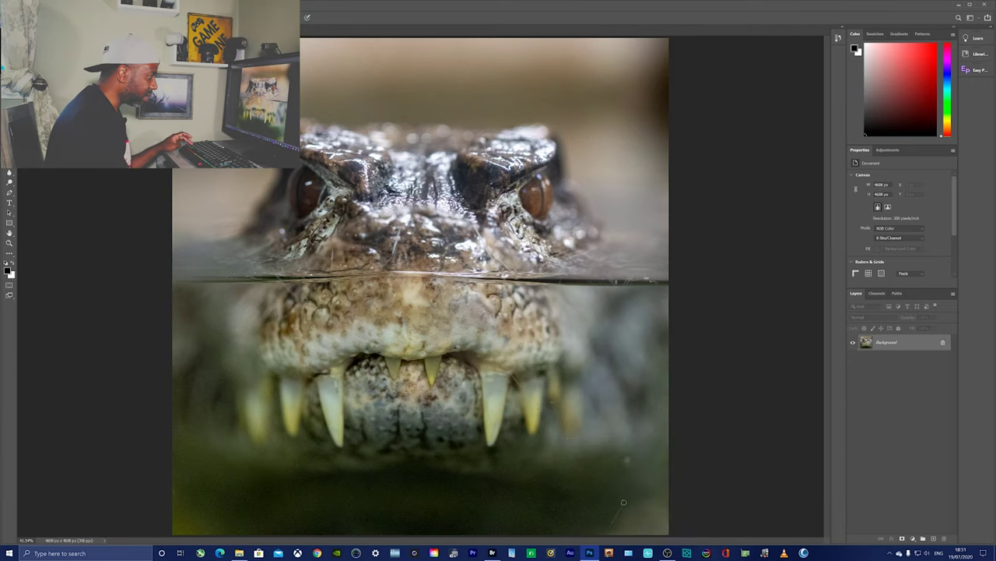
{"action": "right_click", "coordinate": [641, 460]}
{"action": "key", "text": "Escape"}
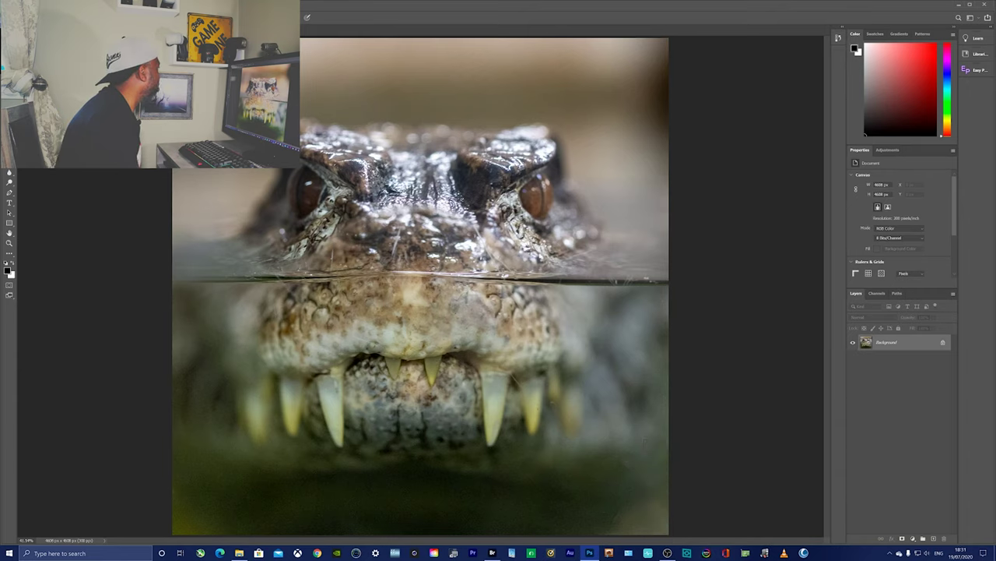
{"action": "key", "text": "j"}
{"action": "right_click", "coordinate": [608, 530]}
{"action": "key", "text": "Escape"}
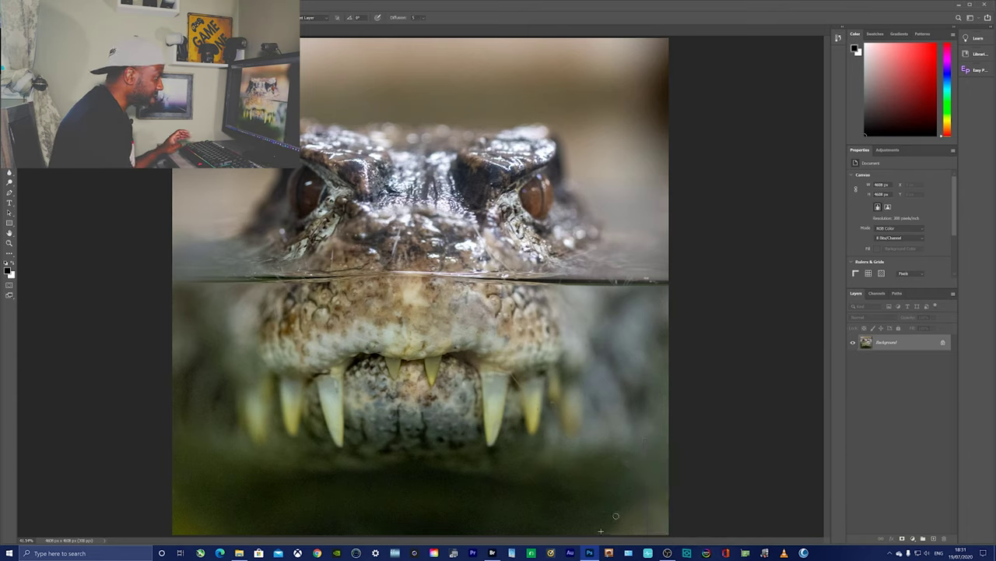
{"action": "right_click", "coordinate": [424, 260]}
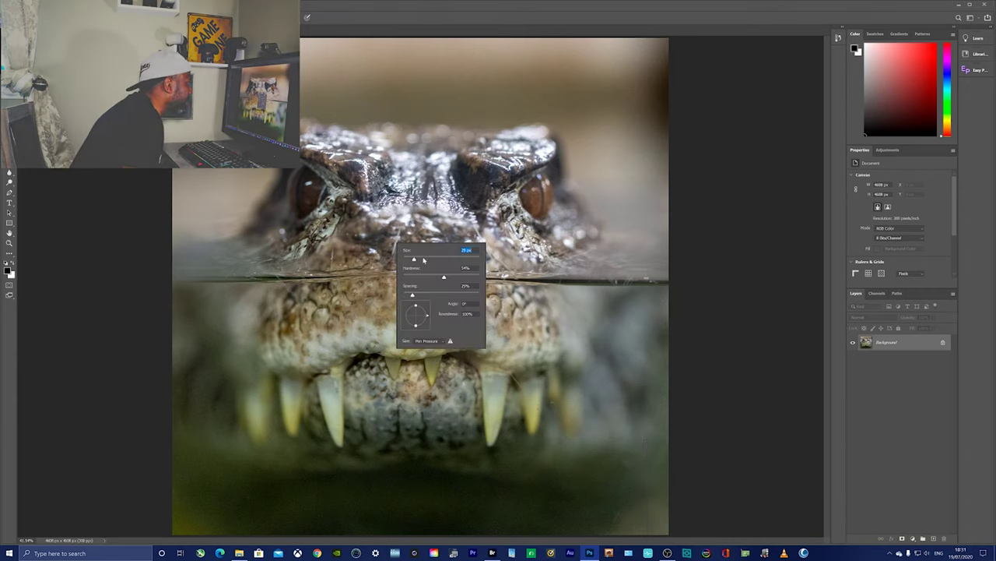
{"action": "left_click", "coordinate": [423, 260]}
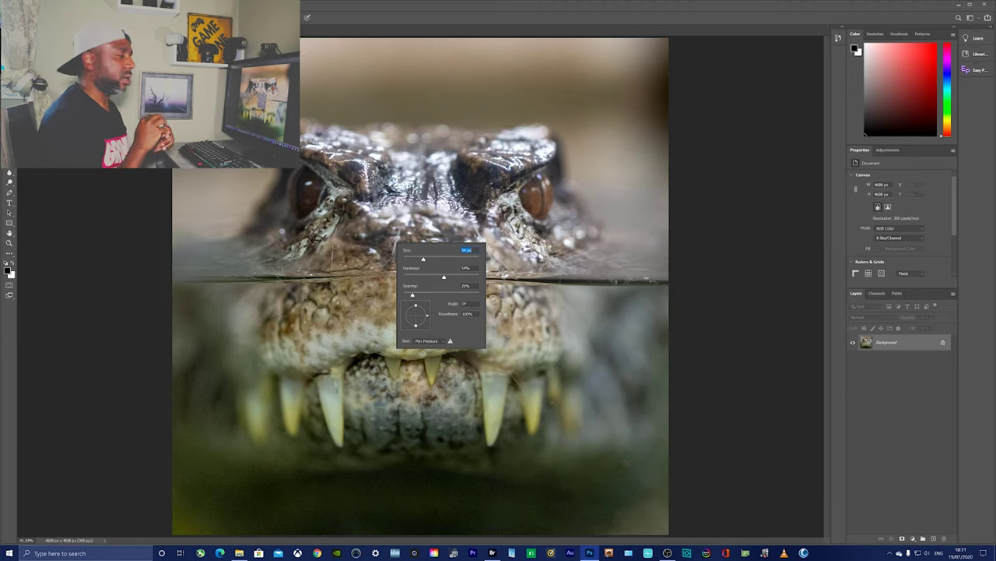
{"action": "key", "text": "Return"}
{"action": "left_click_drag", "start_coordinate": [332, 246], "coordinate": [333, 274]}
{"action": "key", "text": "ctrl+z"}
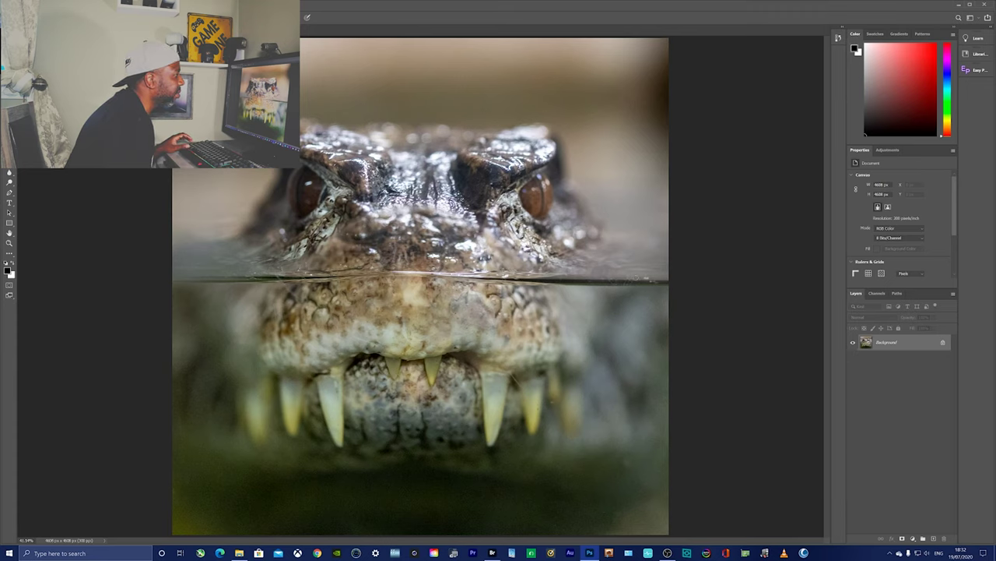
{"action": "right_click", "coordinate": [575, 386]}
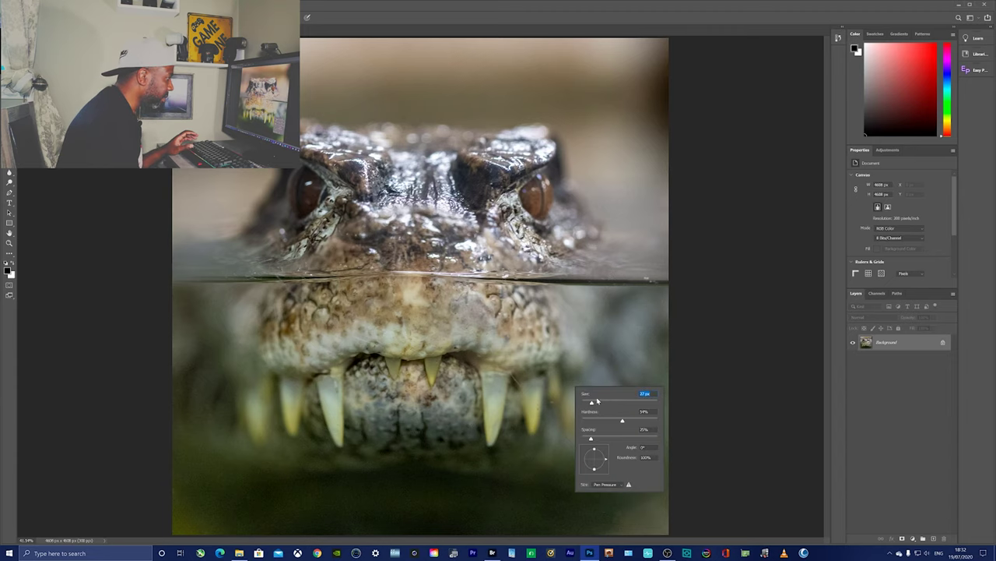
{"action": "key", "text": "Return"}
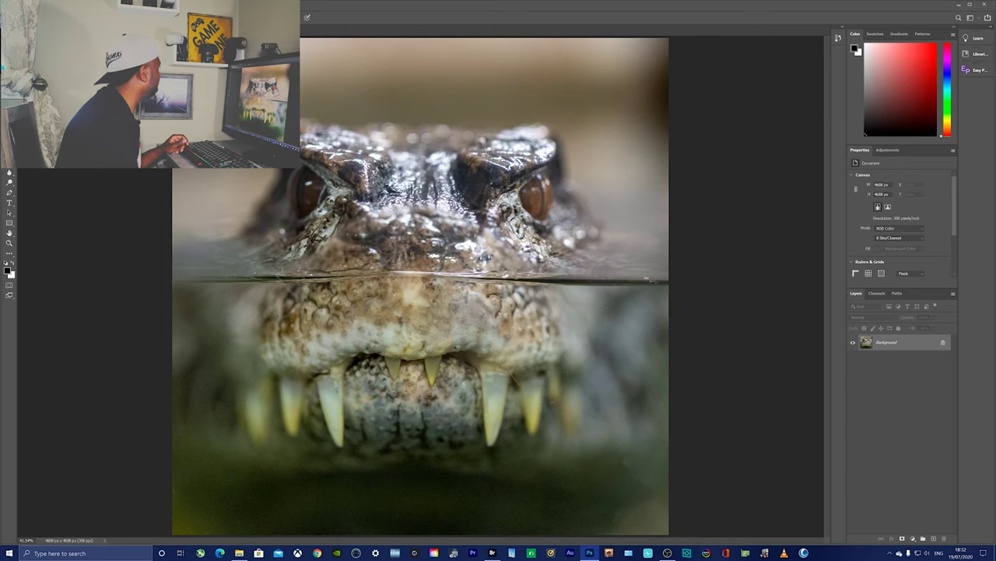
{"action": "right_click", "coordinate": [543, 388]}
{"action": "key", "text": "Return"}
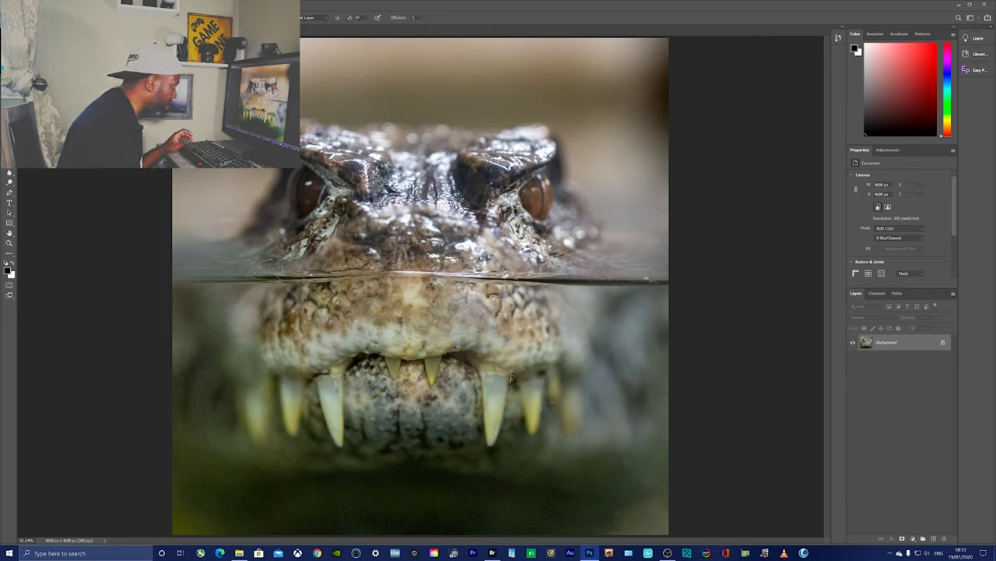
{"action": "right_click", "coordinate": [366, 326]}
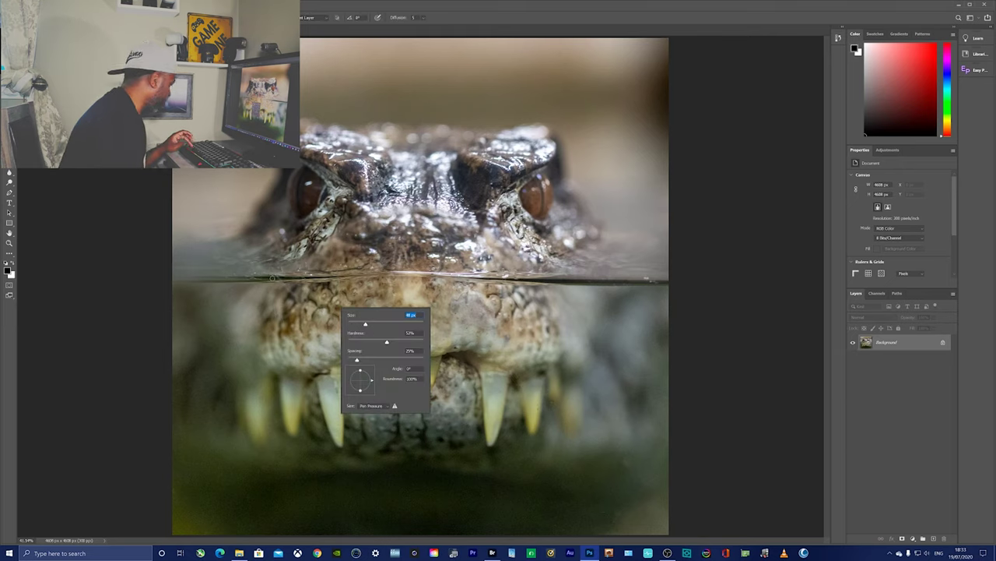
{"action": "key", "text": "Return"}
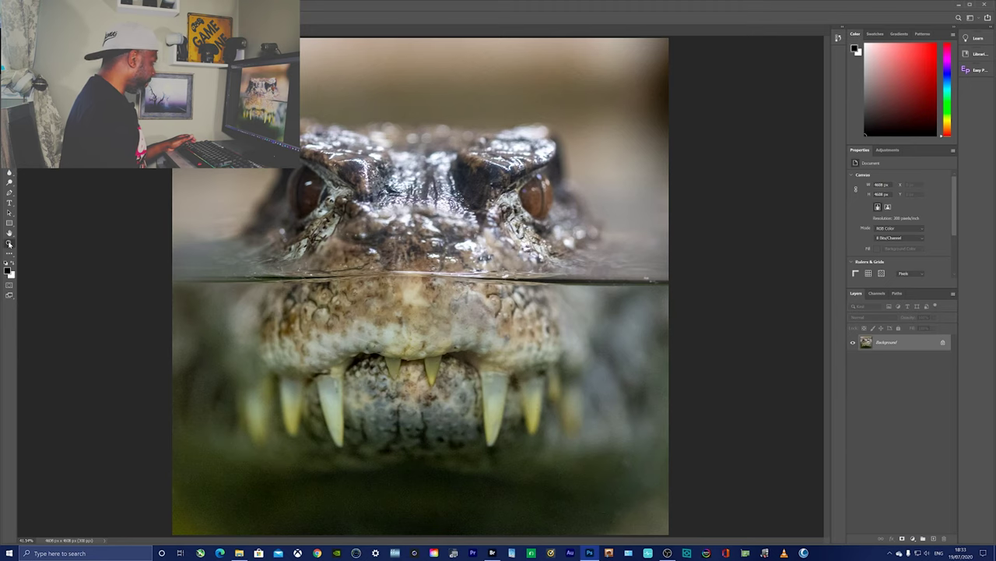
Duplicate the background onto Layer 1 and send it to Topaz DeNoise AI
{"action": "left_click", "coordinate": [426, 478]}
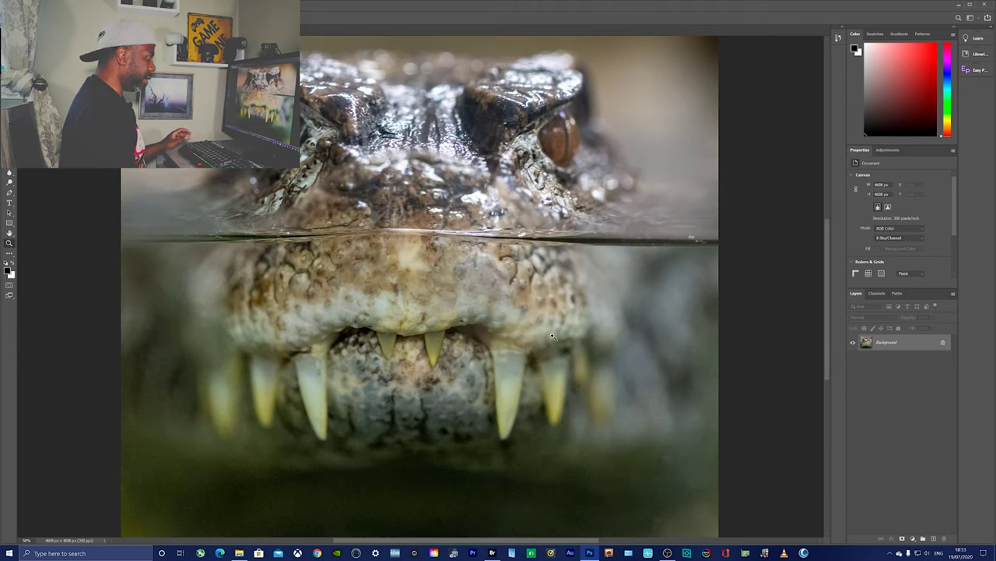
{"action": "key", "text": "ctrl+0"}
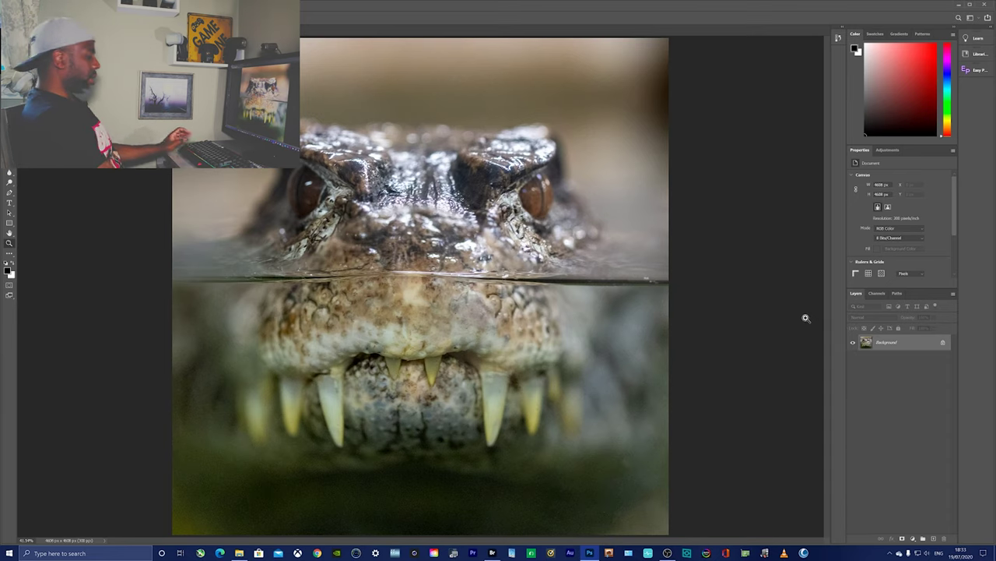
{"action": "key", "text": "ctrl+j"}
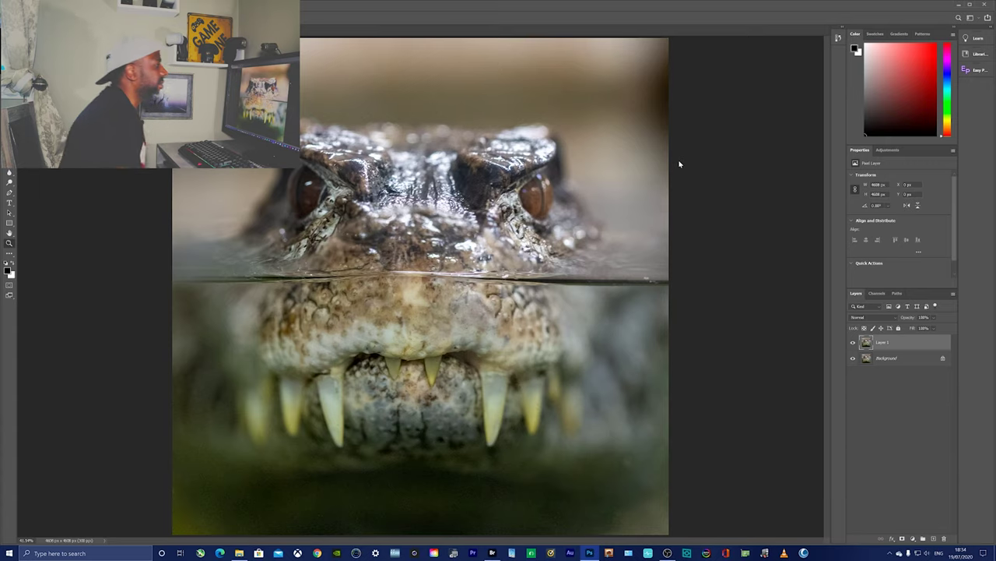
{"action": "key", "text": "ctrl+f"}
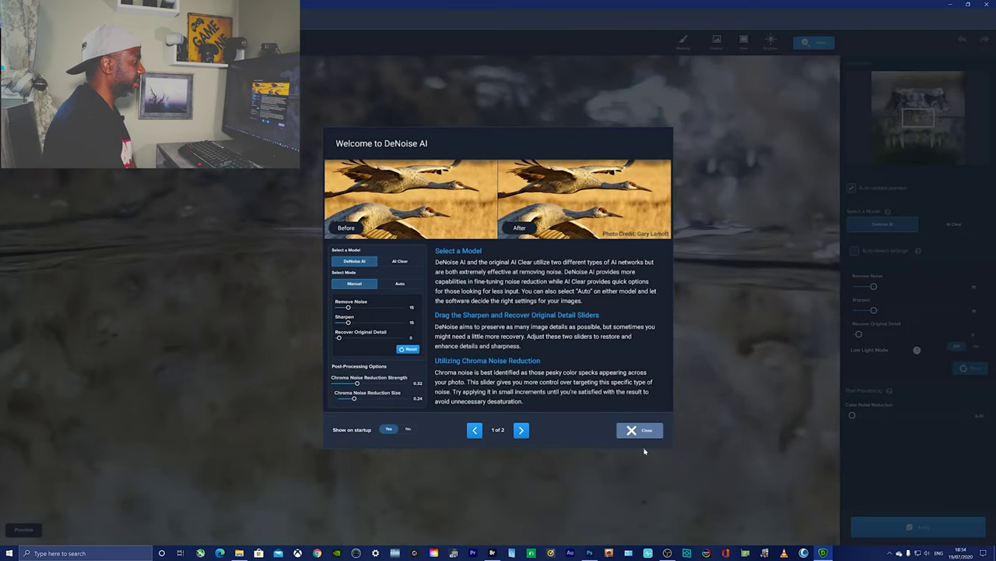
Apply DeNoise AI with Remove Noise 34, Sharpen 26 and Recover Original Detail 24
{"action": "left_click", "coordinate": [640, 430]}
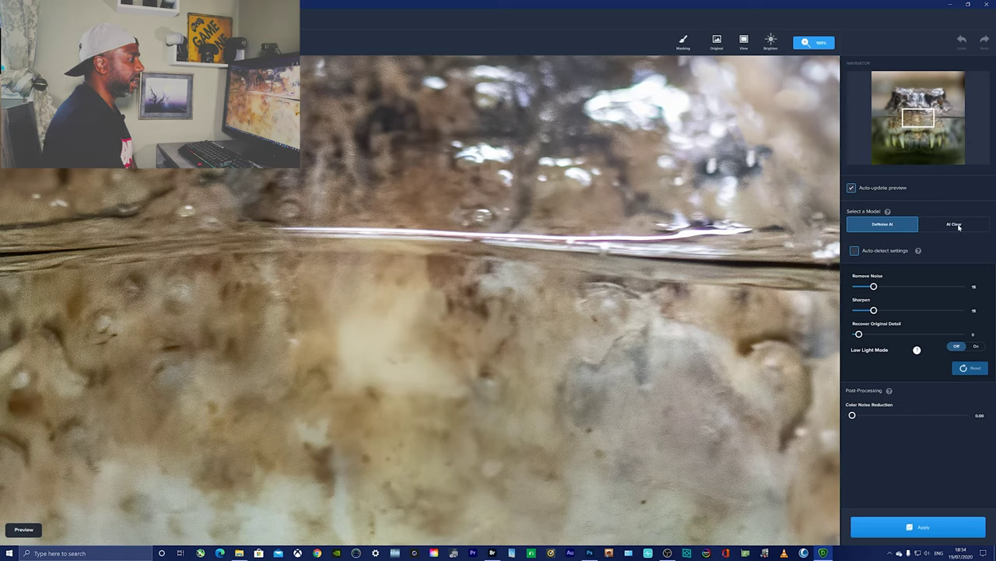
{"action": "left_click", "coordinate": [902, 287]}
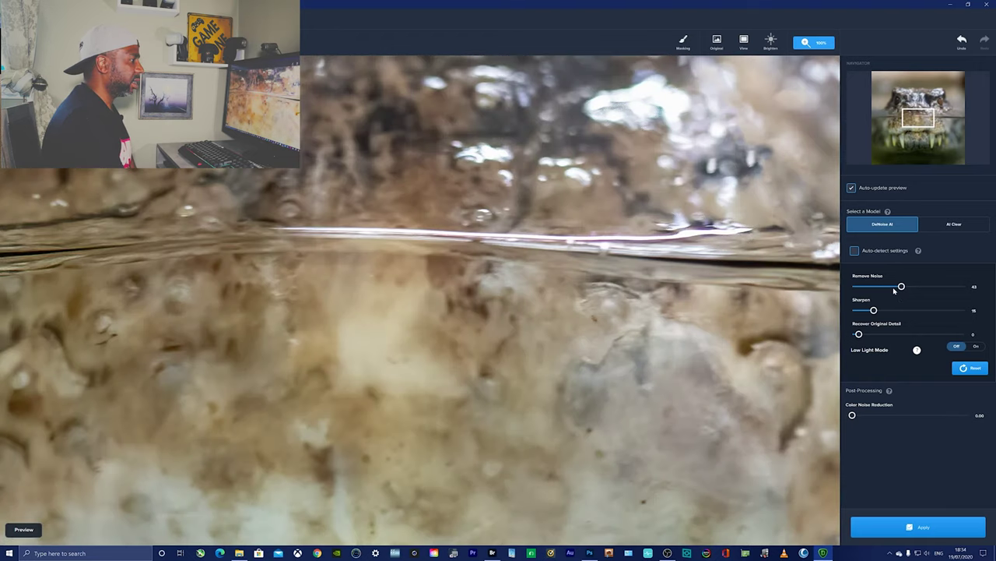
{"action": "left_click", "coordinate": [893, 287]}
{"action": "left_click", "coordinate": [883, 334]}
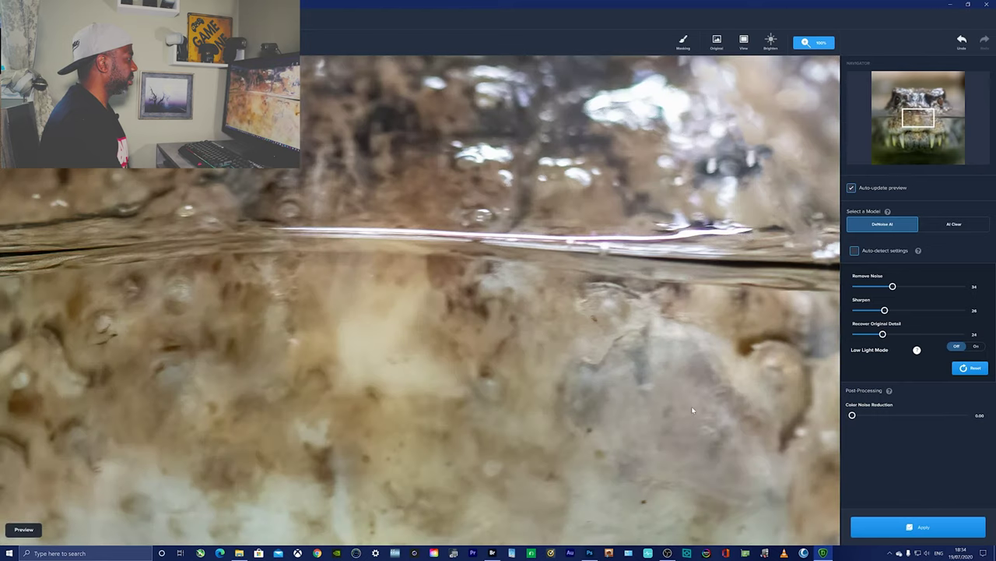
{"action": "left_click", "coordinate": [920, 527]}
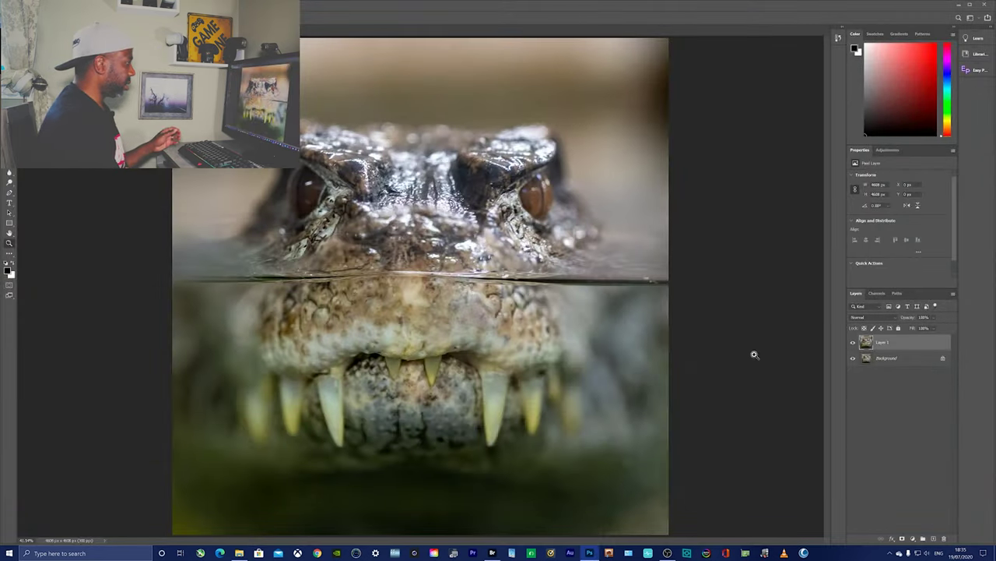
Hide and re-show the denoised Layer 1 to compare it on the crocodile's face
{"action": "left_click", "coordinate": [853, 344]}
{"action": "left_click", "coordinate": [400, 467]}
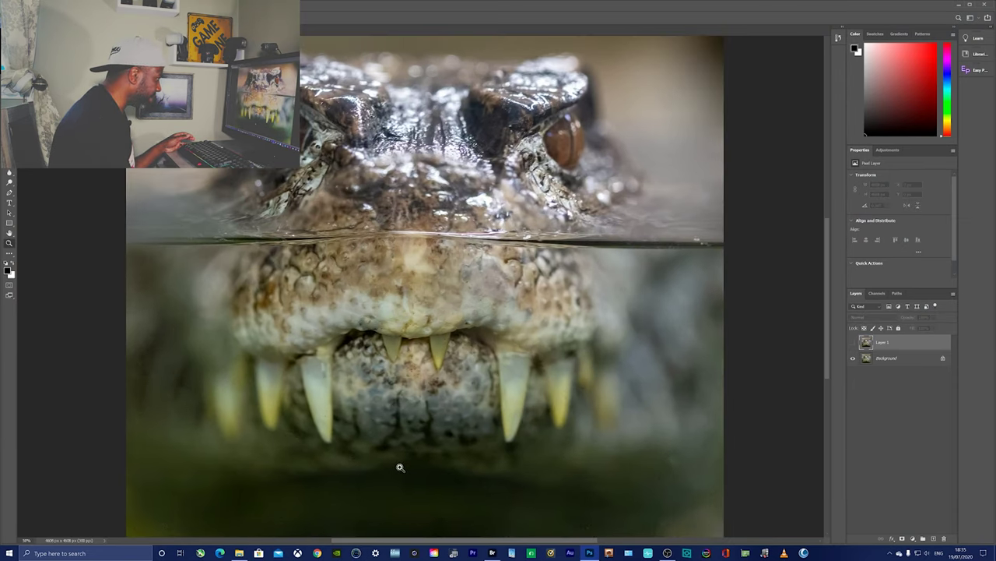
{"action": "left_click", "coordinate": [852, 343]}
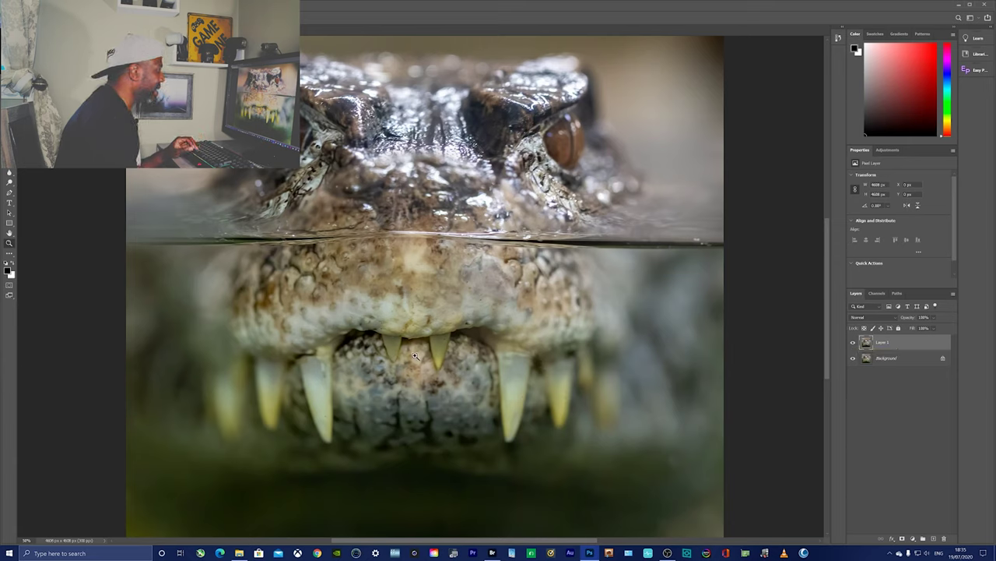
{"action": "right_click", "coordinate": [920, 346]}
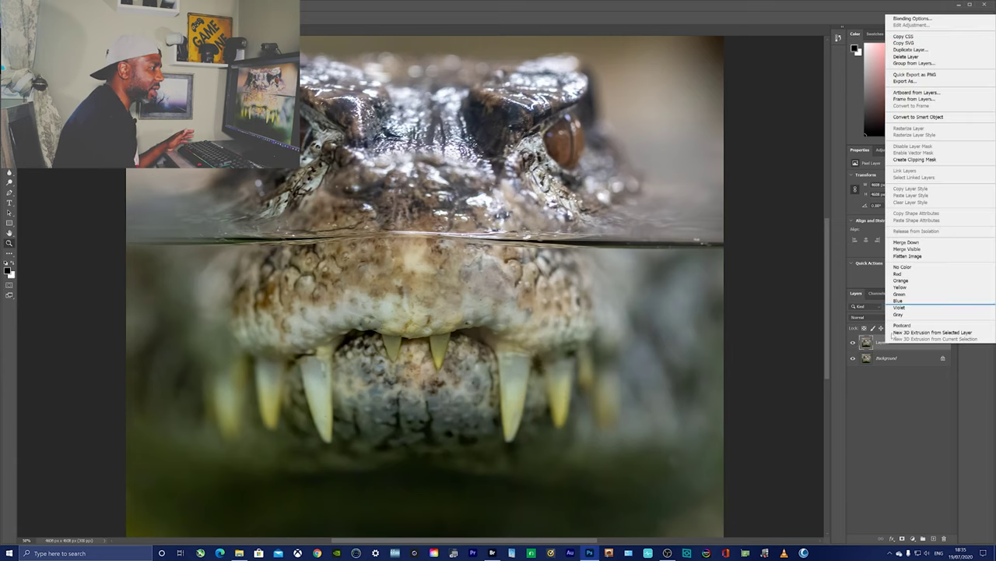
{"action": "left_click", "coordinate": [908, 429]}
Lower Layer 1's opacity to about 77% and flatten the image into one layer
{"action": "left_click", "coordinate": [936, 318]}
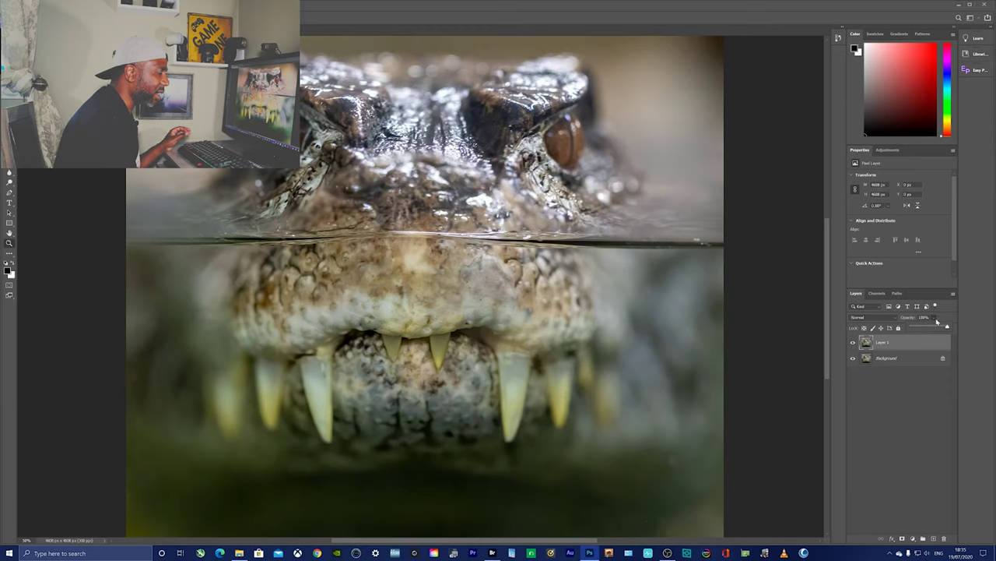
{"action": "left_click_drag", "start_coordinate": [945, 328], "coordinate": [939, 330]}
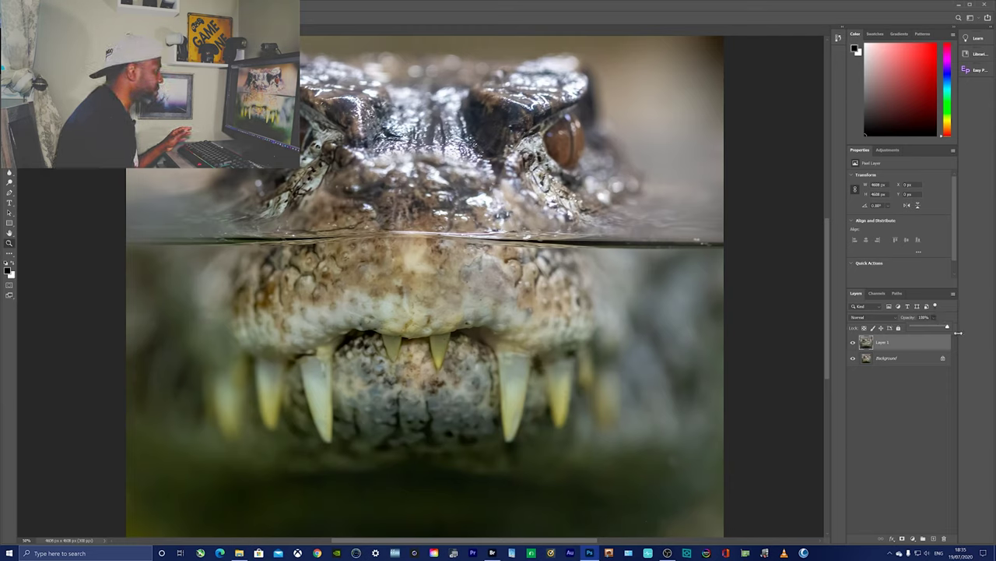
{"action": "right_click", "coordinate": [917, 345]}
{"action": "left_click", "coordinate": [919, 255]}
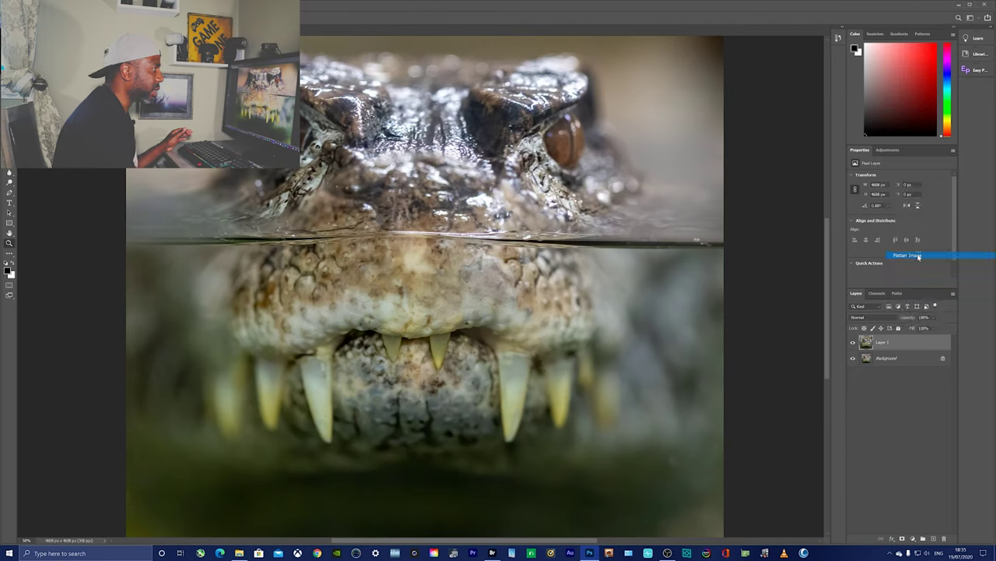
{"action": "key", "text": "ctrl+0"}
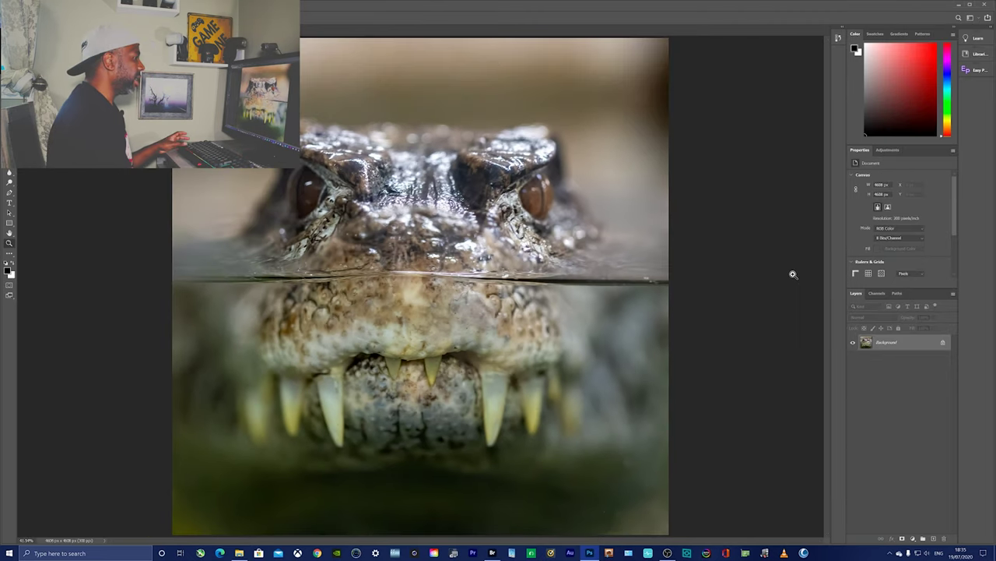
Duplicate the image, open Camera Raw Filter, and set Graduated Filter Saturation to -46
{"action": "key", "text": "ctrl+j"}
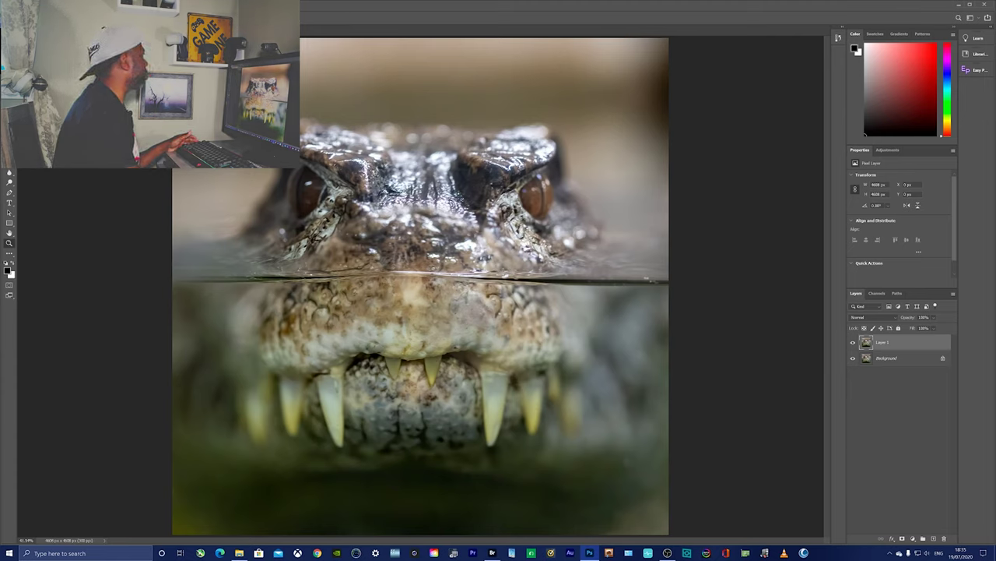
{"action": "key", "text": "ctrl+shift+a"}
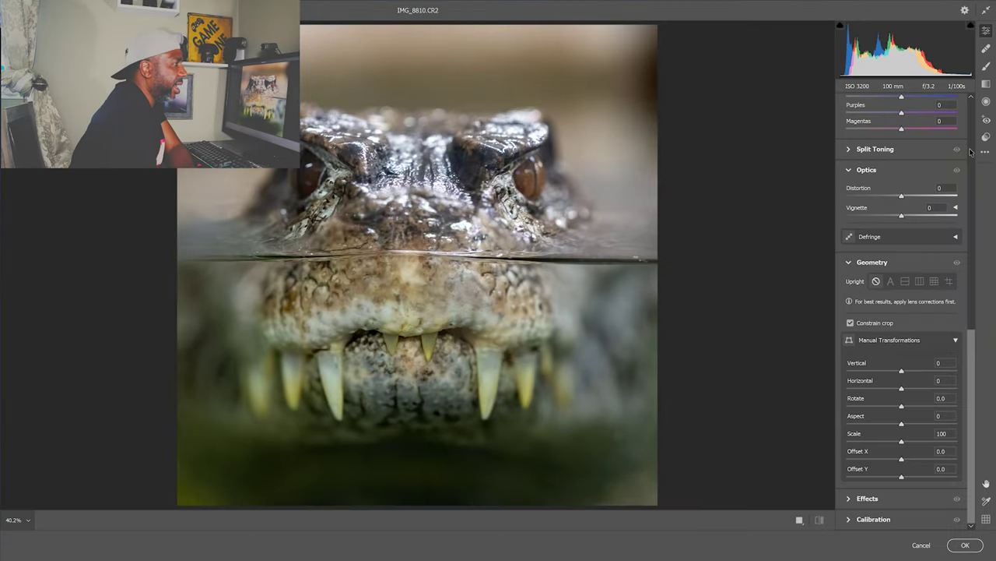
{"action": "left_click", "coordinate": [986, 86]}
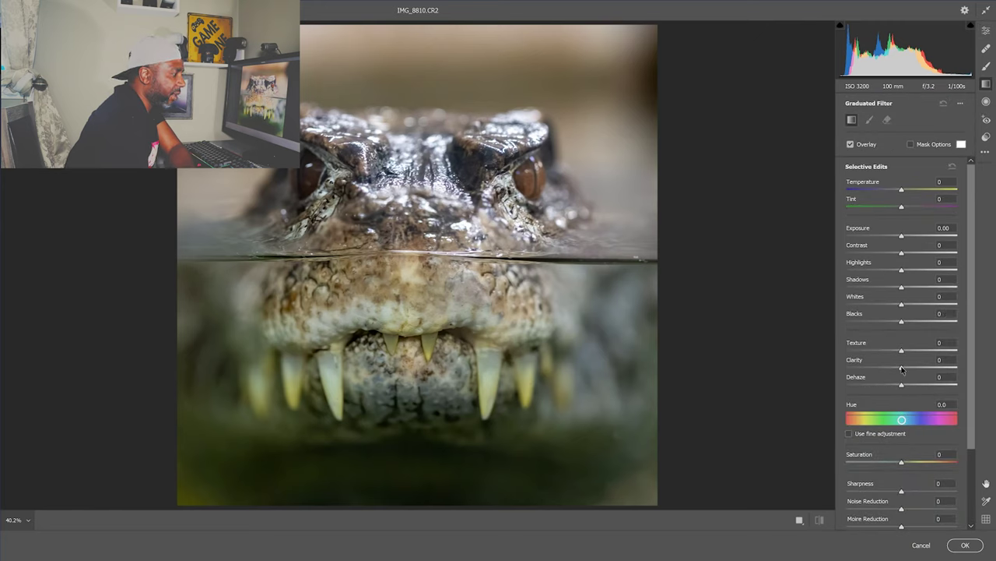
{"action": "scroll", "coordinate": [886, 343], "scroll_direction": "down", "scroll_amount": 3}
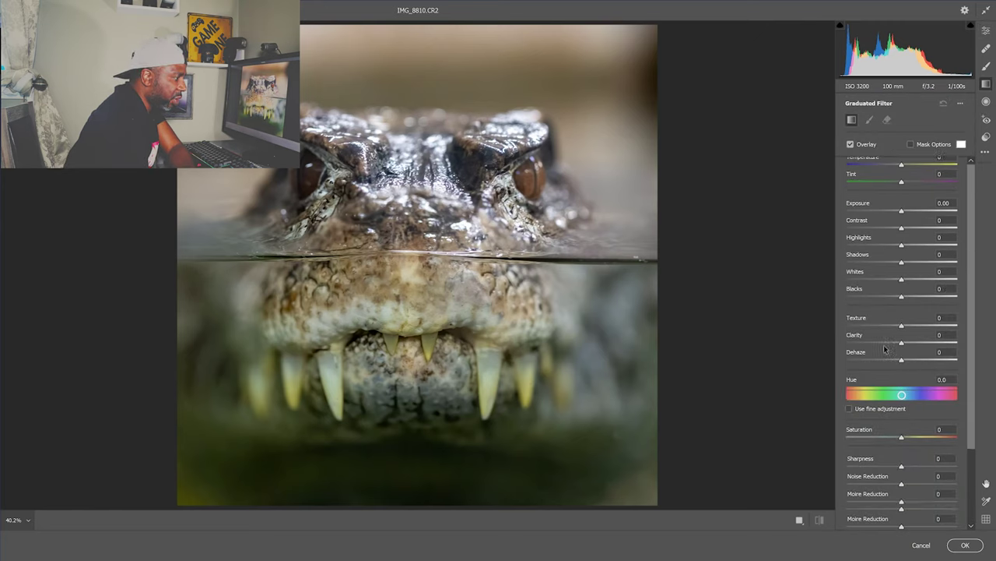
{"action": "left_click_drag", "start_coordinate": [903, 367], "coordinate": [885, 370]}
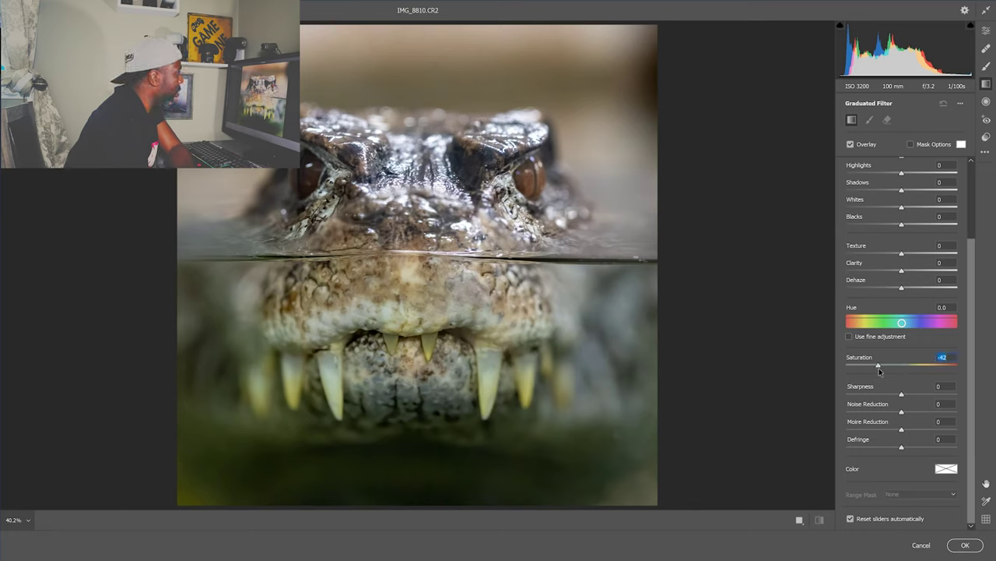
{"action": "left_click_drag", "start_coordinate": [880, 371], "coordinate": [877, 371]}
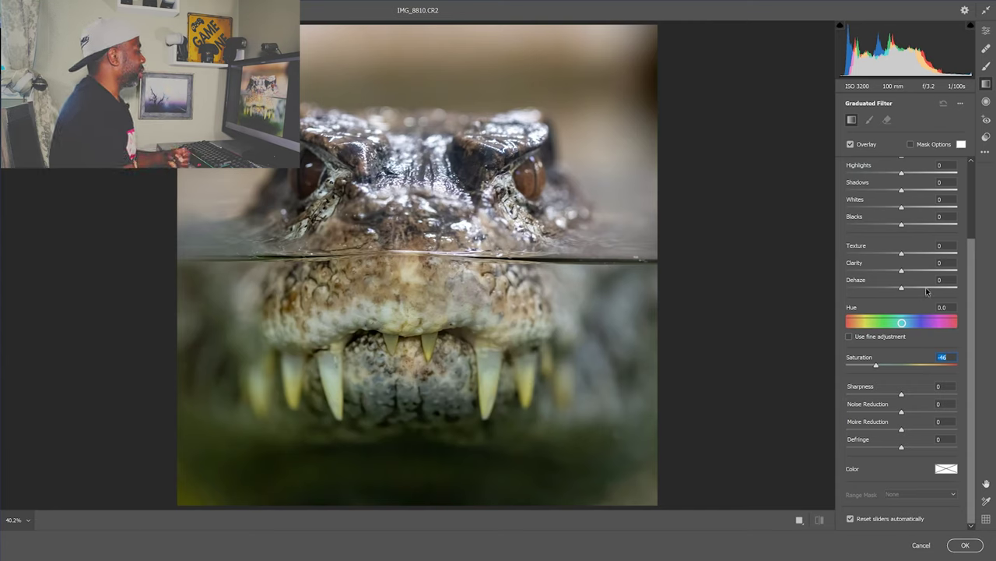
Set gradient Exposure to -1.50 and darken the top and upper corners with gradients
{"action": "scroll", "coordinate": [927, 292], "scroll_direction": "up", "scroll_amount": 3}
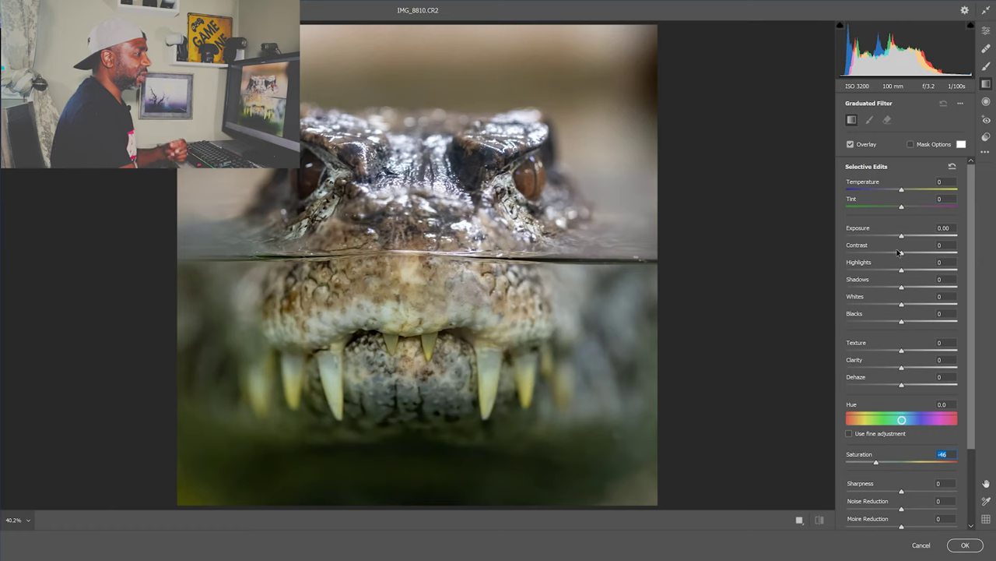
{"action": "left_click_drag", "start_coordinate": [901, 237], "coordinate": [881, 237]}
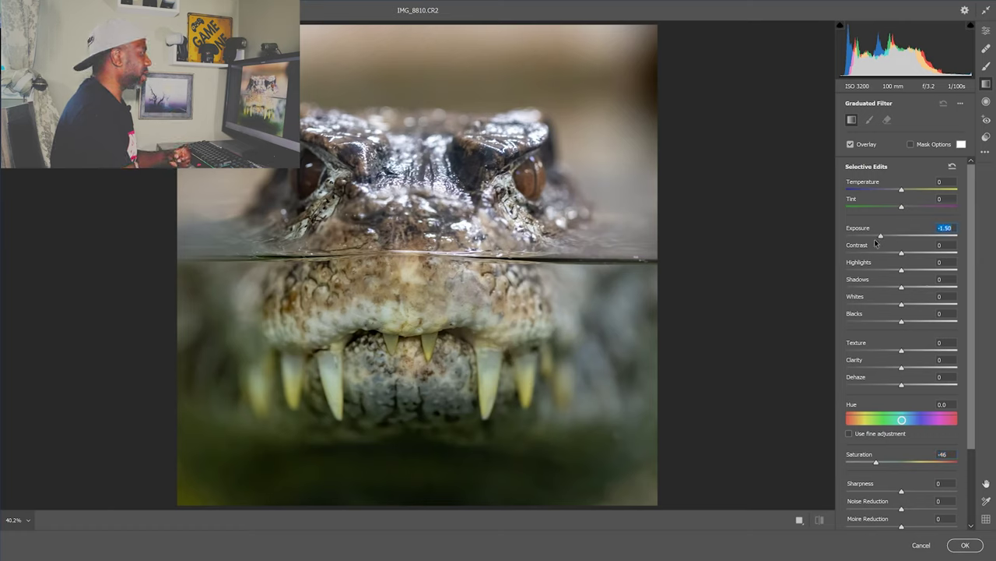
{"action": "left_click_drag", "start_coordinate": [399, 27], "coordinate": [400, 238]}
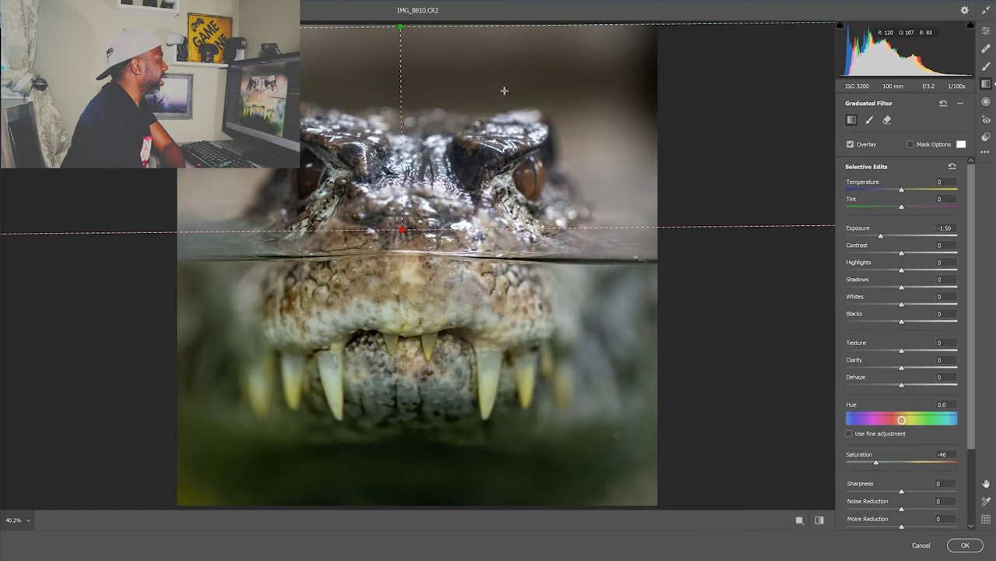
{"action": "left_click_drag", "start_coordinate": [609, 32], "coordinate": [476, 288]}
{"action": "left_click_drag", "start_coordinate": [182, 25], "coordinate": [345, 202]}
Add gradients darkening the left, right and bottom edges of the image
{"action": "left_click_drag", "start_coordinate": [175, 207], "coordinate": [300, 210]}
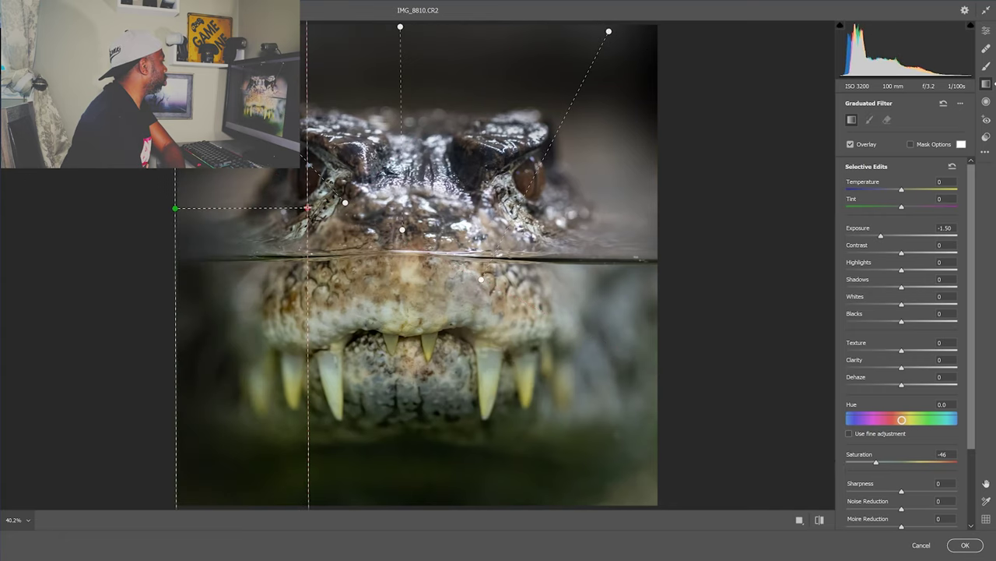
{"action": "left_click_drag", "start_coordinate": [657, 226], "coordinate": [535, 227]}
{"action": "left_click_drag", "start_coordinate": [399, 506], "coordinate": [399, 247]}
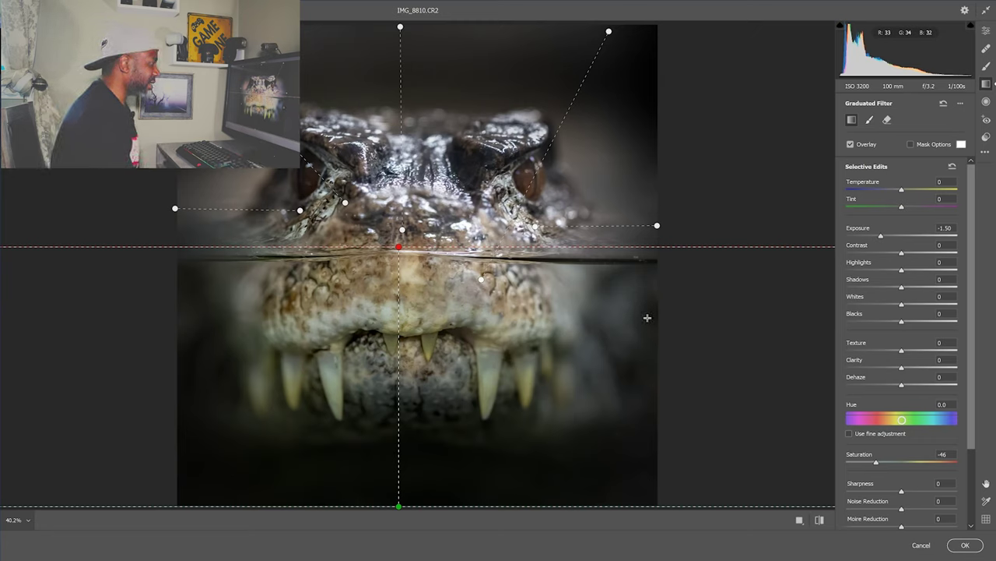
{"action": "left_click_drag", "start_coordinate": [647, 317], "coordinate": [499, 310]}
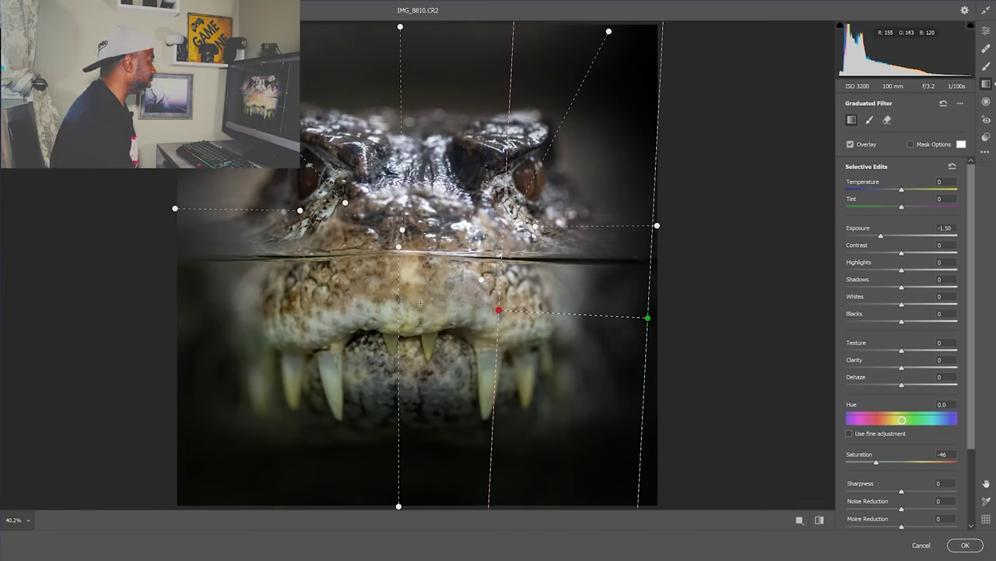
{"action": "left_click_drag", "start_coordinate": [184, 291], "coordinate": [414, 293]}
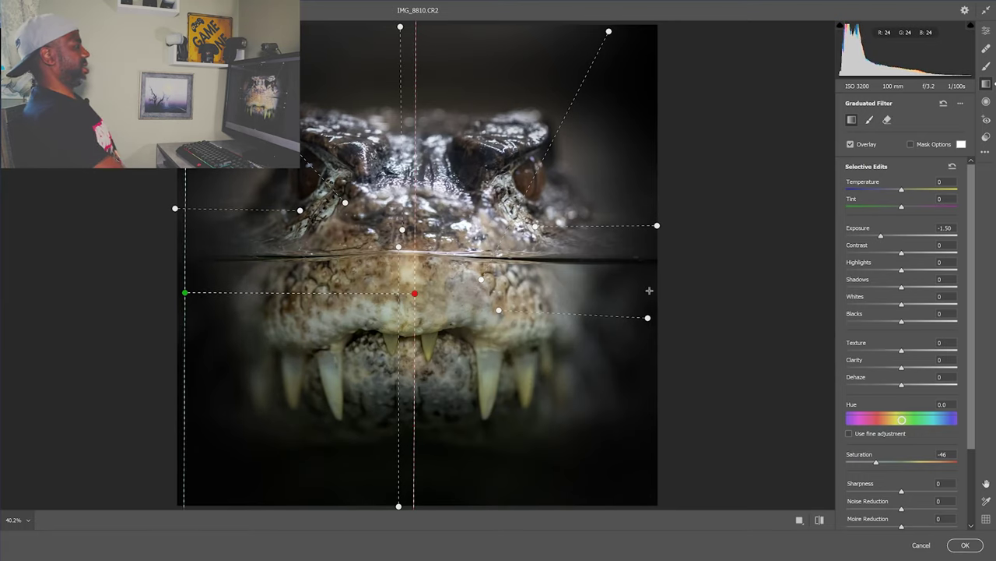
Paint an Exposure +0.50 adjustment brush onto the crocodile's eye, shrinking the brush
{"action": "left_click", "coordinate": [983, 66]}
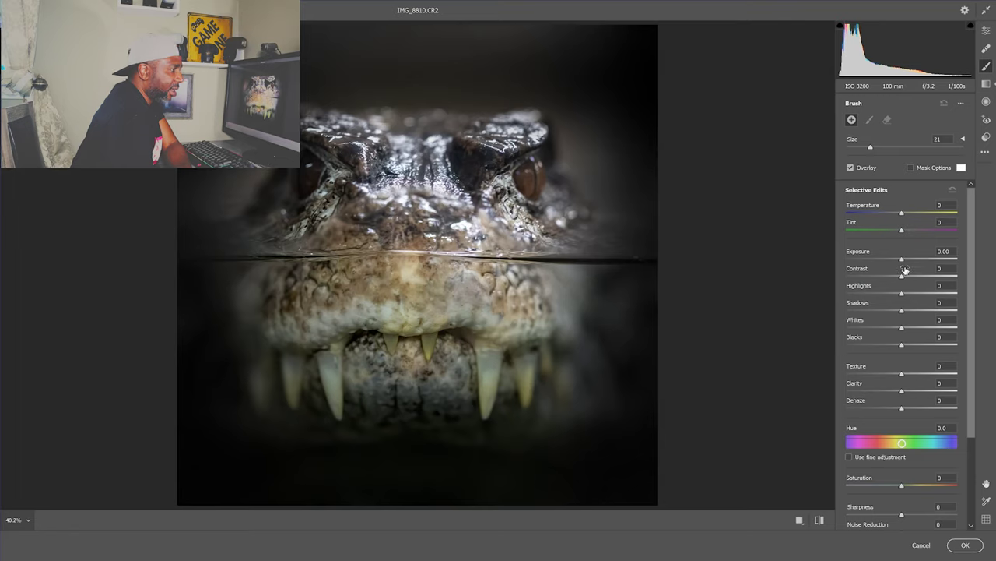
{"action": "left_click_drag", "start_coordinate": [902, 262], "coordinate": [904, 263]}
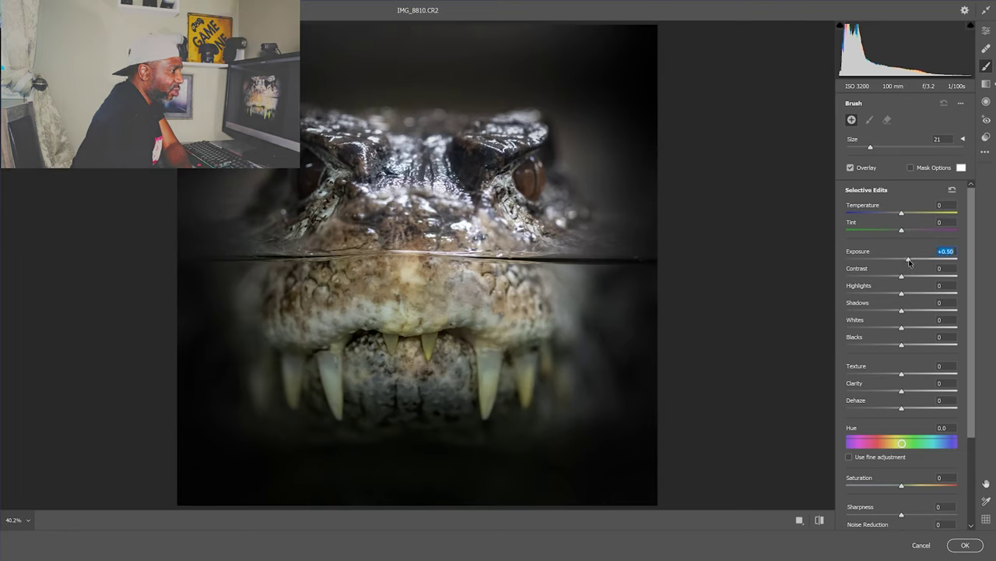
{"action": "key", "text": "bracketleft"}
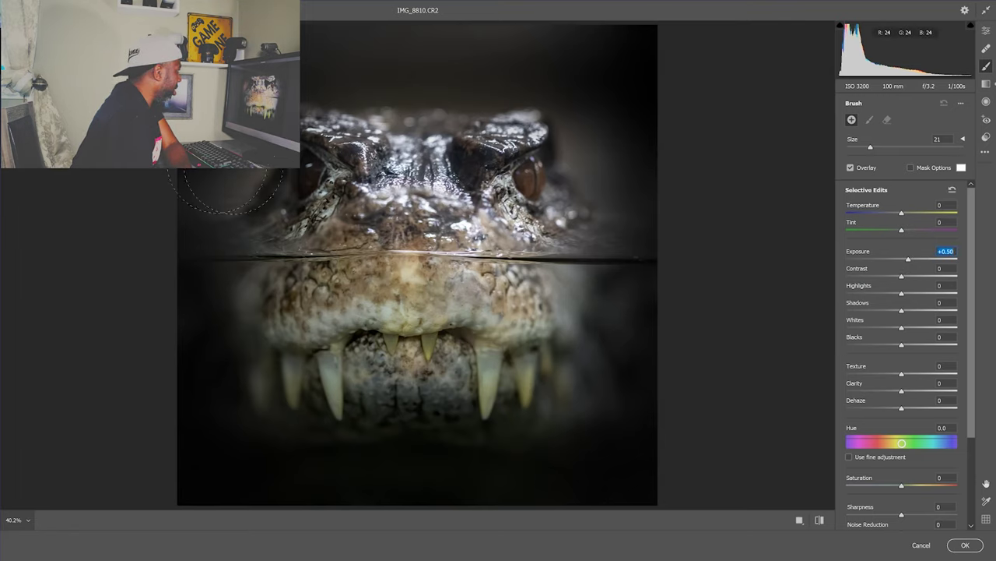
{"action": "left_click_drag", "start_coordinate": [467, 211], "coordinate": [495, 207]}
{"action": "key", "text": "bracketleft"}
{"action": "key", "text": "bracketleft"}
{"action": "key", "text": "bracketleft"}
{"action": "key", "text": "bracketleft"}
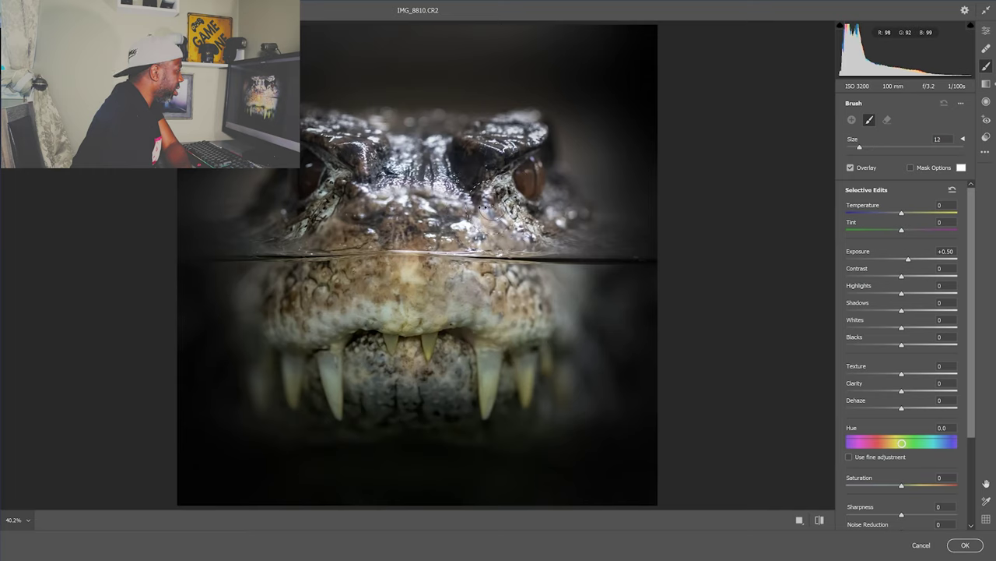
{"action": "key", "text": "bracketleft"}
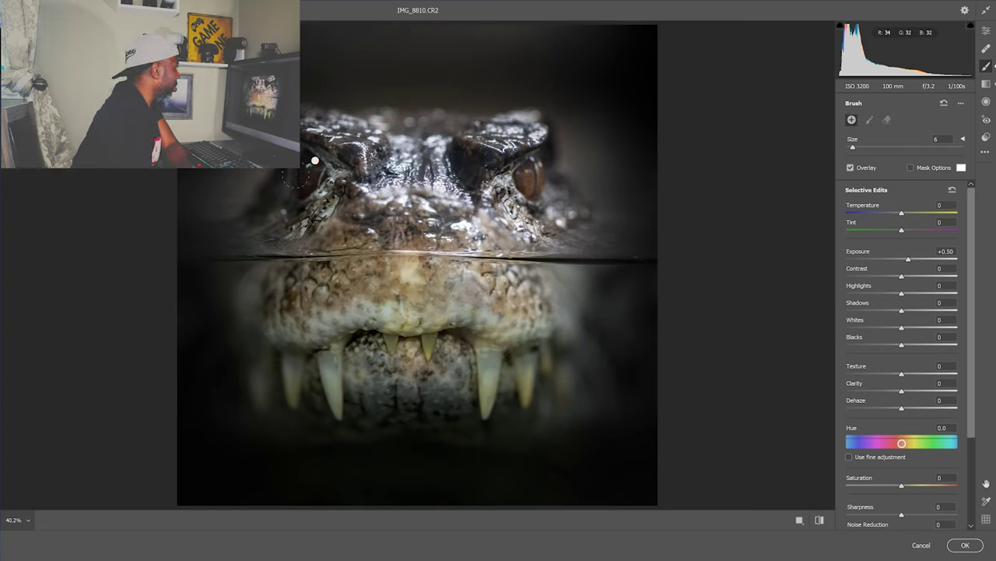
Brighten the crocodile's left eye with a fresh brush adjustment, then begin another
{"action": "left_click", "coordinate": [315, 160]}
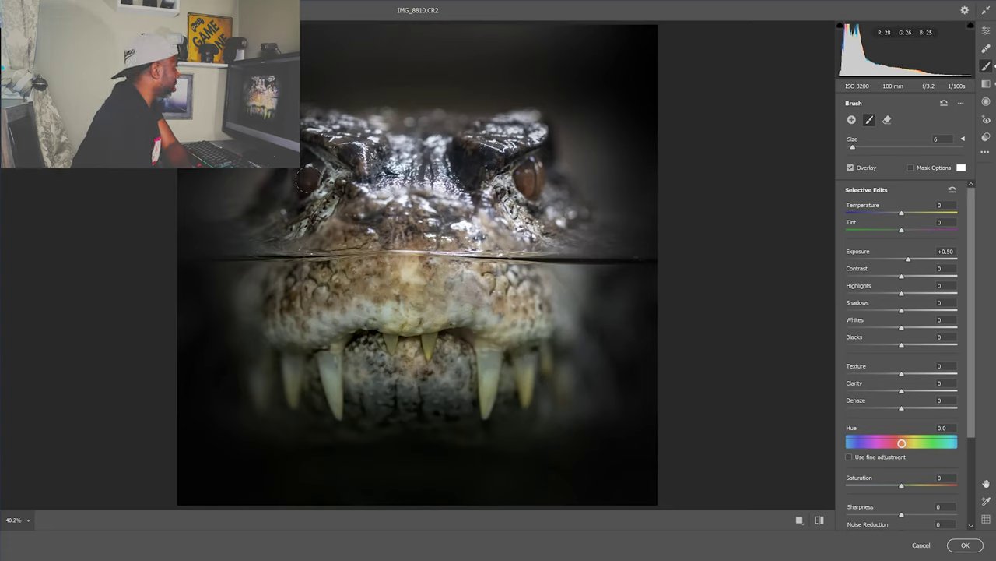
{"action": "left_click", "coordinate": [303, 180]}
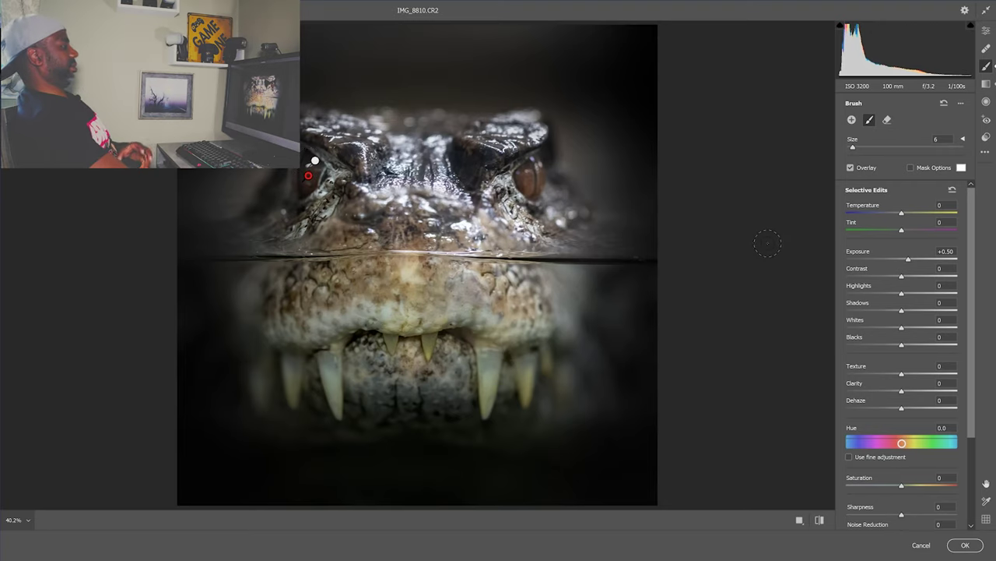
{"action": "left_click", "coordinate": [851, 119]}
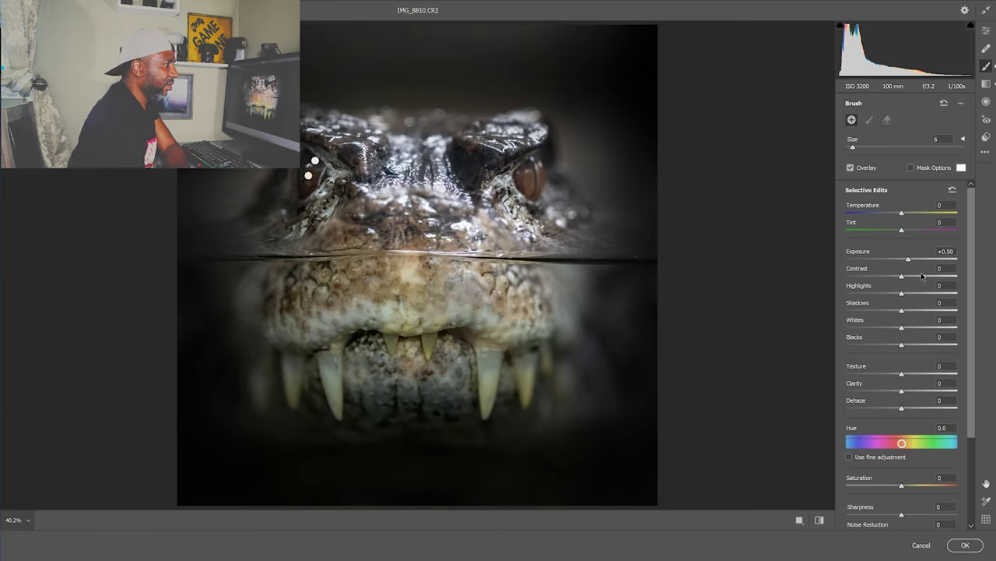
Set Temperature -27 and Exposure +0.65, then paint over both large fangs and left teeth
{"action": "left_click_drag", "start_coordinate": [902, 217], "coordinate": [894, 218]}
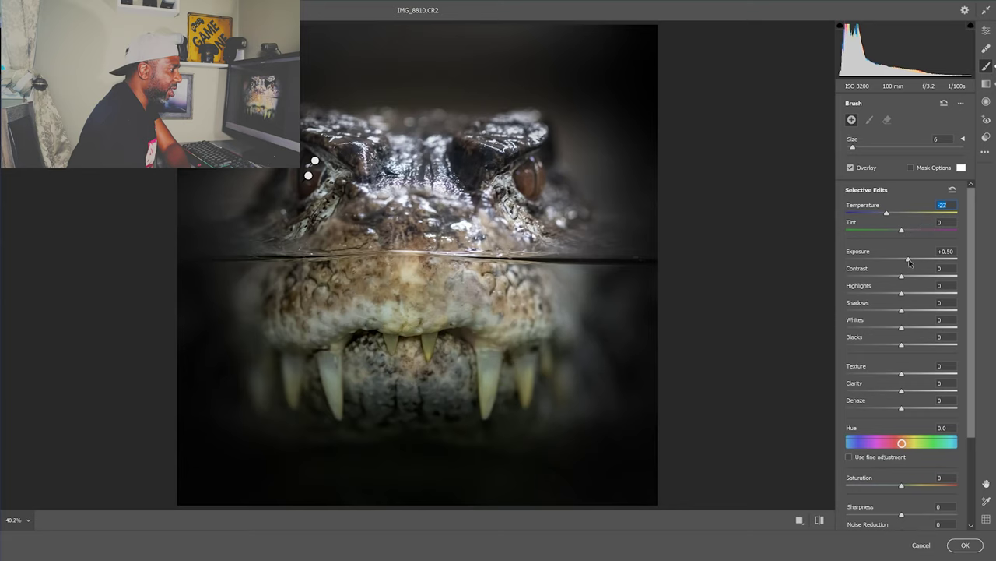
{"action": "left_click_drag", "start_coordinate": [909, 261], "coordinate": [912, 262]}
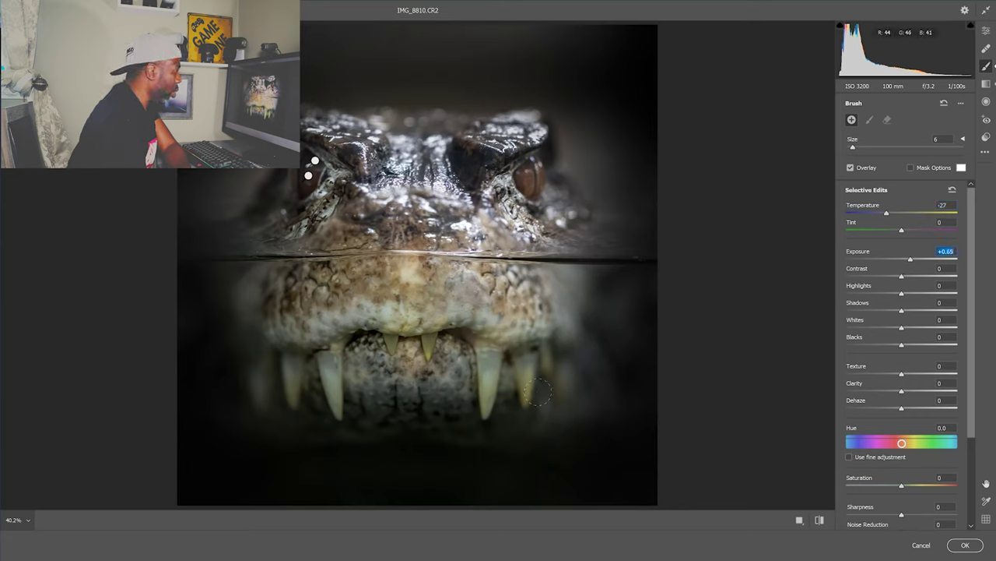
{"action": "key", "text": "bracketleft"}
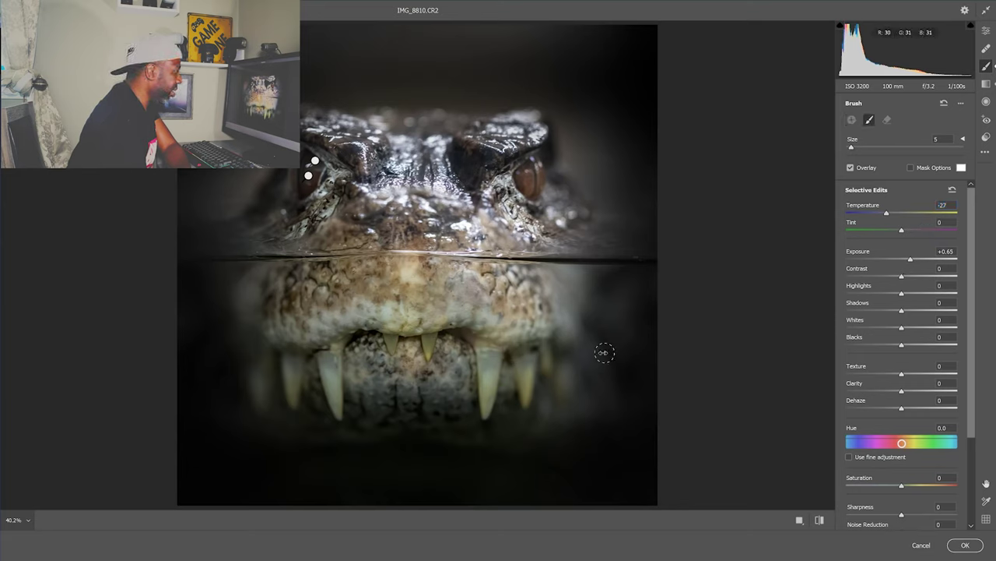
{"action": "mouse_move", "coordinate": [486, 366]}
{"action": "left_mouse_down"}
{"action": "mouse_move", "coordinate": [487, 405]}
{"action": "mouse_move", "coordinate": [488, 370]}
{"action": "mouse_move", "coordinate": [524, 378]}
{"action": "mouse_move", "coordinate": [521, 398]}
{"action": "left_mouse_up"}
{"action": "left_click_drag", "start_coordinate": [327, 363], "coordinate": [337, 412]}
{"action": "mouse_move", "coordinate": [297, 366]}
{"action": "left_mouse_down"}
{"action": "mouse_move", "coordinate": [293, 395]}
{"action": "mouse_move", "coordinate": [283, 398]}
{"action": "mouse_move", "coordinate": [258, 393]}
{"action": "left_mouse_up"}
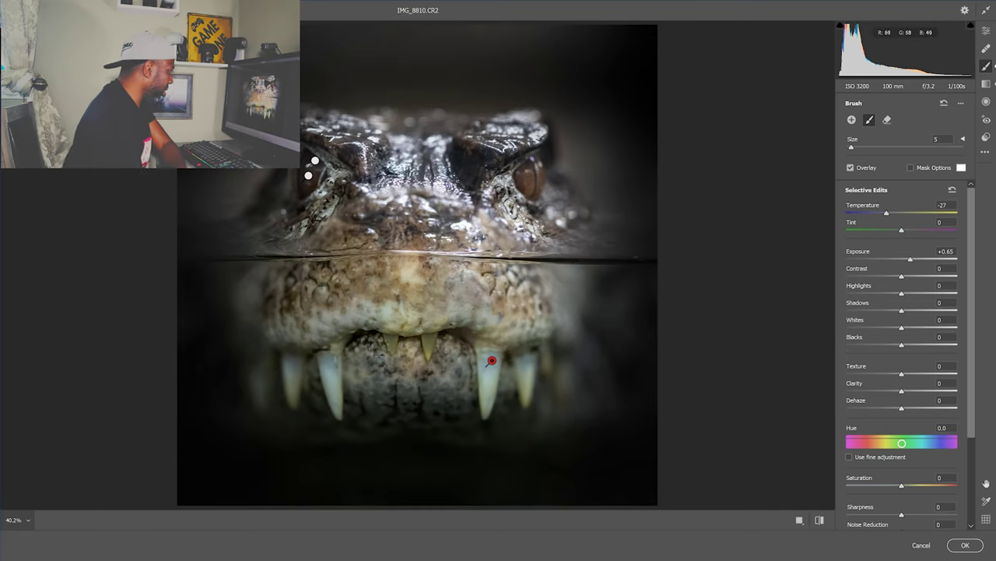
With a smaller brush, paint over the middle, lower and remaining left teeth
{"action": "key", "text": "bracketleft"}
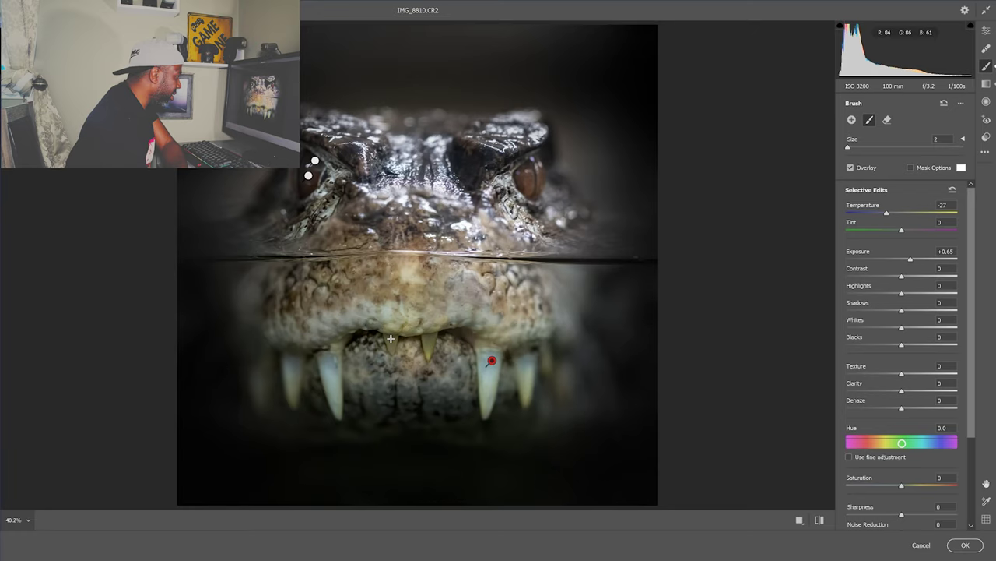
{"action": "mouse_move", "coordinate": [391, 338]}
{"action": "left_mouse_down"}
{"action": "mouse_move", "coordinate": [389, 351]}
{"action": "mouse_move", "coordinate": [427, 336]}
{"action": "left_mouse_up"}
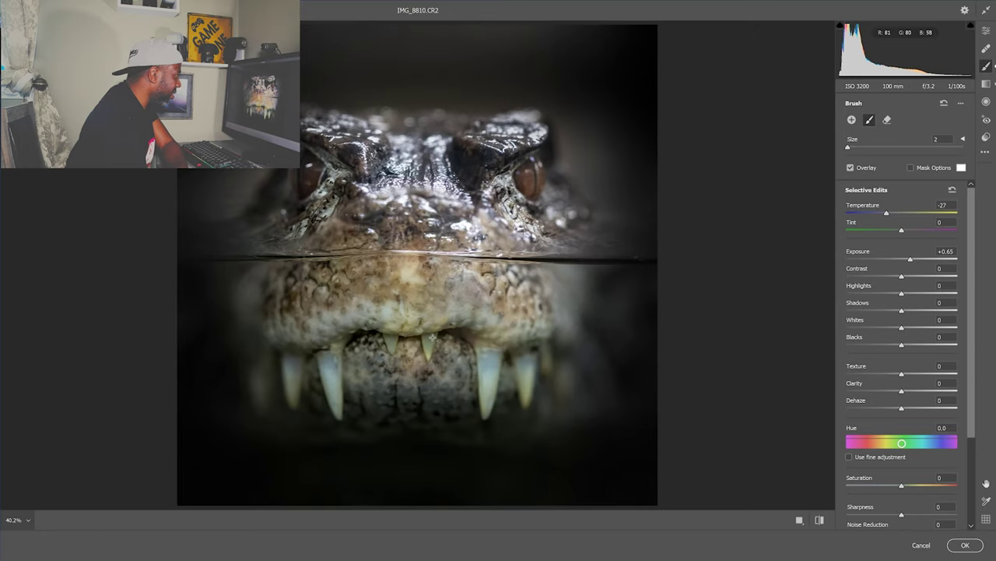
{"action": "left_click_drag", "start_coordinate": [430, 336], "coordinate": [436, 339]}
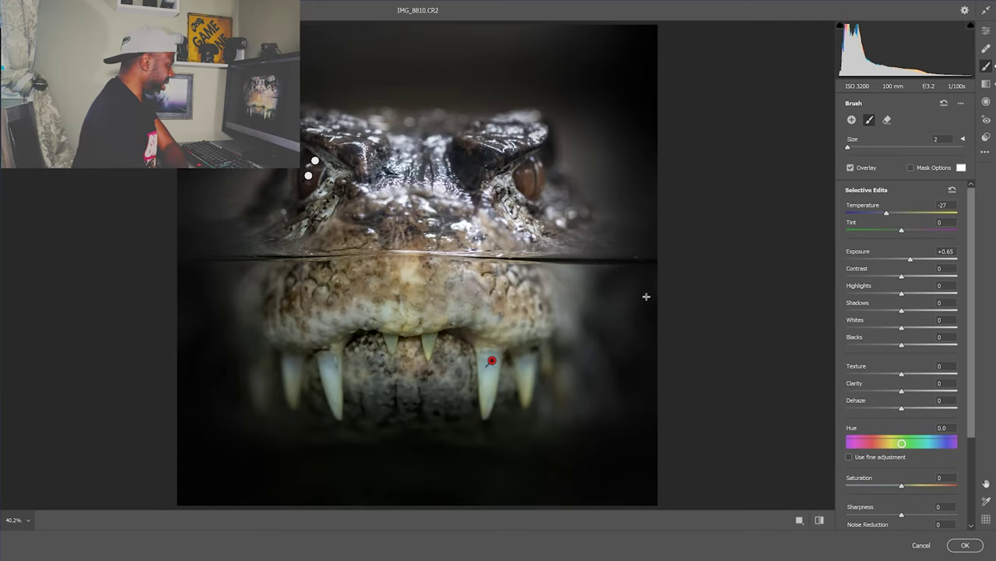
{"action": "mouse_move", "coordinate": [485, 412]}
{"action": "left_mouse_down"}
{"action": "mouse_move", "coordinate": [525, 404]}
{"action": "mouse_move", "coordinate": [524, 381]}
{"action": "left_mouse_up"}
{"action": "left_click_drag", "start_coordinate": [292, 385], "coordinate": [292, 385]}
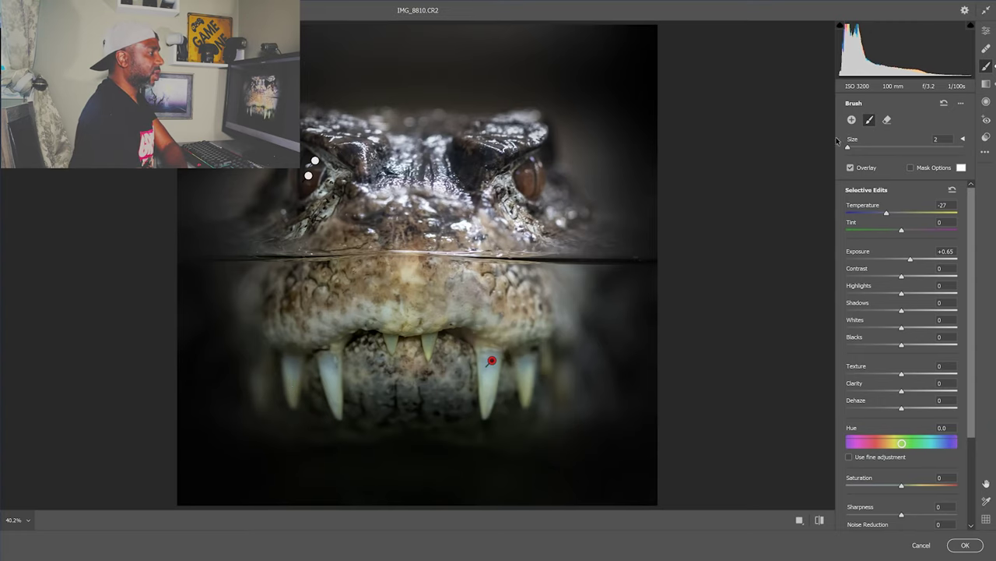
{"action": "left_click", "coordinate": [852, 120]}
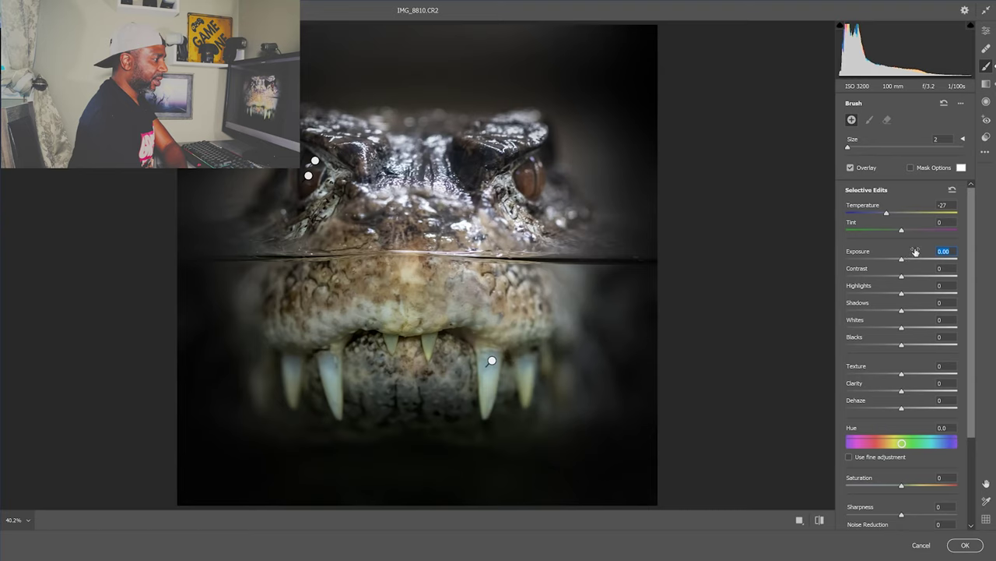
Set the new brush adjustment to Saturation -46 and enlarge the brush for the snout
{"action": "scroll", "coordinate": [911, 428], "scroll_direction": "down", "scroll_amount": 1}
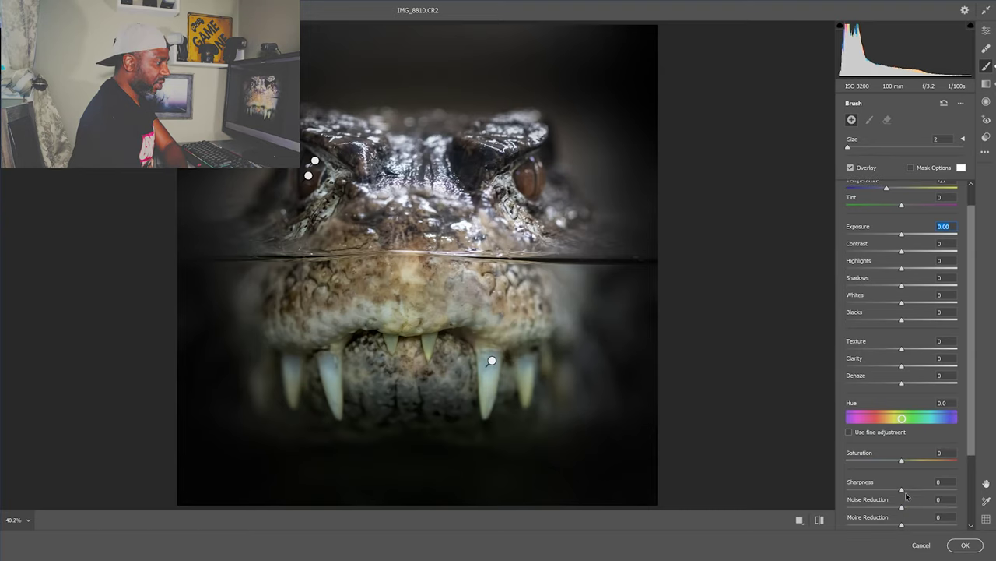
{"action": "left_click_drag", "start_coordinate": [902, 463], "coordinate": [881, 468]}
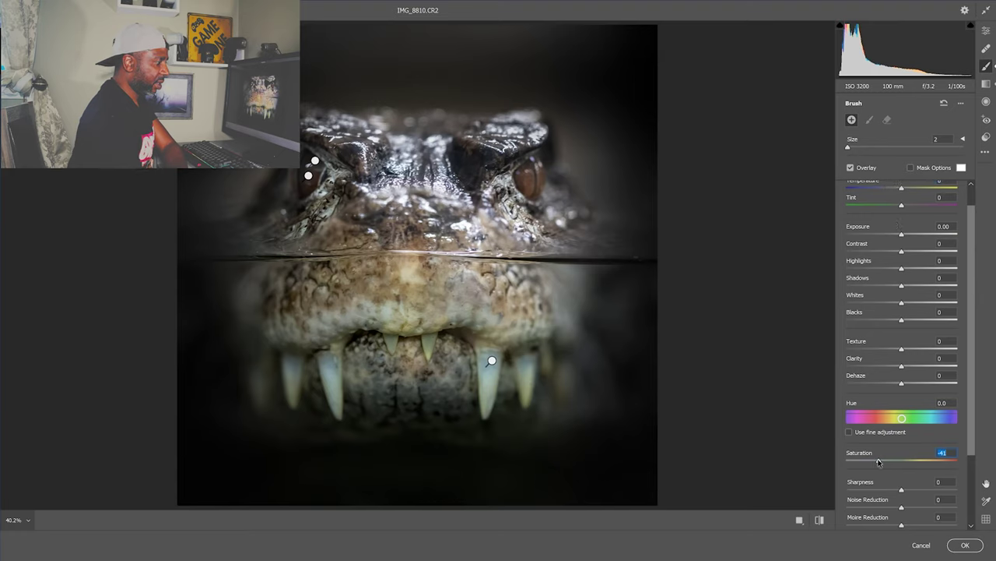
{"action": "key", "text": "bracketright"}
{"action": "key", "text": "bracketright"}
{"action": "key", "text": "bracketright"}
{"action": "key", "text": "bracketright"}
{"action": "key", "text": "bracketright"}
{"action": "key", "text": "bracketright"}
{"action": "key", "text": "bracketright"}
{"action": "key", "text": "bracketright"}
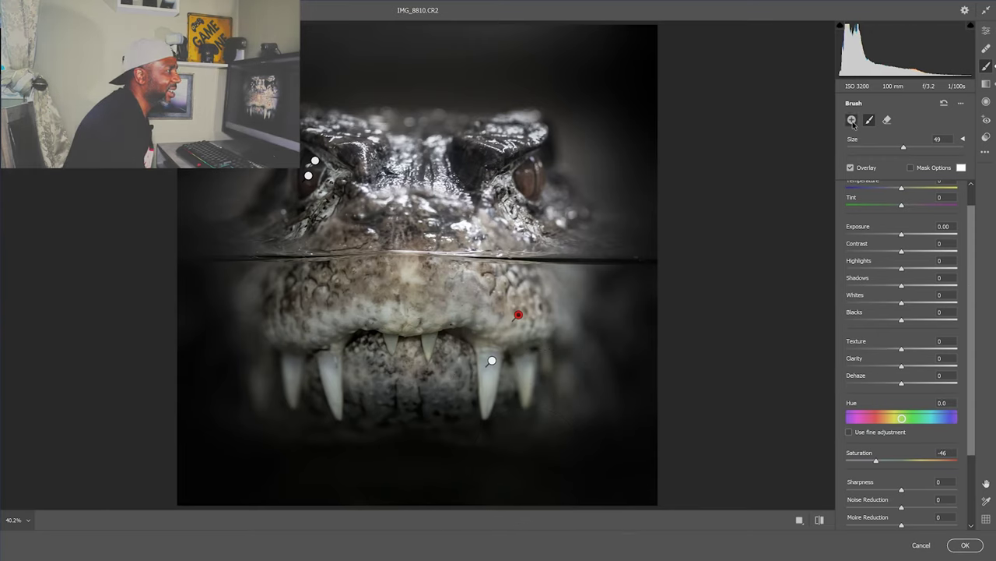
Start a new local brush with Saturation reset to 0 and Exposure -0.75
{"action": "left_click", "coordinate": [852, 119]}
{"action": "double_click", "coordinate": [876, 462]}
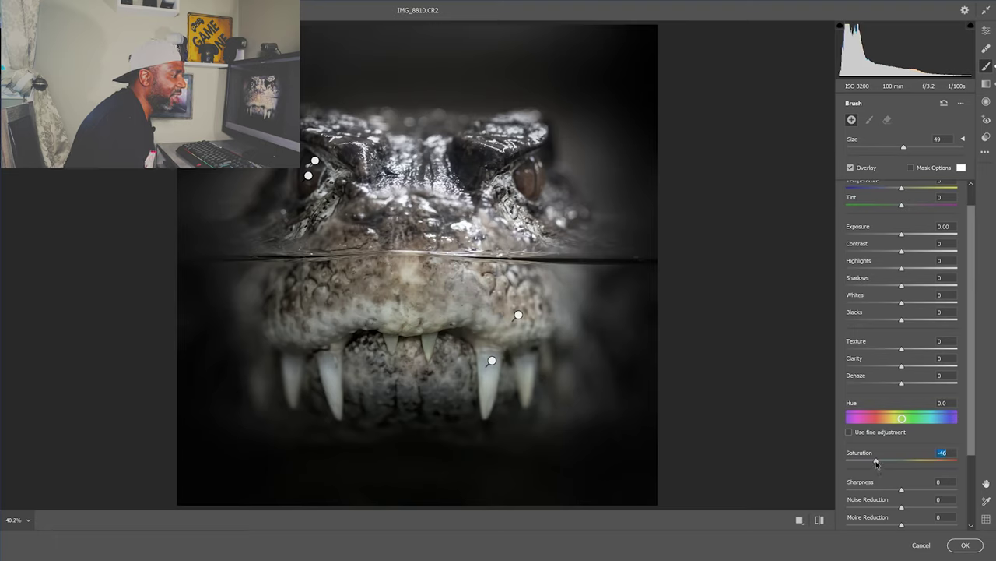
{"action": "left_click_drag", "start_coordinate": [901, 236], "coordinate": [892, 236]}
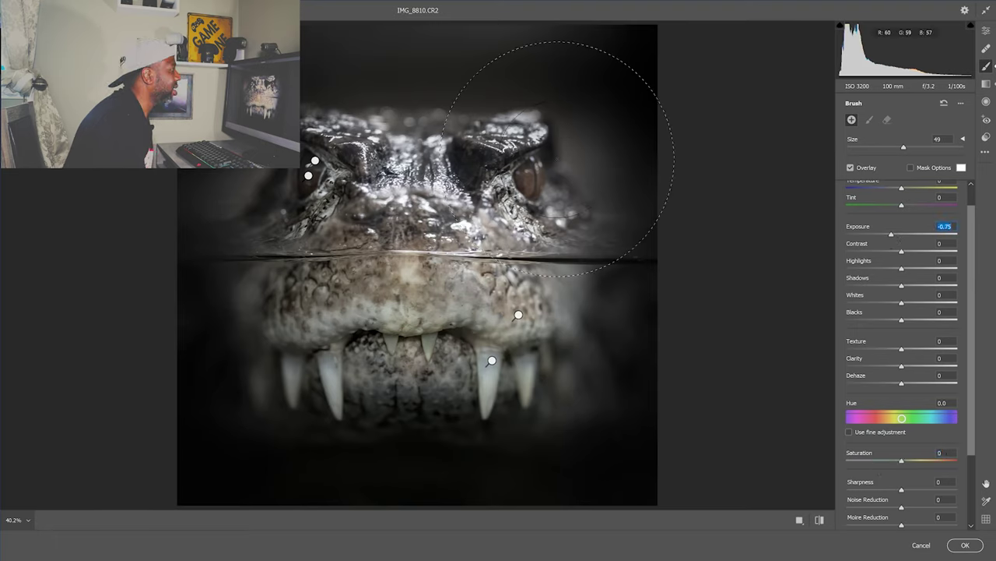
Darken the right eye, jaws and top edge, add Texture +33, Clarity +14, Dehaze +9, and apply
{"action": "mouse_move", "coordinate": [572, 201]}
{"action": "left_mouse_down"}
{"action": "mouse_move", "coordinate": [560, 274]}
{"action": "mouse_move", "coordinate": [535, 299]}
{"action": "mouse_move", "coordinate": [537, 325]}
{"action": "left_mouse_up"}
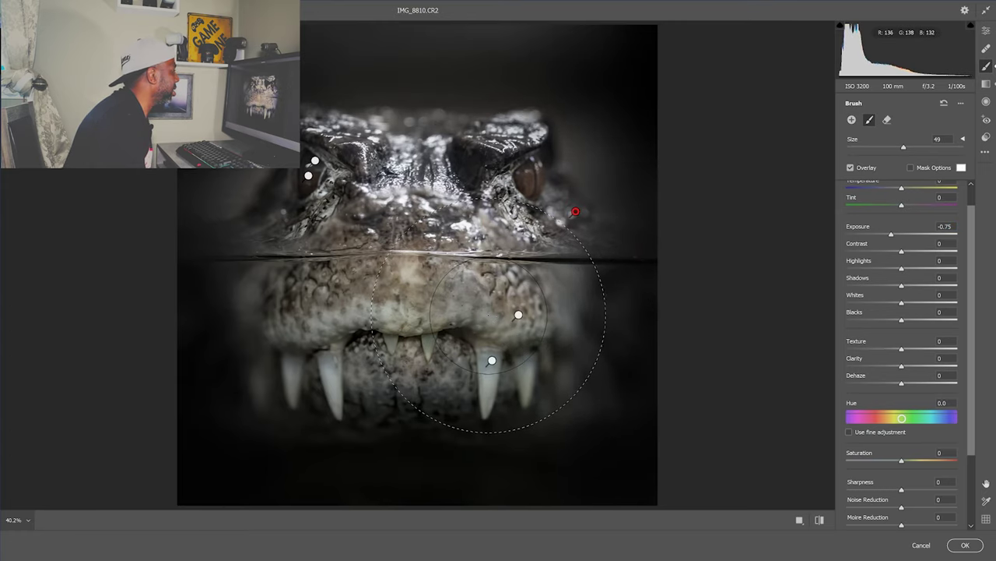
{"action": "left_click_drag", "start_coordinate": [322, 318], "coordinate": [337, 328]}
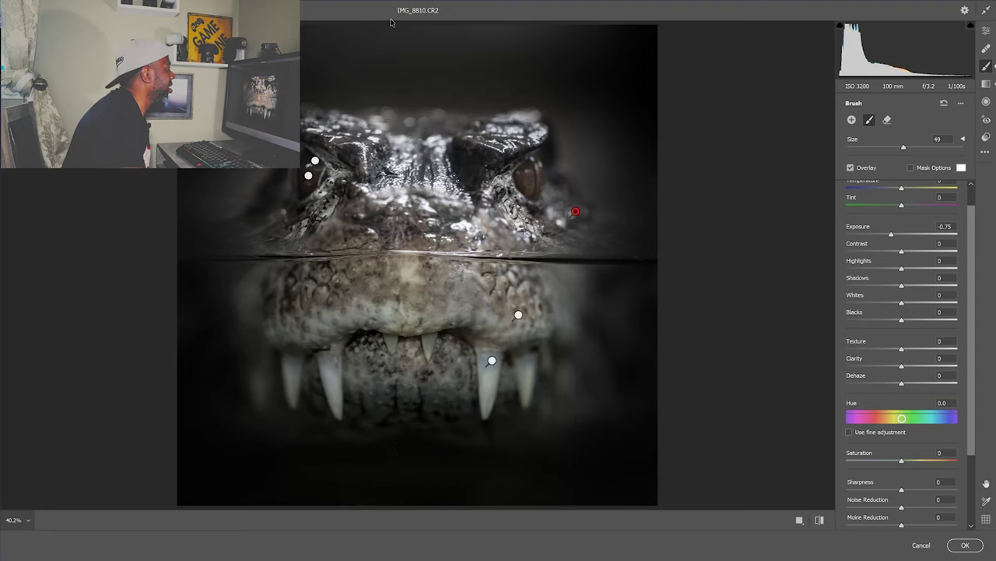
{"action": "mouse_move", "coordinate": [444, 36]}
{"action": "left_mouse_down"}
{"action": "mouse_move", "coordinate": [418, 42]}
{"action": "mouse_move", "coordinate": [483, 24]}
{"action": "left_mouse_up"}
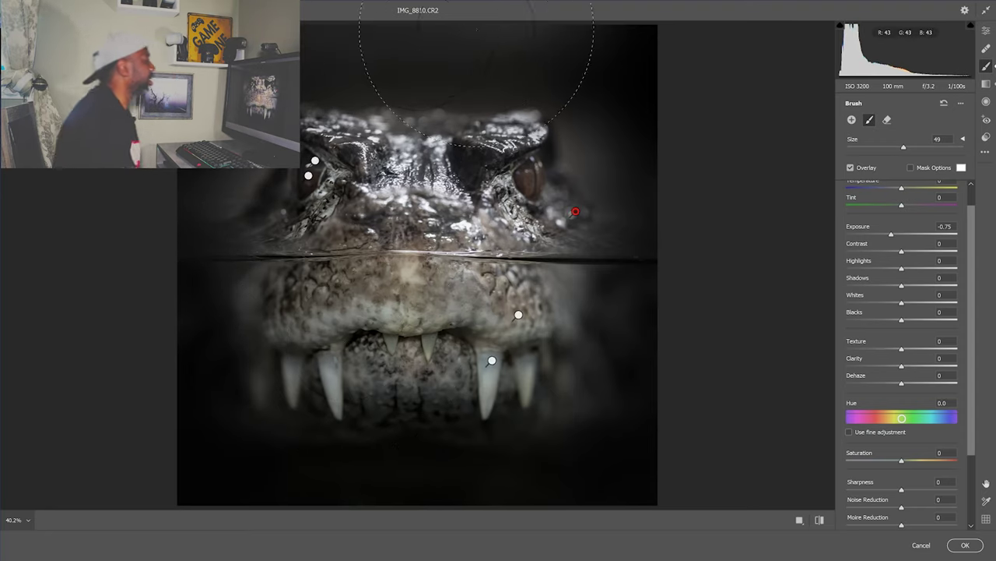
{"action": "left_click_drag", "start_coordinate": [527, 411], "coordinate": [534, 360]}
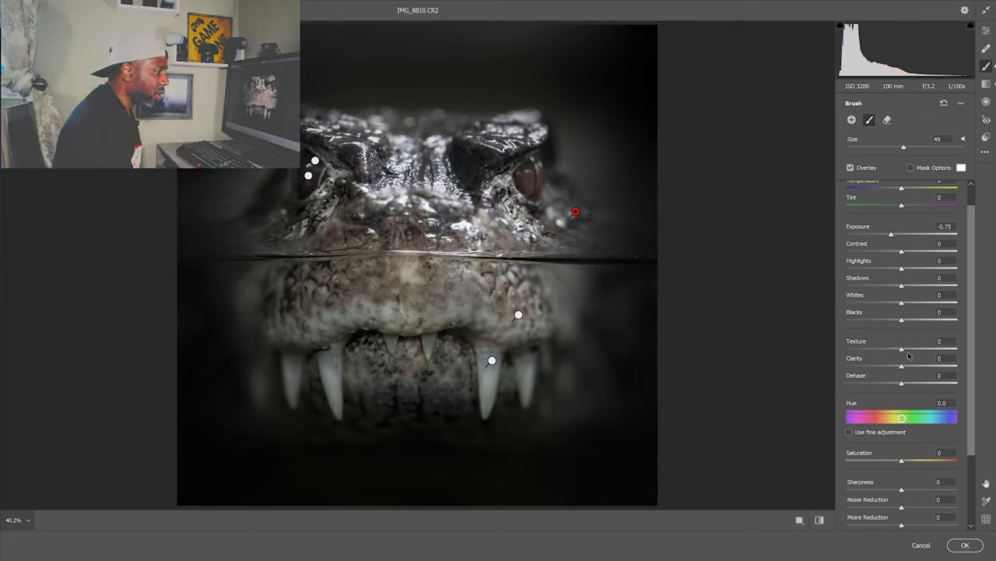
{"action": "left_click_drag", "start_coordinate": [903, 352], "coordinate": [907, 383]}
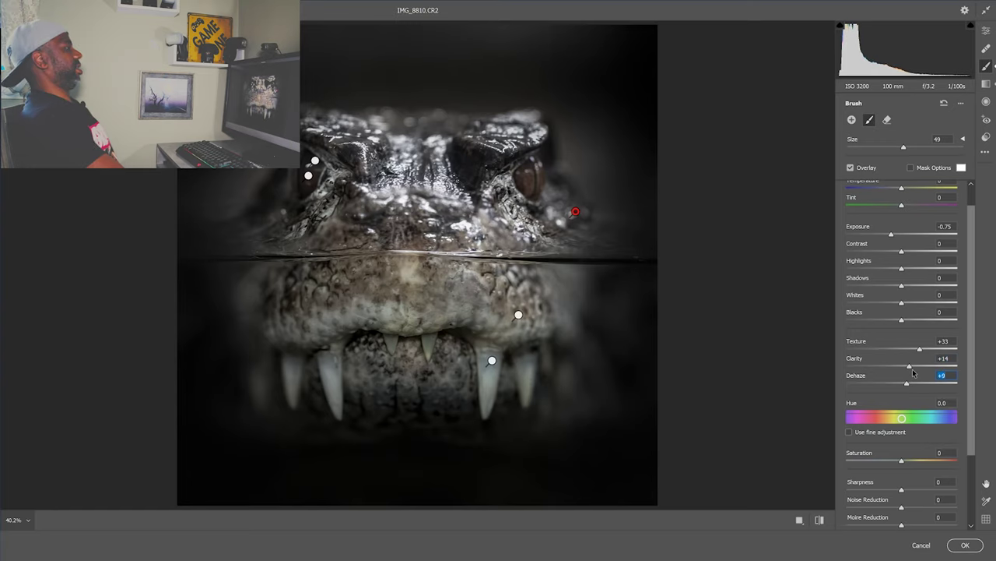
{"action": "left_click", "coordinate": [963, 544]}
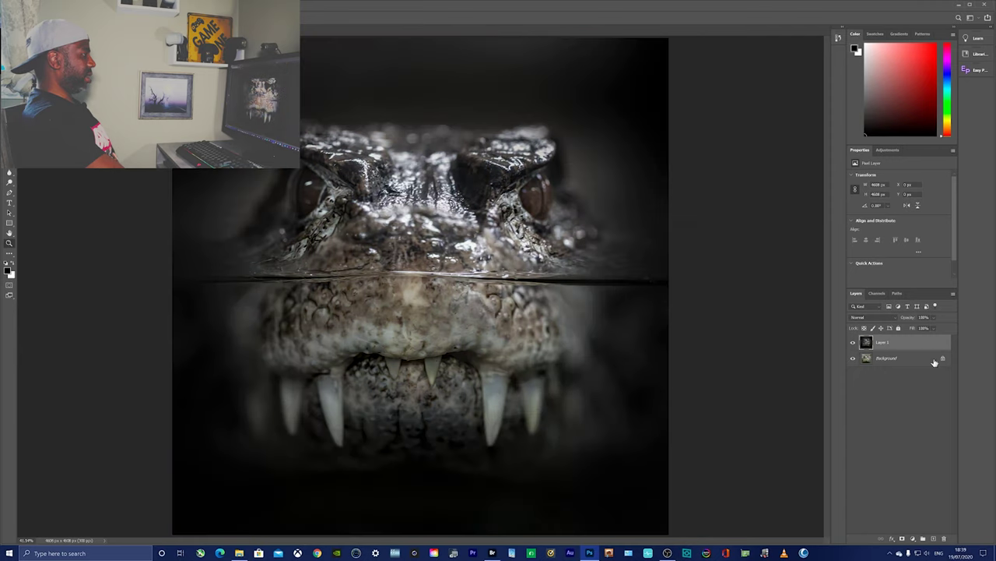
Toggle Layer 1's visibility to compare before and after, leaving it hidden
{"action": "left_click", "coordinate": [854, 344]}
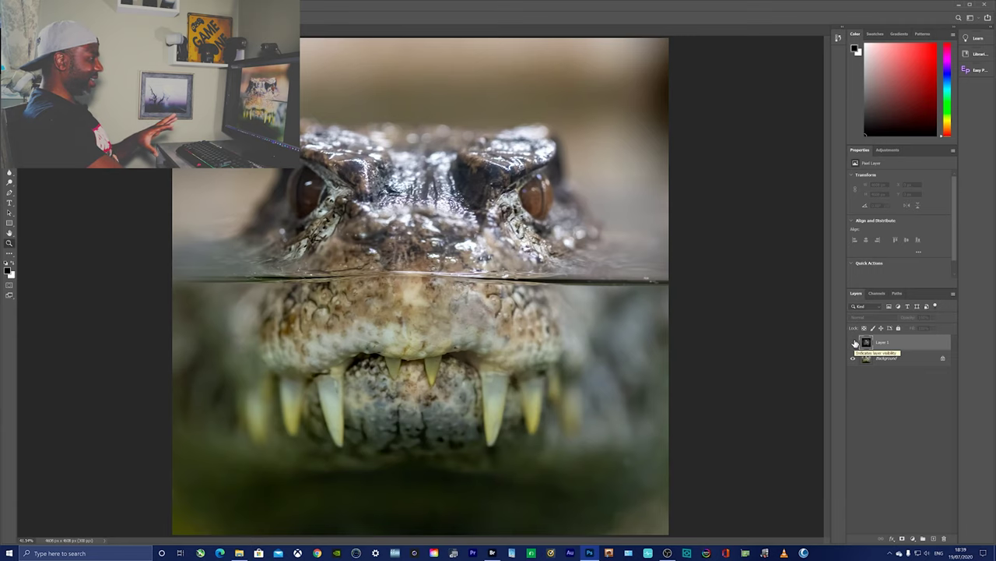
{"action": "left_click", "coordinate": [854, 343]}
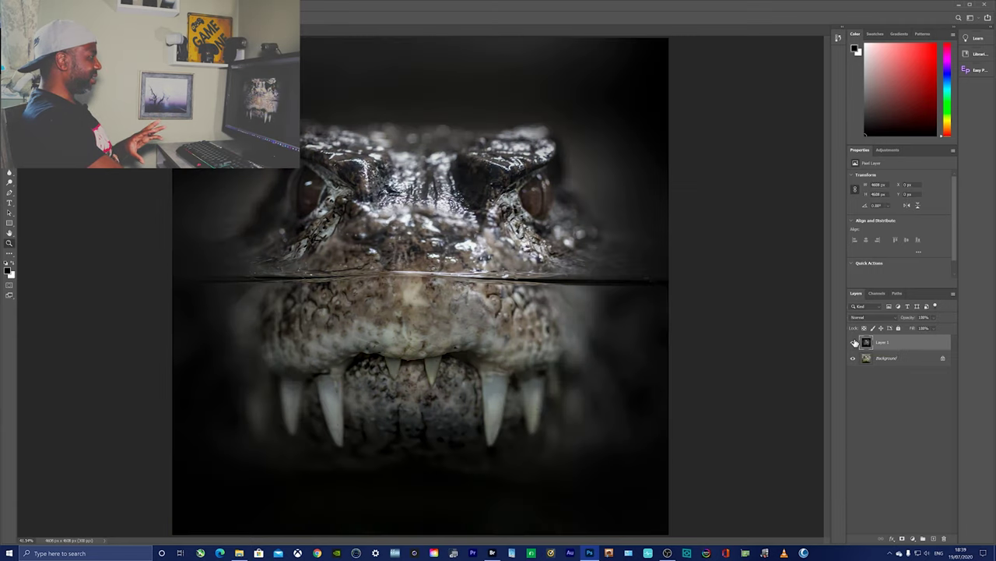
{"action": "left_click", "coordinate": [854, 343]}
{"action": "left_click", "coordinate": [854, 343]}
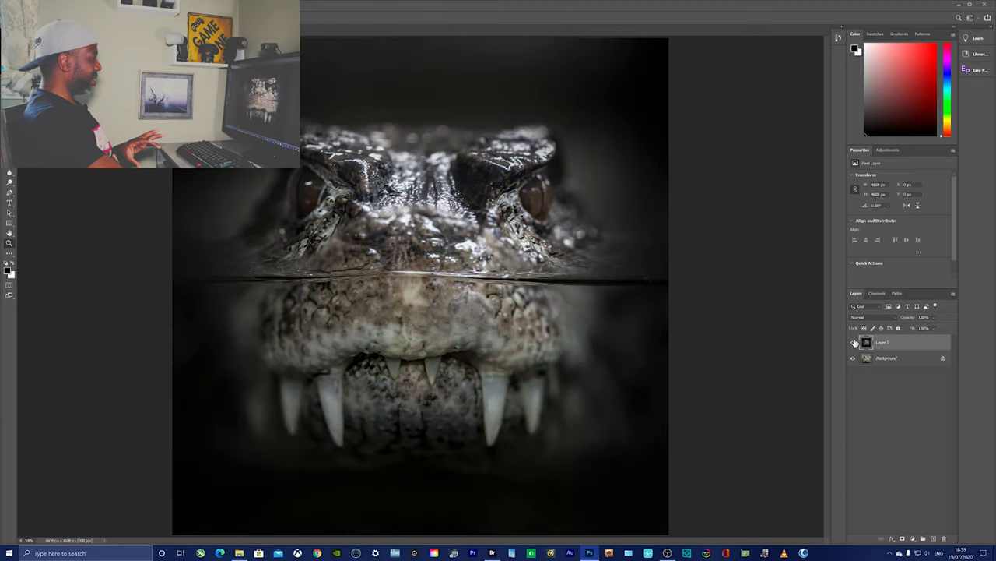
{"action": "left_click", "coordinate": [854, 344]}
{"action": "left_click", "coordinate": [854, 343]}
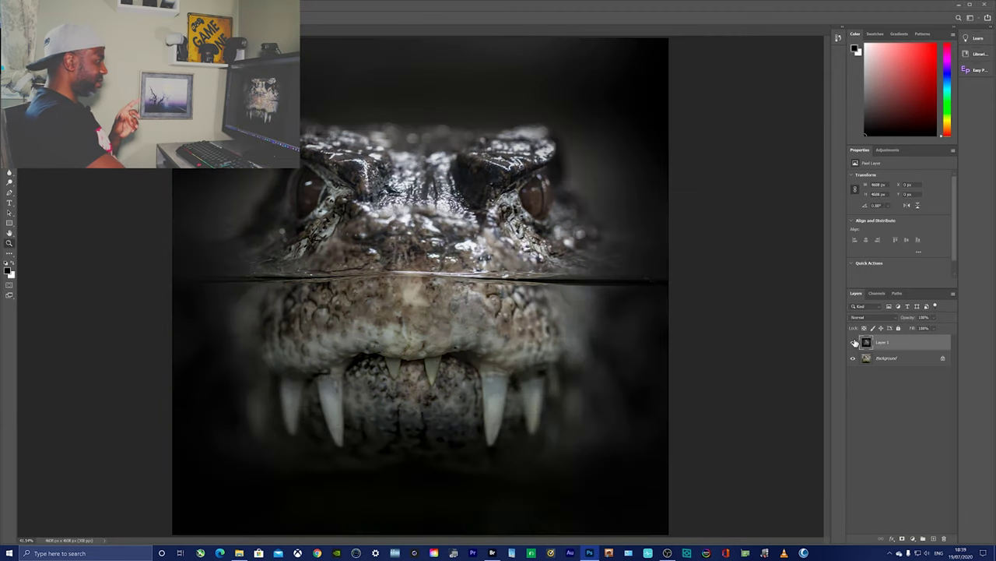
{"action": "left_click", "coordinate": [854, 343]}
{"action": "left_click", "coordinate": [887, 357]}
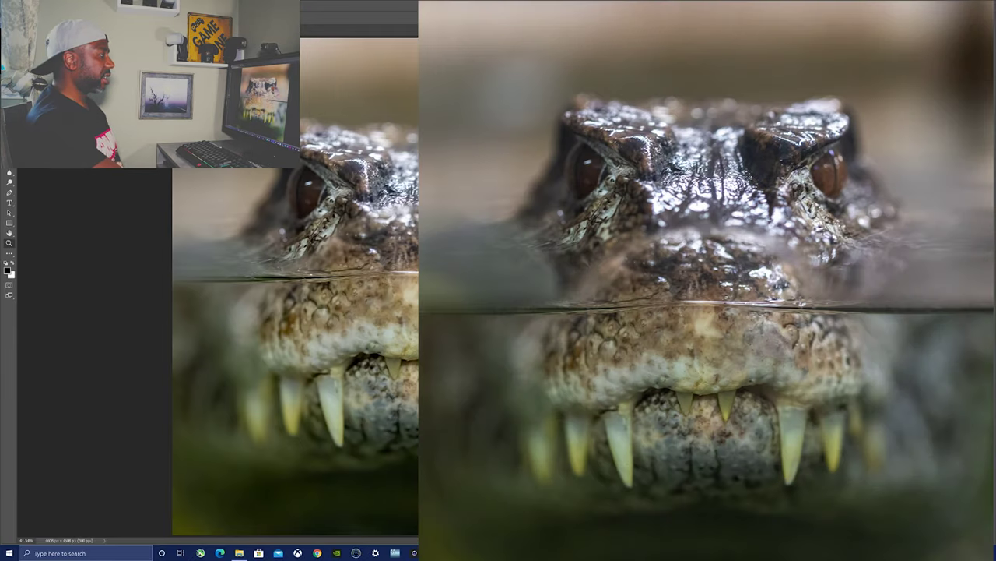
Turn Layer 1's visibility back on to show the darkened Camera Raw edit
{"action": "left_click", "coordinate": [854, 344]}
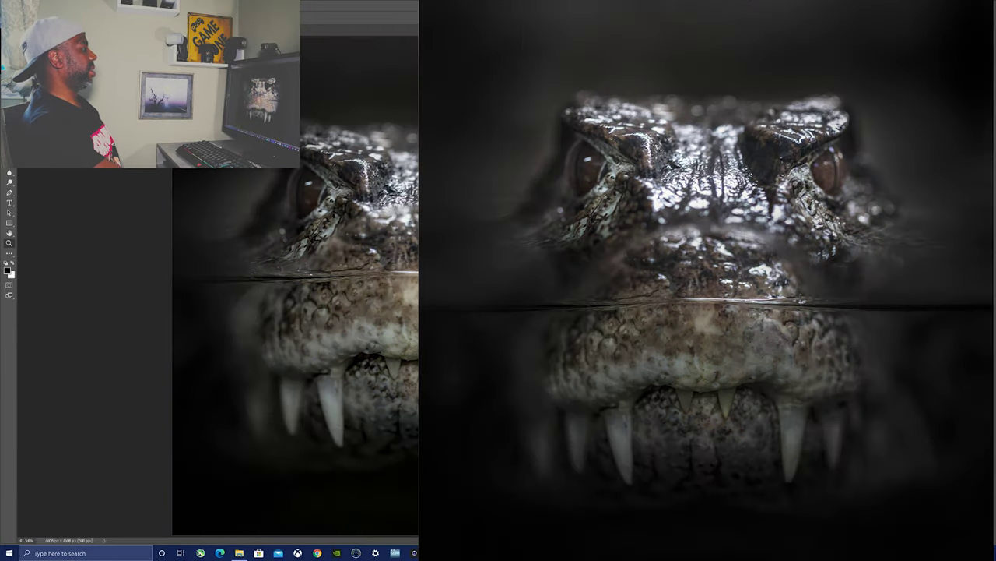